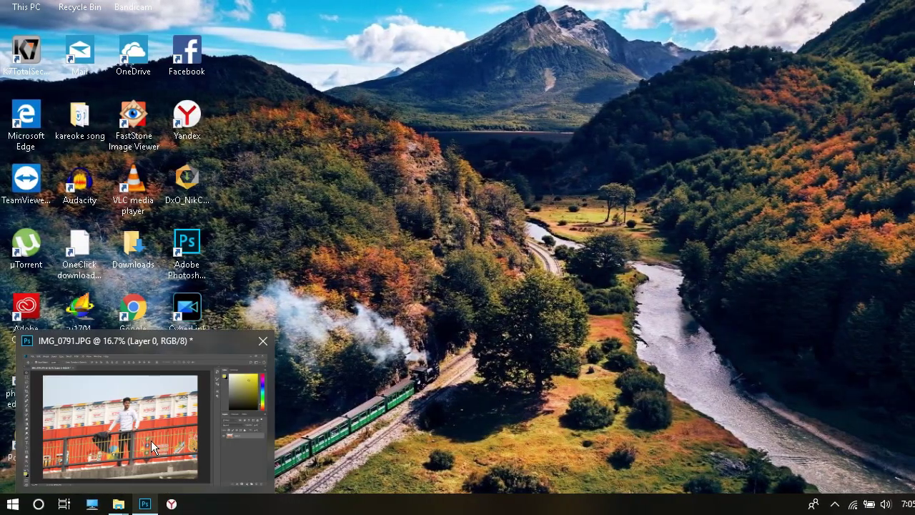
# Step: Bring the IMG_0791.JPG photo window to the front in Photoshop
pyautogui.moveTo(144, 504)
pyautogui.click(151, 441)
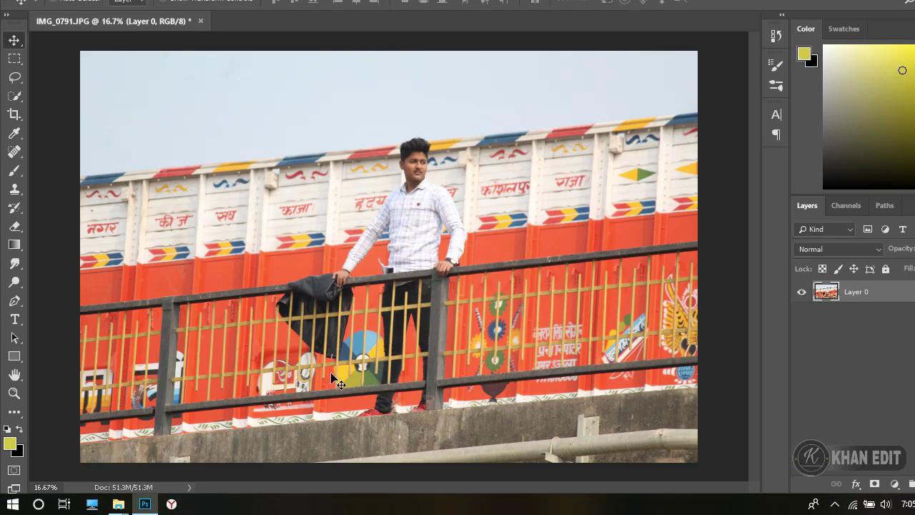
# Step: Select the Pen tool and zoom the photo in to 50%
pyautogui.hotkey('ctrl', '-')
pyautogui.hotkey('ctrl', '-')
pyautogui.hotkey('ctrl', '+')
pyautogui.hotkey('ctrl', '+')
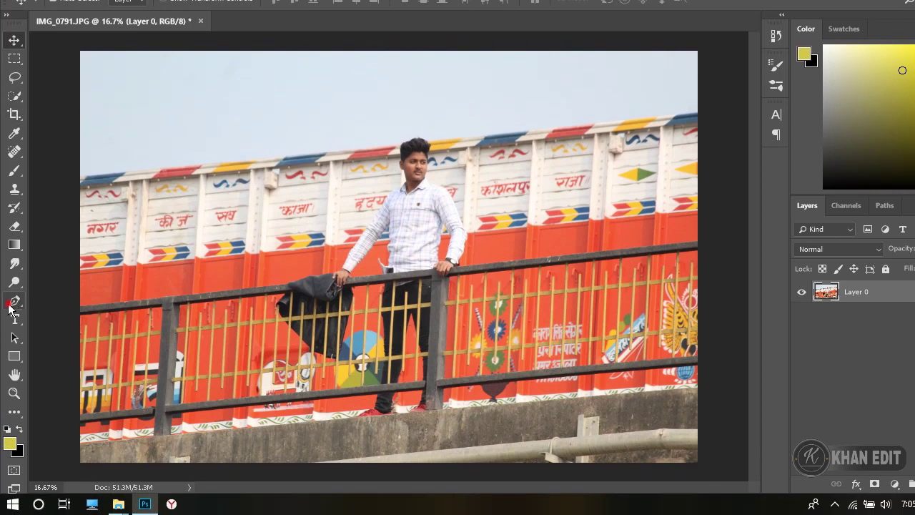
pyautogui.click(10, 307)
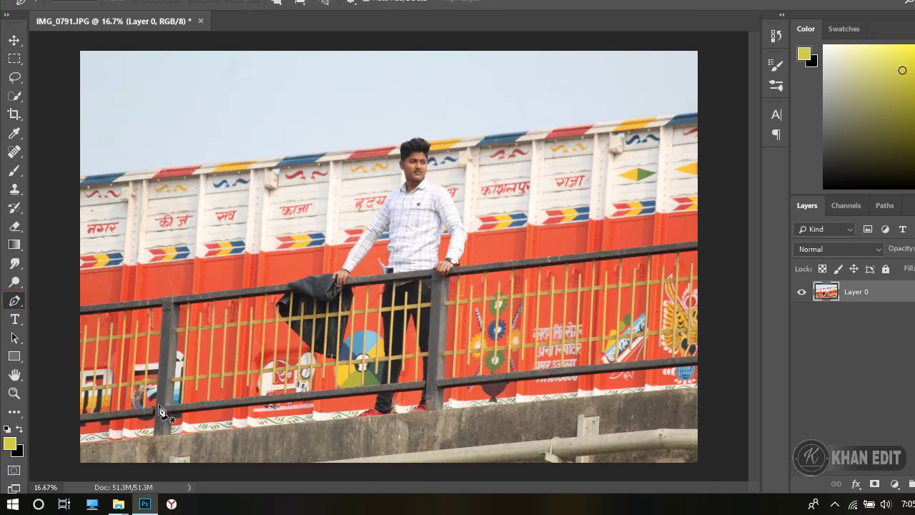
pyautogui.hotkey('ctrl', '+')
pyautogui.hotkey('ctrl', '+')
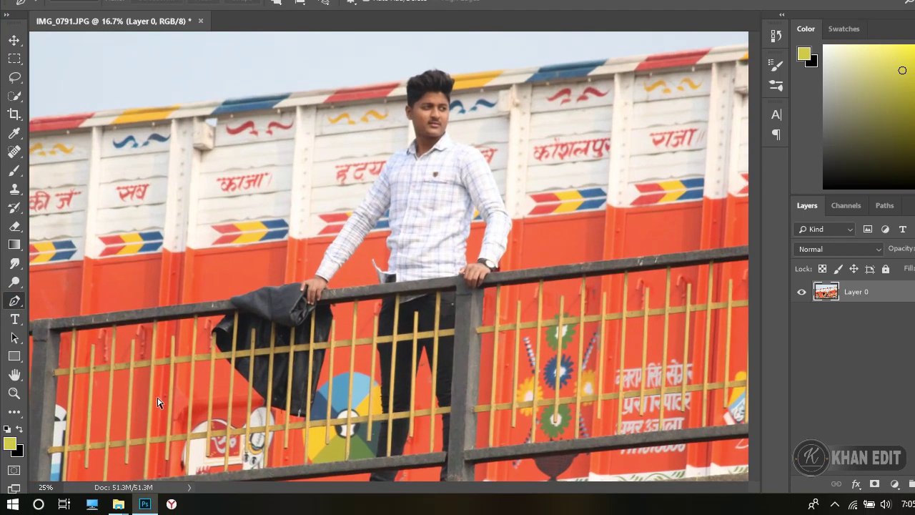
pyautogui.hotkey('ctrl', '+')
# Step: Pan across the truck roof and anchor a path segment from the right edge to the man's hair
pyautogui.moveTo(124, 379); pyautogui.dragTo(322, 265)
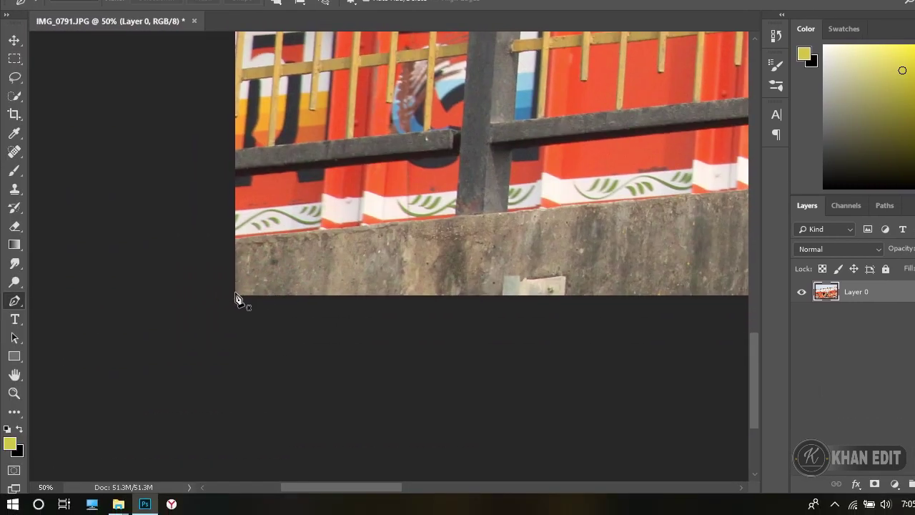
pyautogui.hscroll(10, 351, 347)
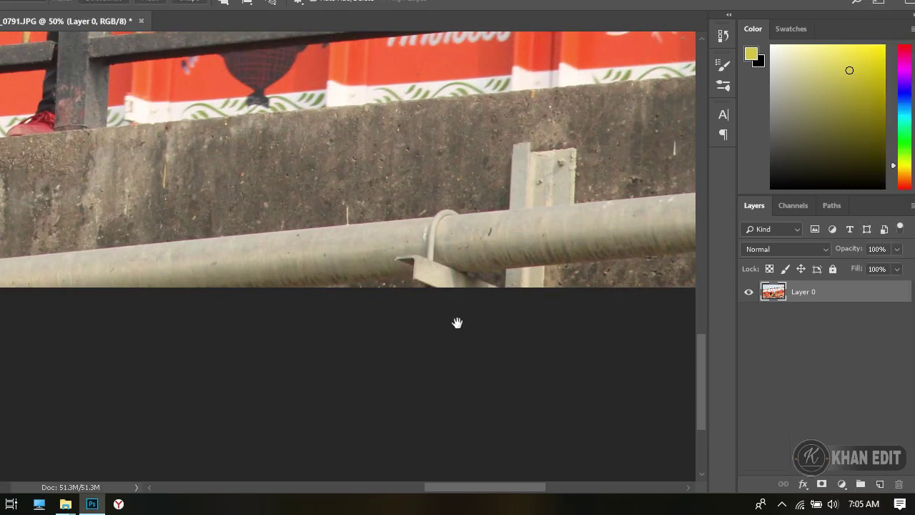
pyautogui.scroll(15, 458, 372)
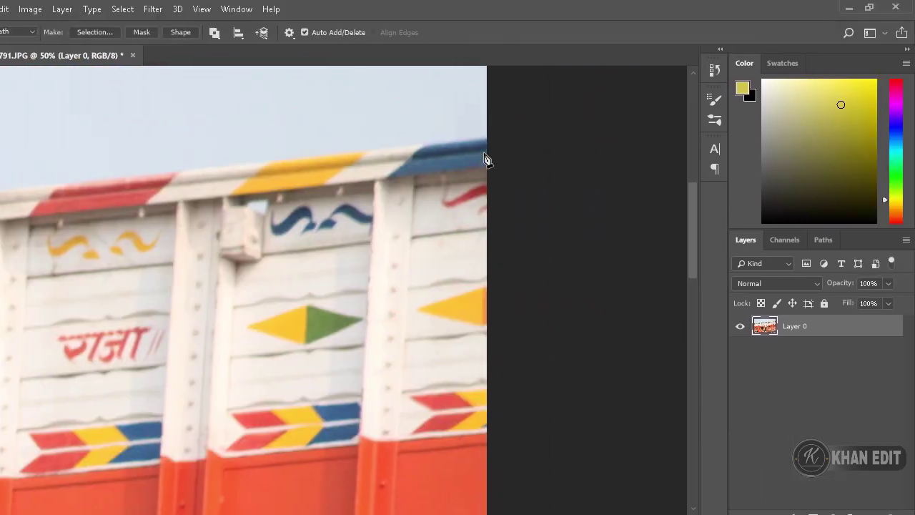
pyautogui.scroll(1, 628, 268)
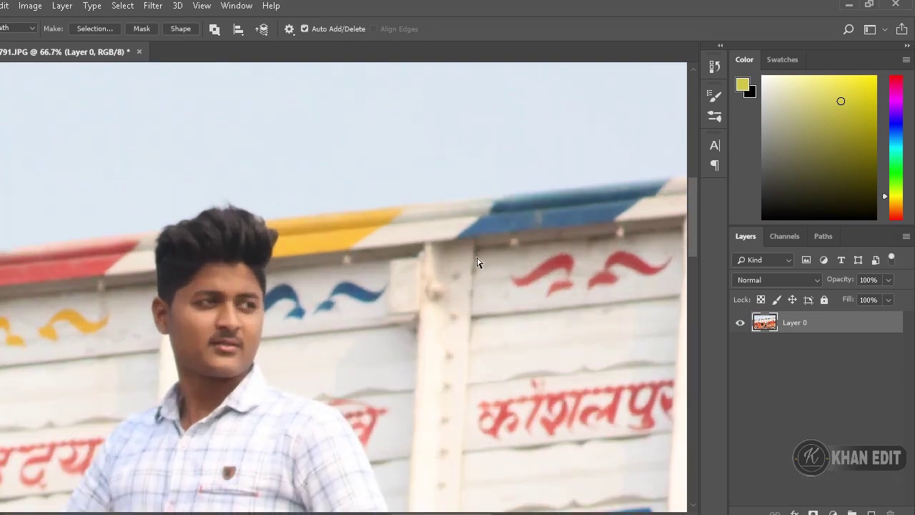
pyautogui.scroll(2, 480, 262)
pyautogui.click(331, 250)
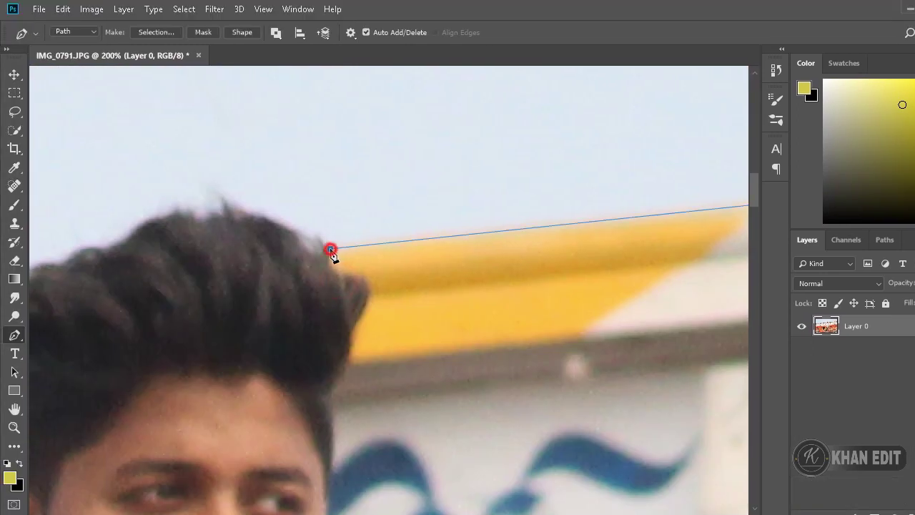
# Step: Trace path anchors across the top and down the left edge of the man's hair
pyautogui.click(402, 245)
pyautogui.click(383, 235)
pyautogui.click(355, 224)
pyautogui.click(344, 222)
pyautogui.click(330, 216)
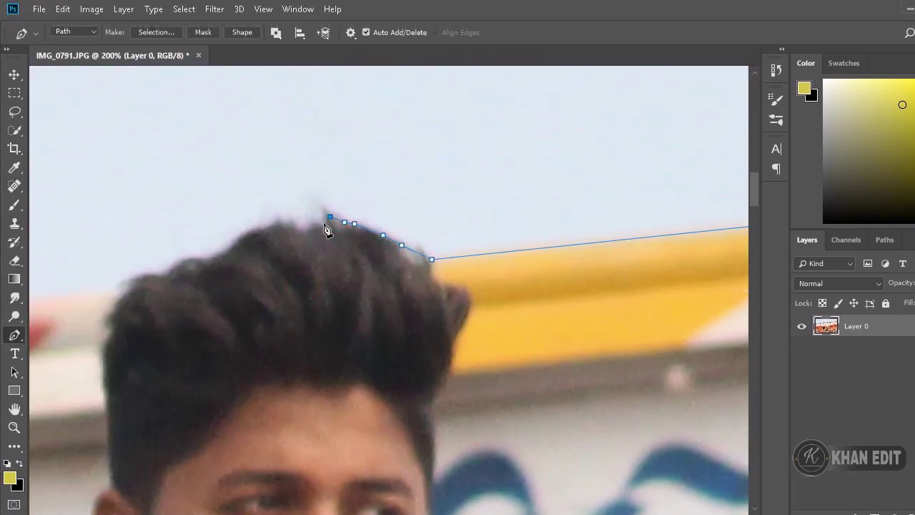
pyautogui.click(241, 237)
pyautogui.click(216, 254)
pyautogui.click(171, 269)
pyautogui.click(140, 278)
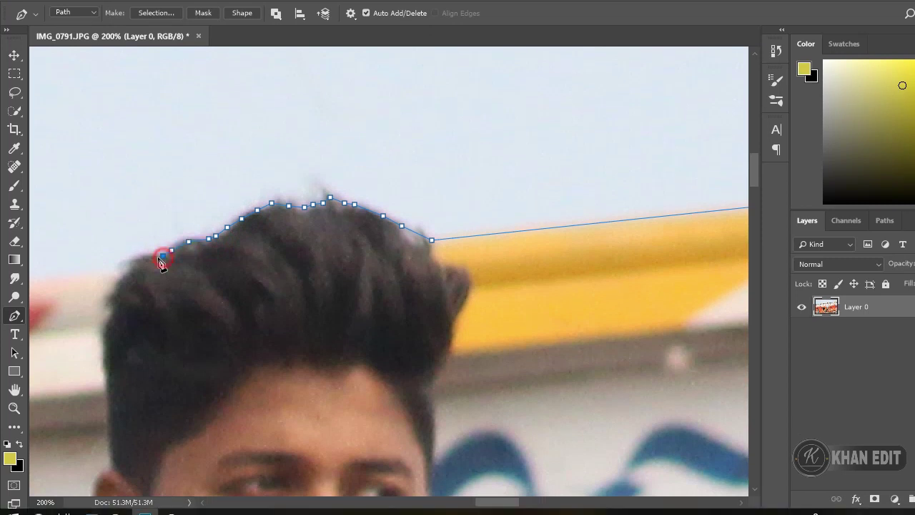
pyautogui.click(111, 299)
# Step: Continue the path along the truck roofline to the bottom-left corner, then fit the photo on screen
pyautogui.moveTo(122, 346)
pyautogui.mouseDown()
pyautogui.moveTo(327, 186)
pyautogui.moveTo(448, 168)
pyautogui.mouseUp()
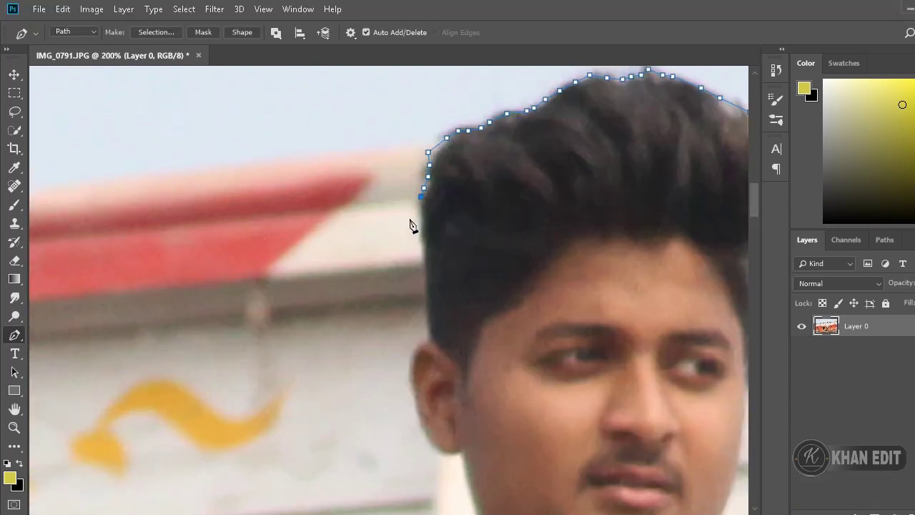
pyautogui.scroll(-3, 239, 192)
pyautogui.scroll(2, 213, 245)
pyautogui.moveTo(224, 214)
pyautogui.mouseDown()
pyautogui.moveTo(282, 256)
pyautogui.moveTo(338, 261)
pyautogui.moveTo(402, 87)
pyautogui.mouseUp()
pyautogui.scroll(-10, 402, 87)
pyautogui.click(266, 254)
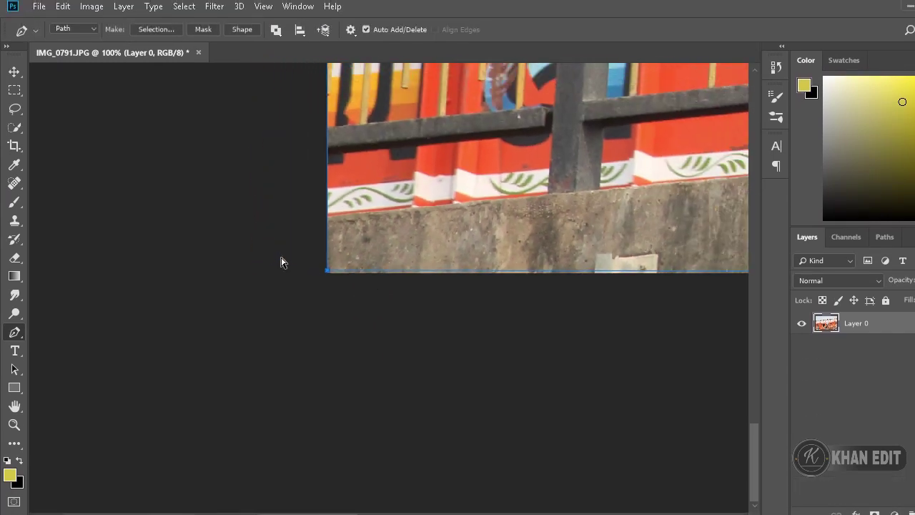
pyautogui.hotkey('ctrl', '0')
pyautogui.hotkey('ctrl', '-')
pyautogui.hotkey('ctrl', '+')
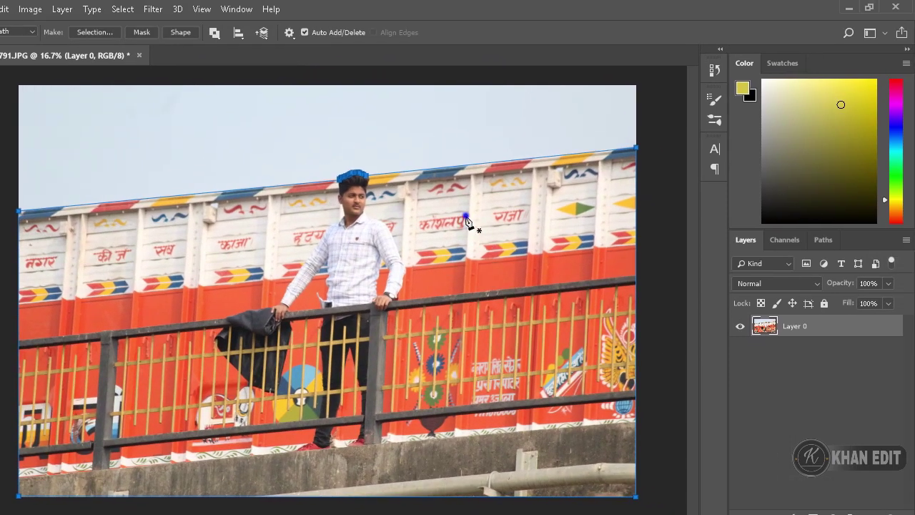
# Step: Convert the traced path into a selection with a 0.1-pixel feather
pyautogui.rightClick(466, 215)
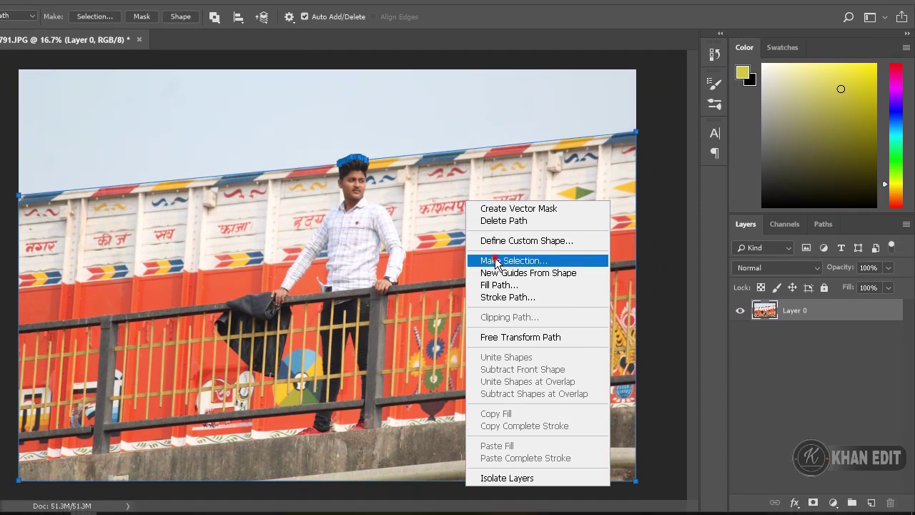
pyautogui.click(496, 261)
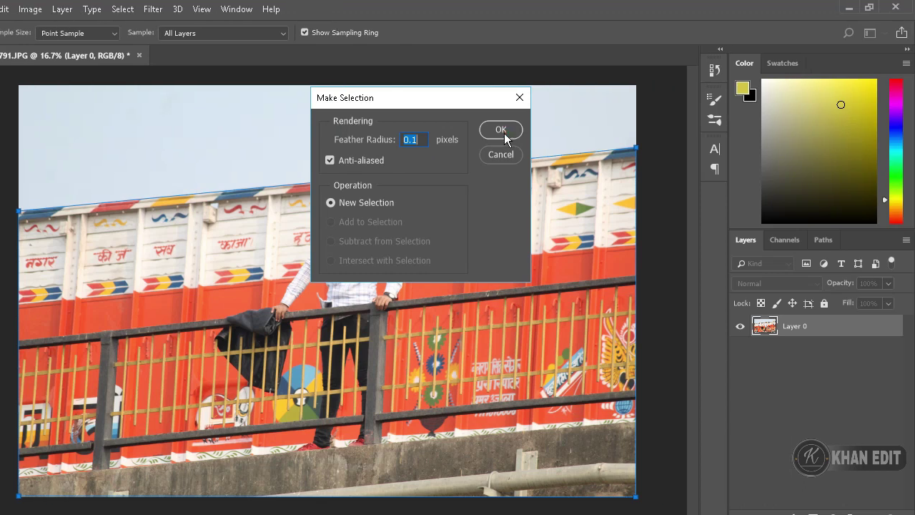
pyautogui.click(503, 131)
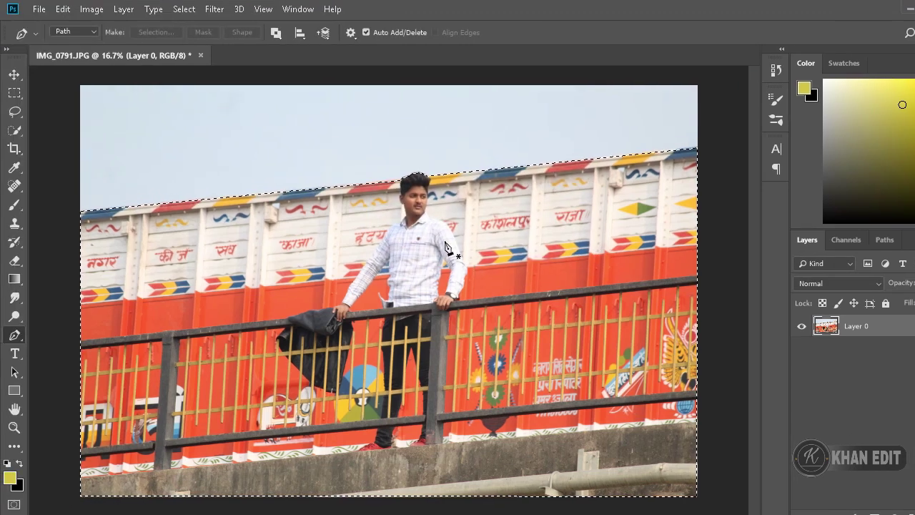
pyautogui.click(16, 131)
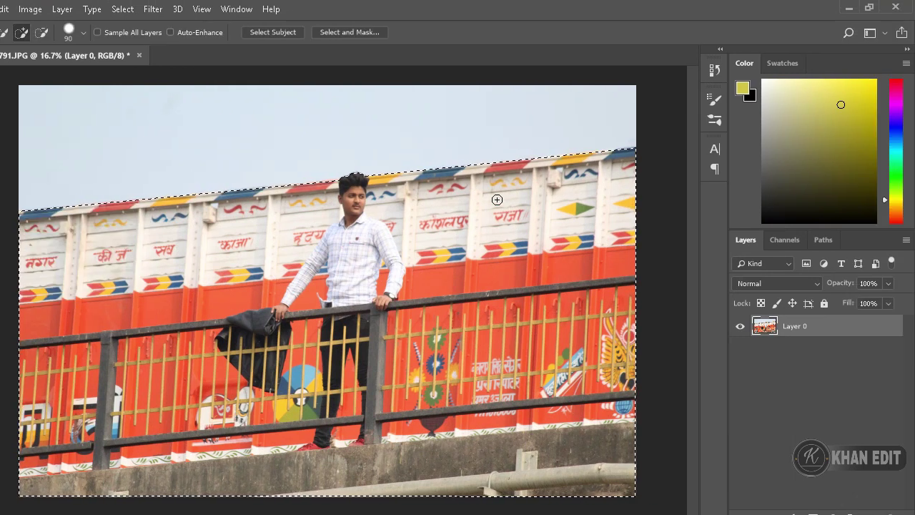
pyautogui.rightClick(497, 200)
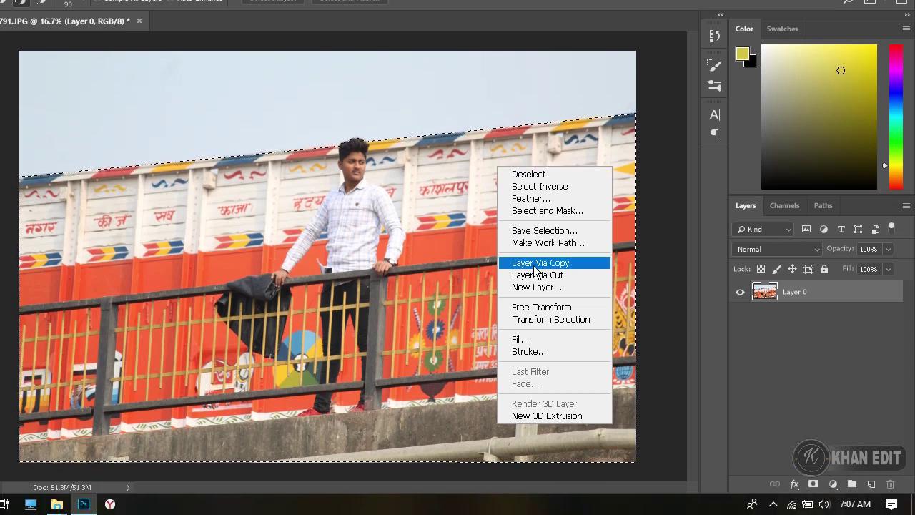
# Step: Copy the selection onto a new Layer 1 and toggle Layer 0's visibility to check the cutout
pyautogui.click(534, 266)
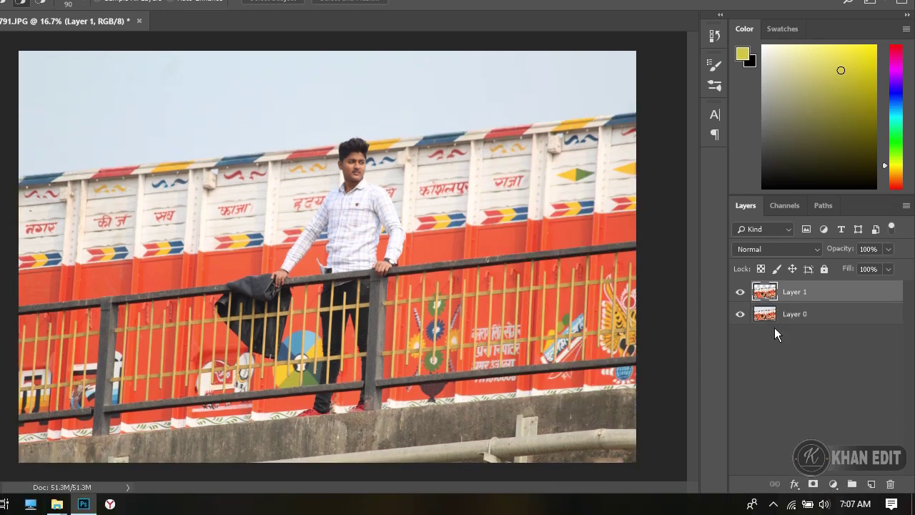
pyautogui.click(893, 322)
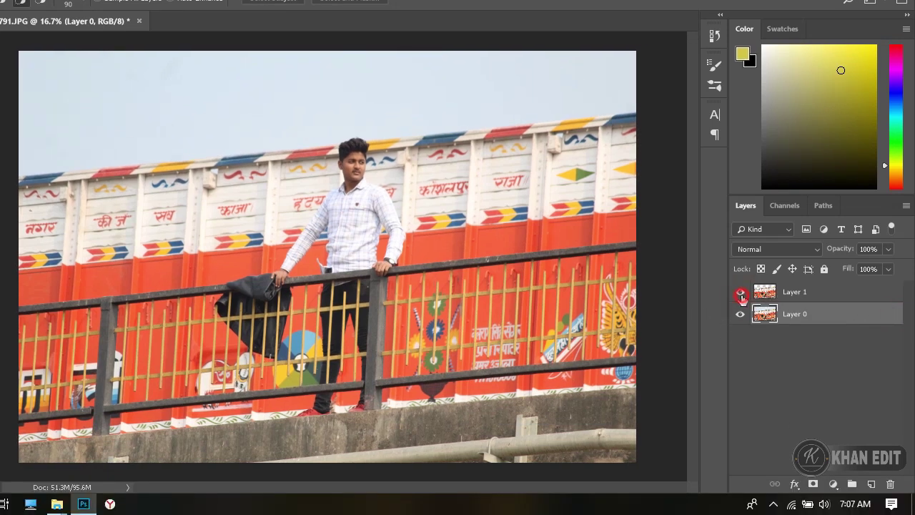
pyautogui.click(740, 316)
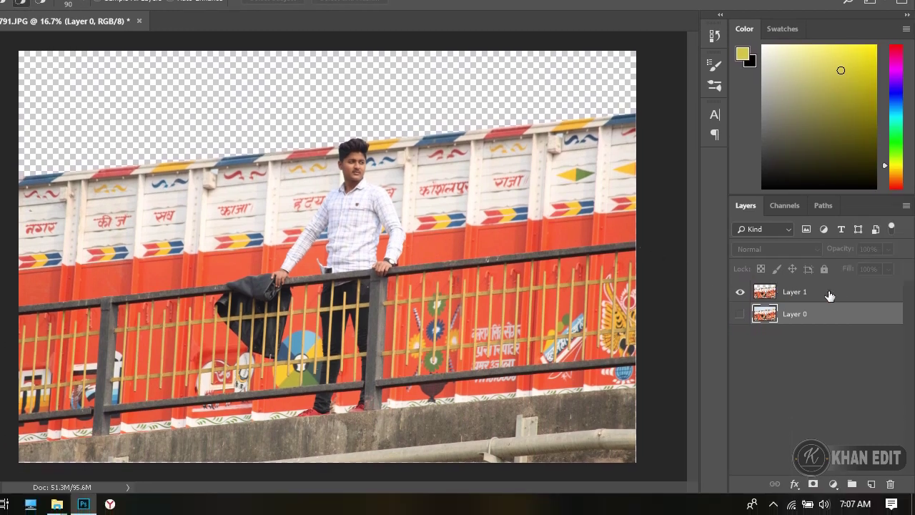
pyautogui.click(832, 293)
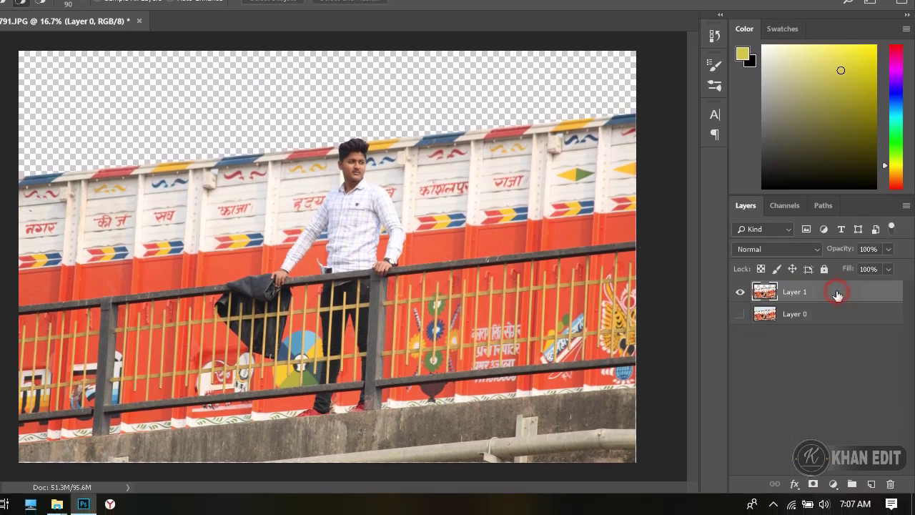
pyautogui.click(741, 314)
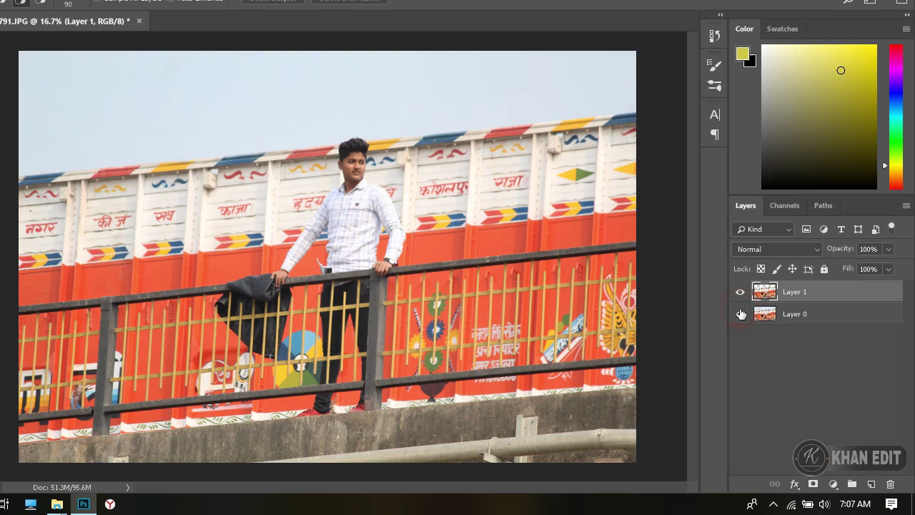
pyautogui.click(826, 319)
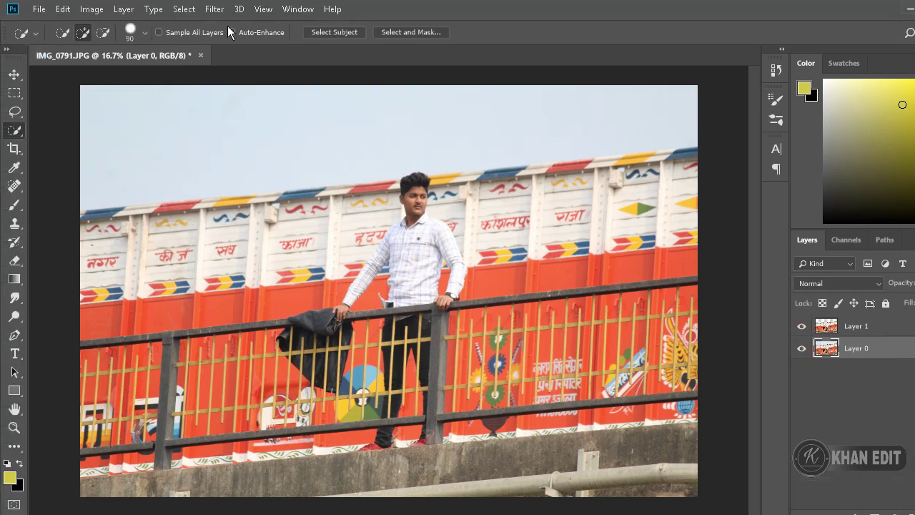
pyautogui.click(215, 9)
# Step: In Camera Raw, set contrast +14, shadows -19, blacks -13 and reduce clarity
pyautogui.click(236, 90)
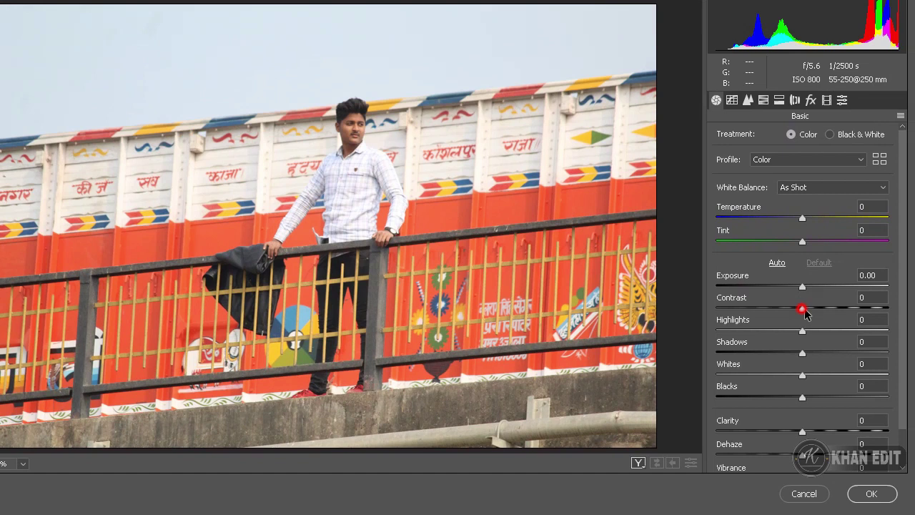
pyautogui.moveTo(803, 309); pyautogui.dragTo(814, 309)
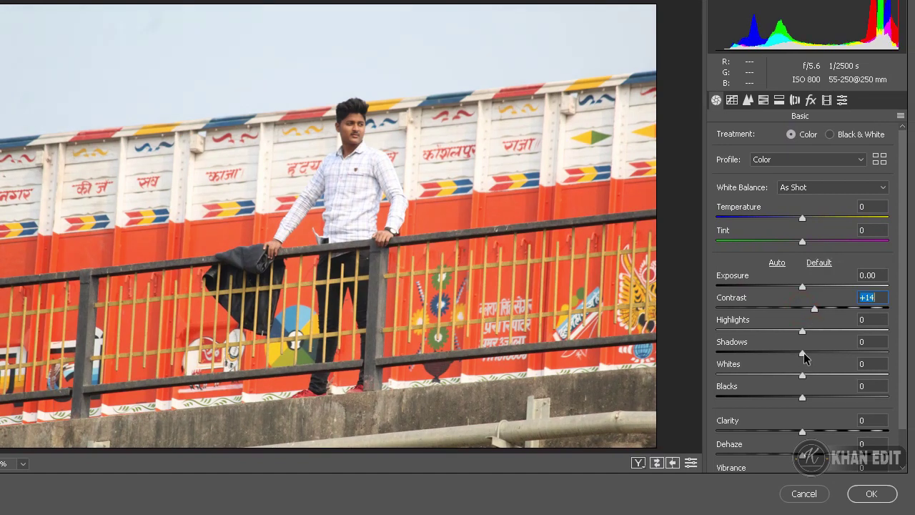
pyautogui.moveTo(803, 353); pyautogui.dragTo(786, 354)
pyautogui.moveTo(803, 398); pyautogui.dragTo(792, 398)
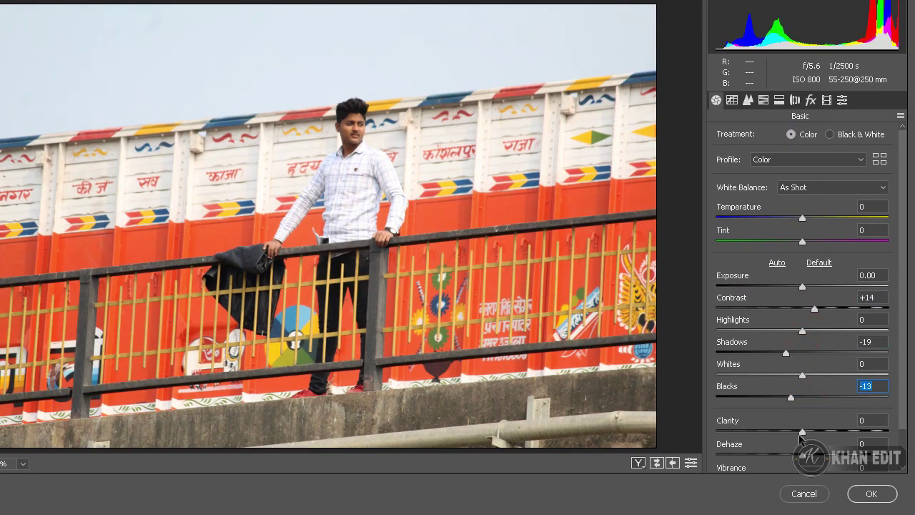
pyautogui.click(782, 434)
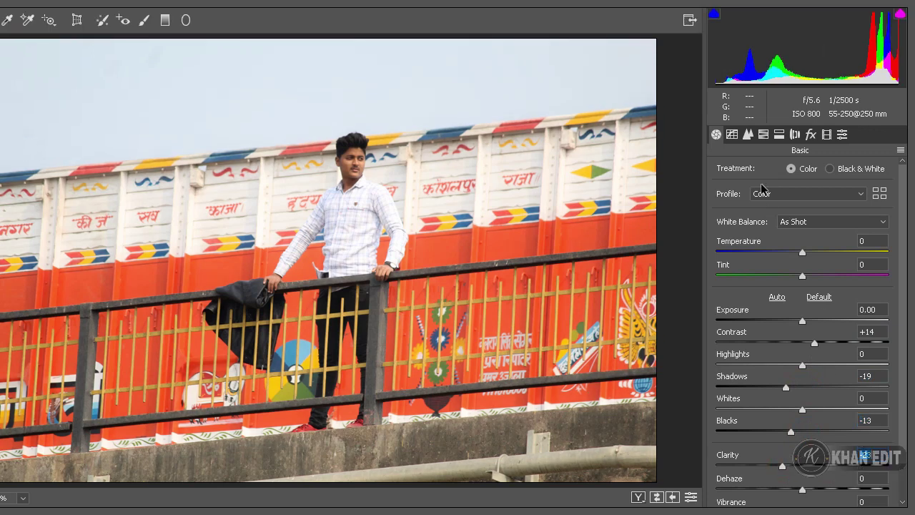
# Step: Lower Oranges saturation to -11, raise Oranges luminance to +8, and apply the filter
pyautogui.click(764, 134)
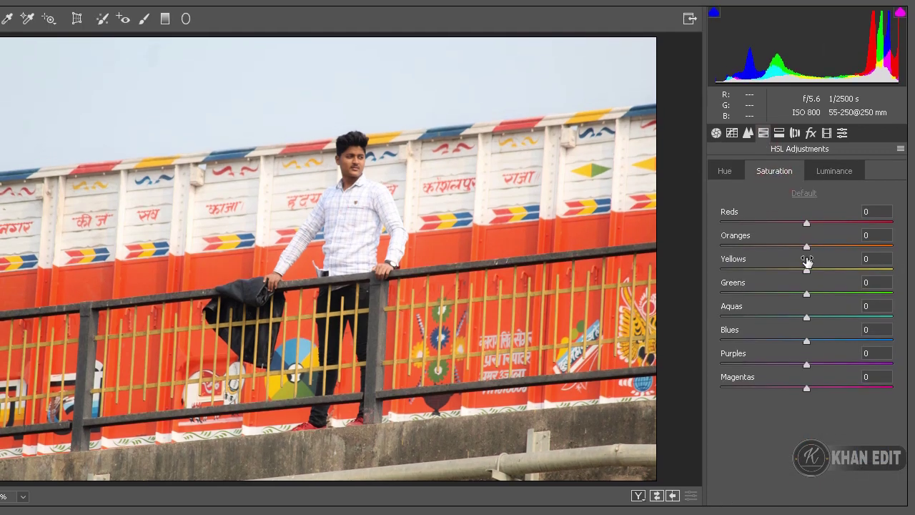
pyautogui.click(807, 247)
pyautogui.moveTo(806, 247); pyautogui.dragTo(797, 248)
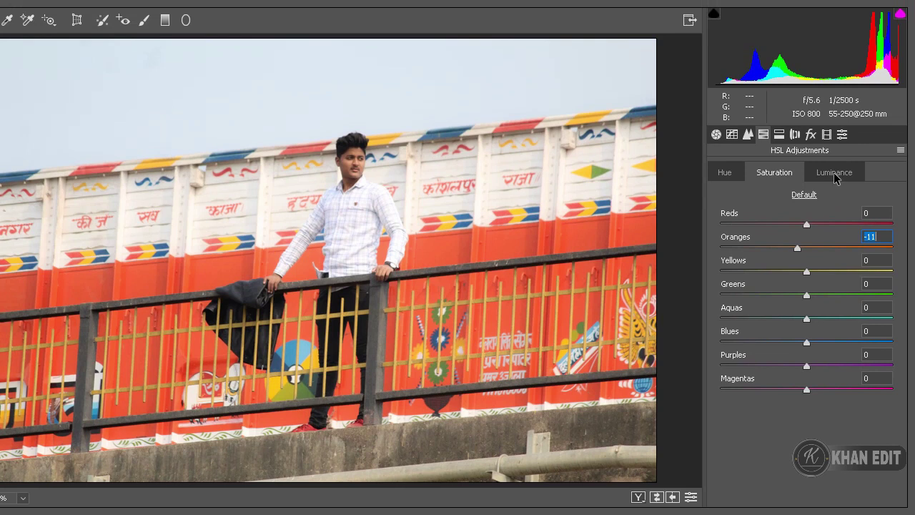
pyautogui.click(835, 176)
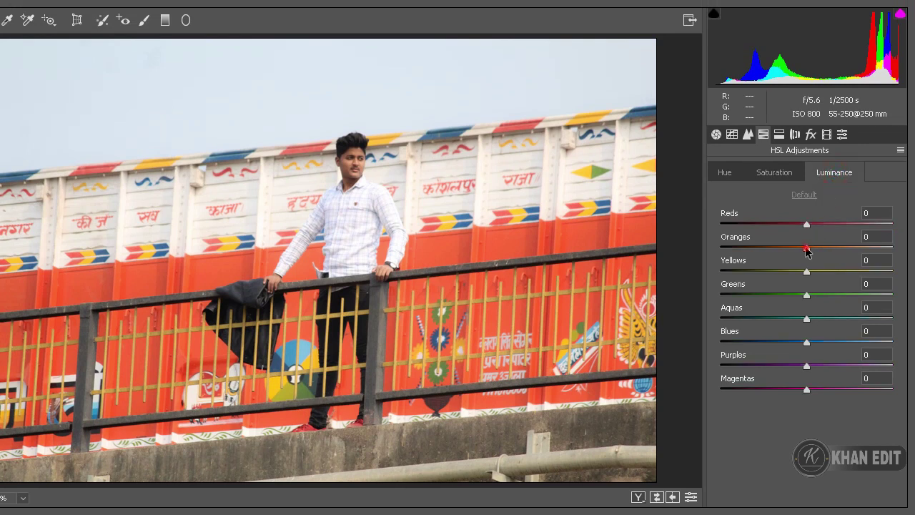
pyautogui.moveTo(813, 251)
pyautogui.mouseDown()
pyautogui.moveTo(821, 254)
pyautogui.moveTo(814, 251)
pyautogui.mouseUp()
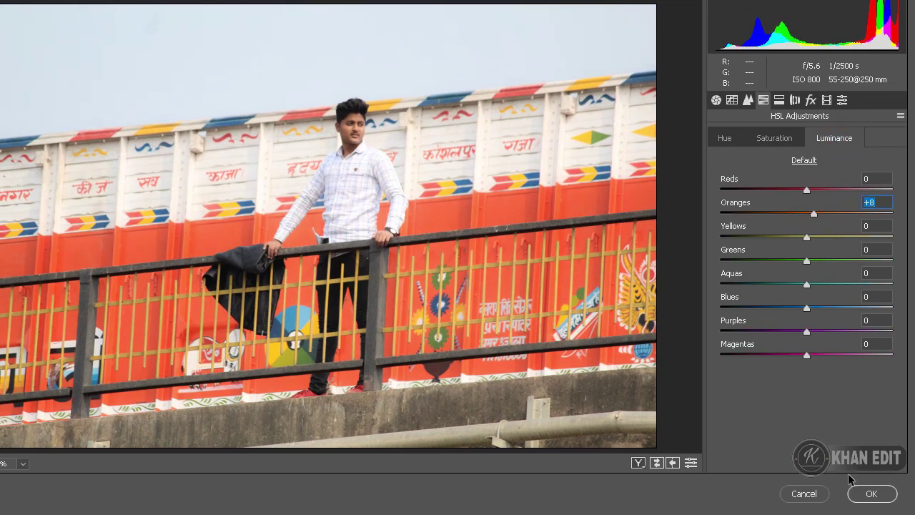
pyautogui.click(871, 494)
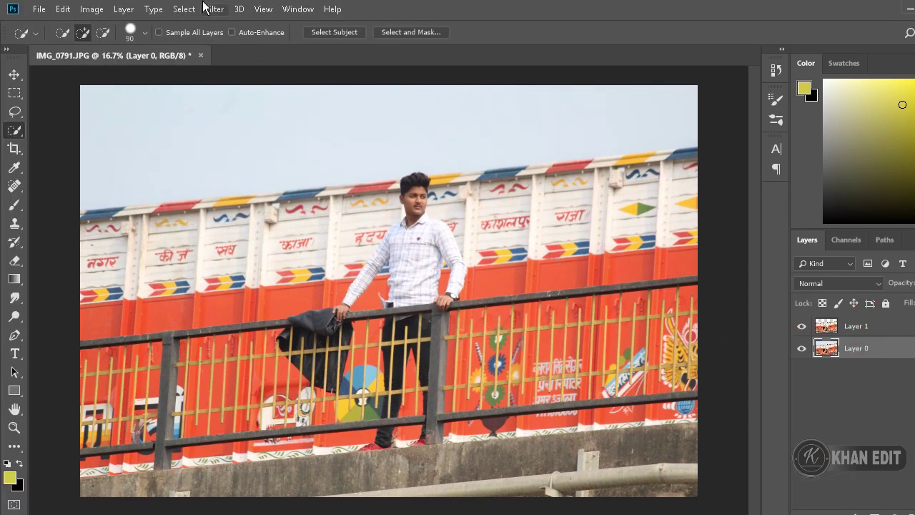
# Step: Launch Color Efex Pro 4 from the Nik Collection filters on the photo
pyautogui.click(207, 9)
pyautogui.moveTo(241, 281)
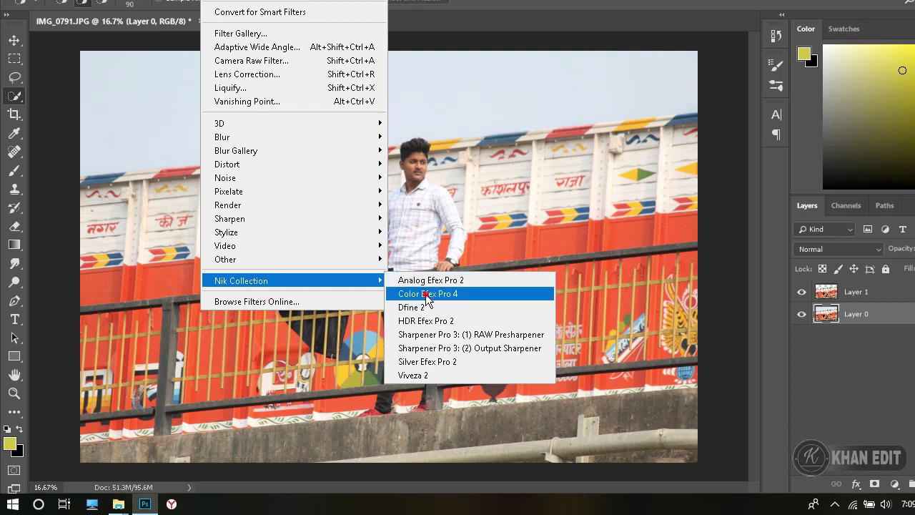
pyautogui.click(427, 294)
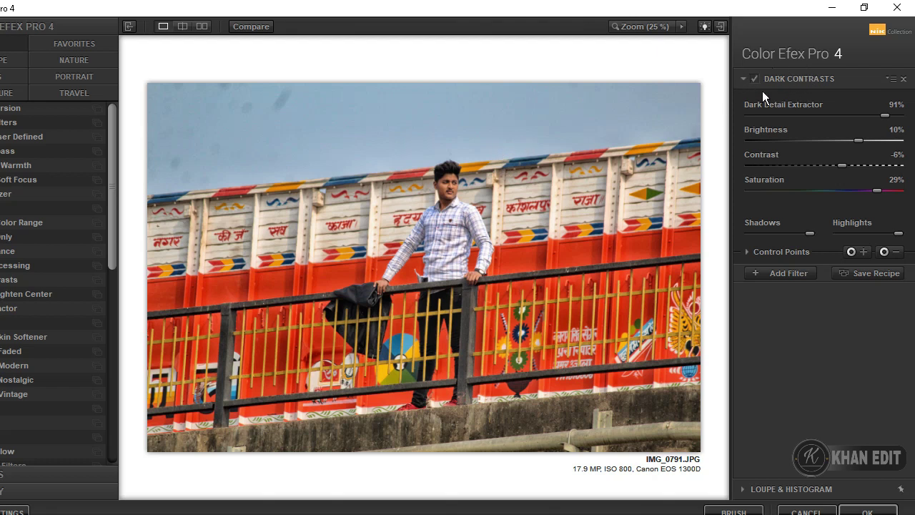
# Step: Zoom the preview onto the man's face and add a Contrast Color Range filter below Dark Contrasts
pyautogui.click(686, 109)
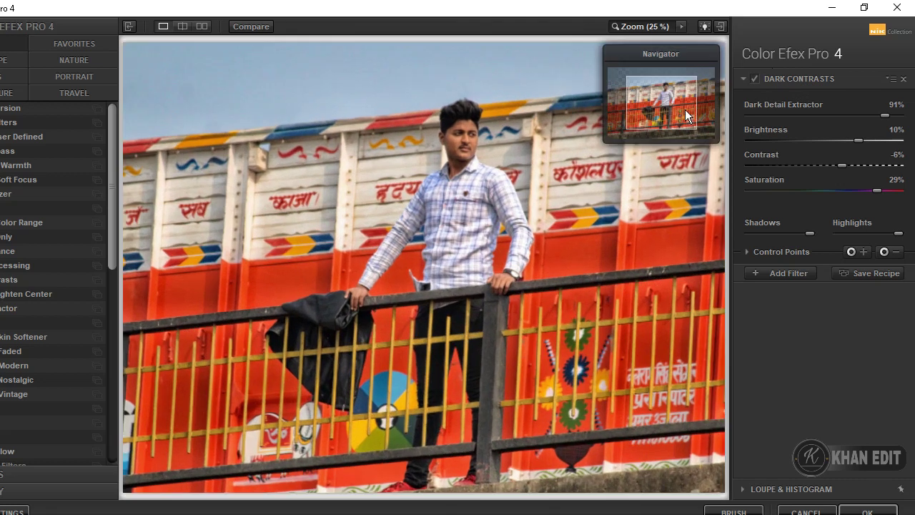
pyautogui.moveTo(685, 110)
pyautogui.mouseDown()
pyautogui.moveTo(663, 105)
pyautogui.moveTo(668, 94)
pyautogui.mouseUp()
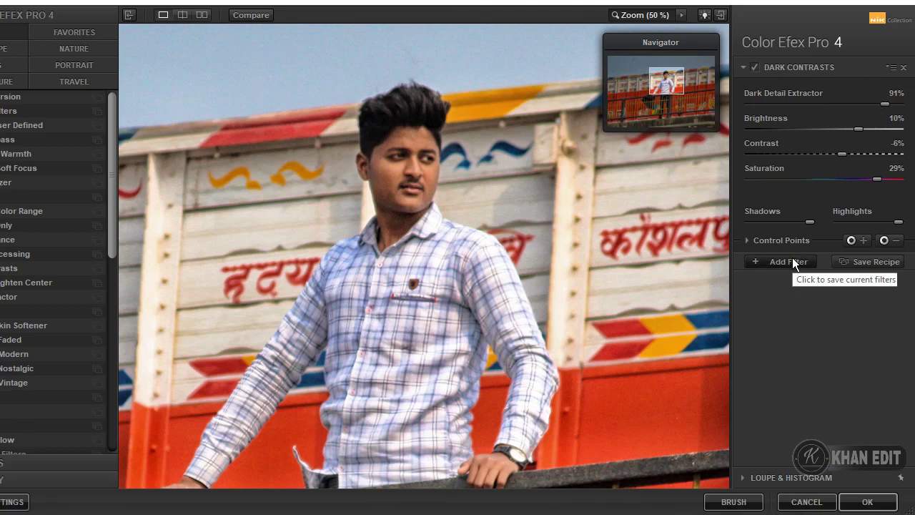
pyautogui.click(791, 270)
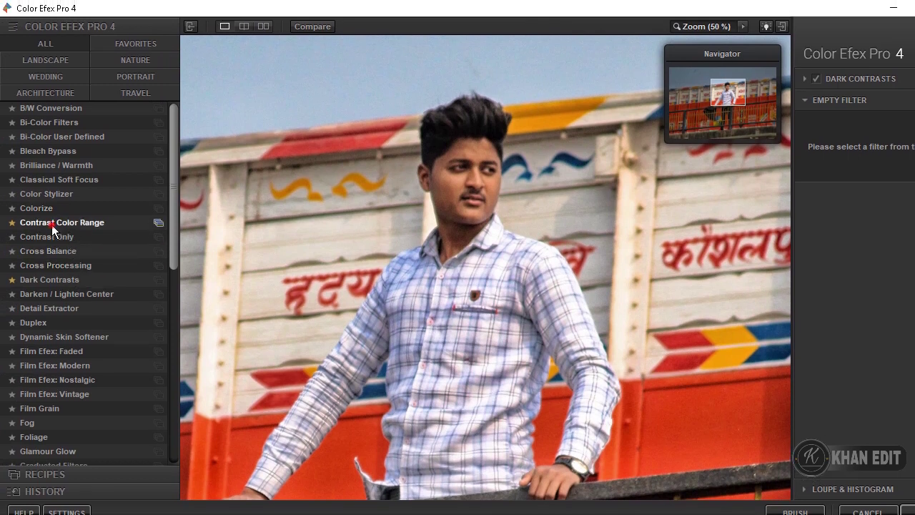
pyautogui.click(51, 224)
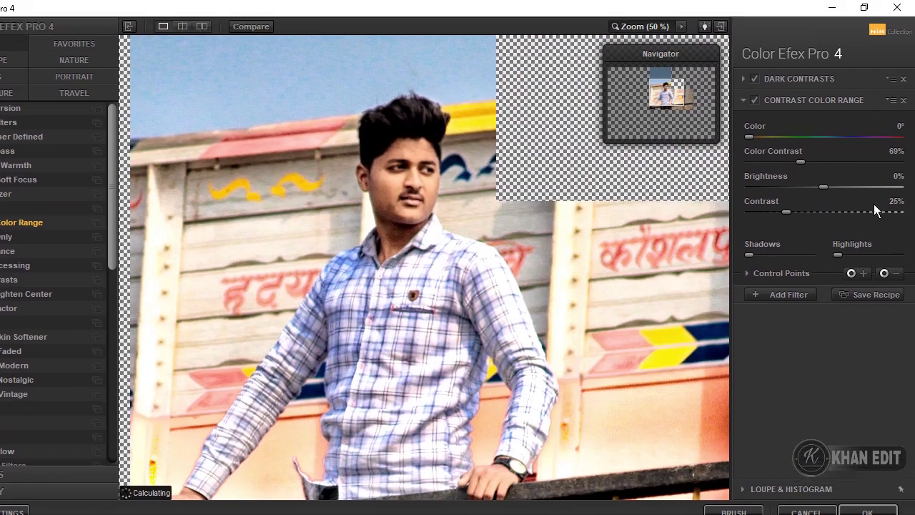
# Step: Set Contrast Color Range to brightness -28%, contrast 18%, color contrast 55%, and apply it in Photoshop
pyautogui.click(519, 212)
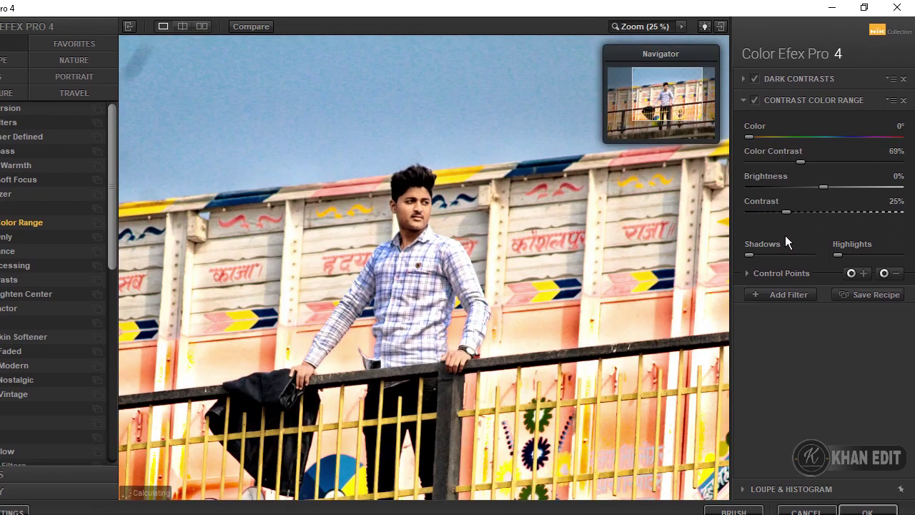
pyautogui.moveTo(824, 189); pyautogui.dragTo(802, 188)
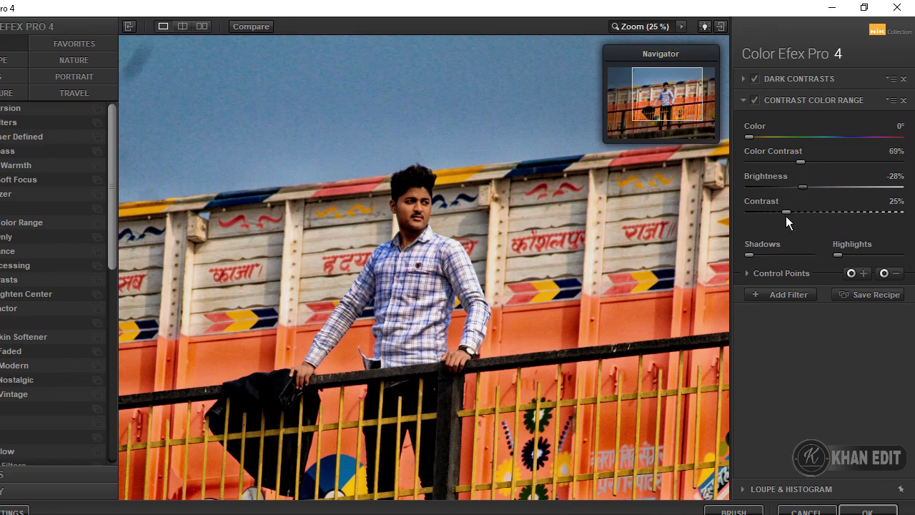
pyautogui.moveTo(787, 212); pyautogui.dragTo(775, 215)
pyautogui.moveTo(802, 162); pyautogui.dragTo(803, 162)
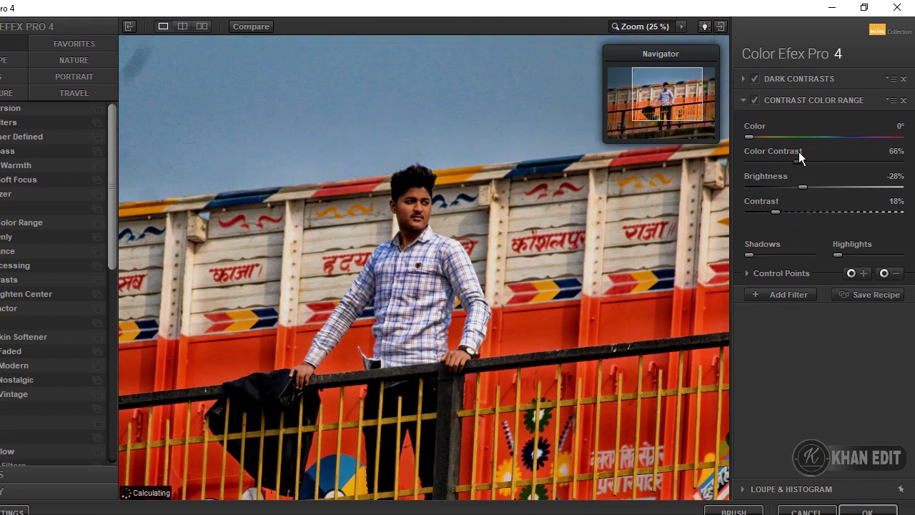
pyautogui.moveTo(815, 152); pyautogui.dragTo(790, 155)
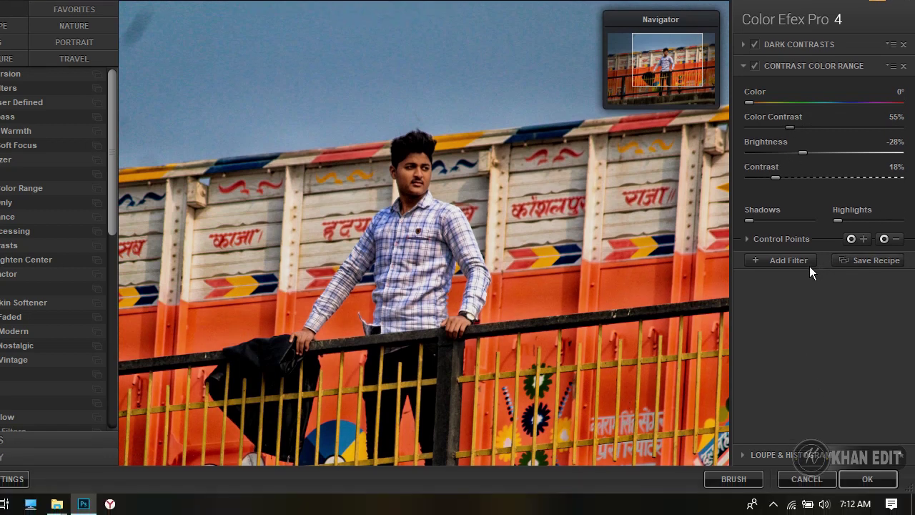
pyautogui.click(788, 259)
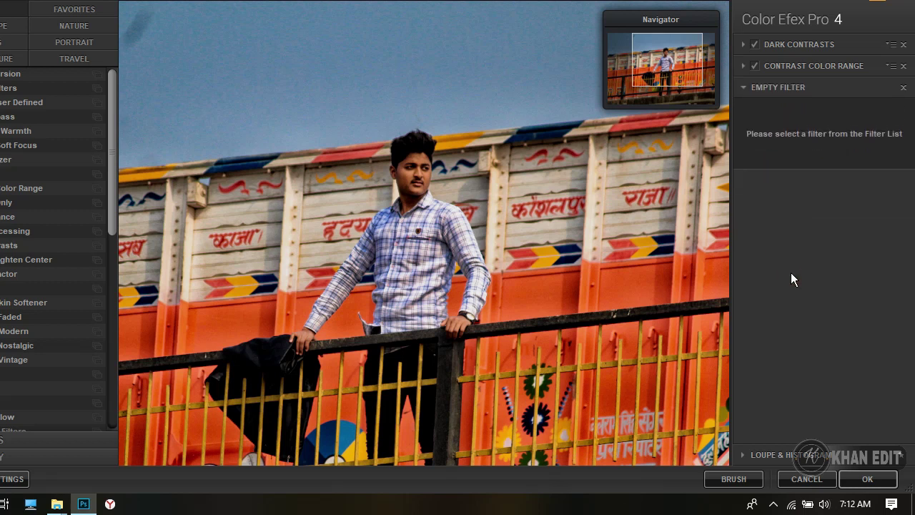
pyautogui.click(876, 479)
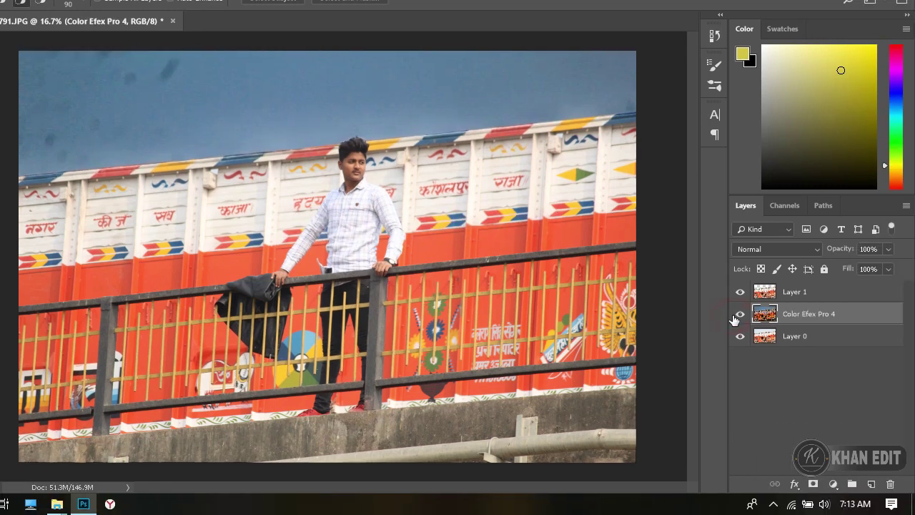
pyautogui.click(741, 315)
pyautogui.click(740, 316)
# Step: Compare the Color Efex Pro 4 layer on and off, then merge it down into Layer 0
pyautogui.scroll(-2, 543, 369)
pyautogui.scroll(1, 535, 403)
pyautogui.scroll(1, 544, 401)
pyautogui.click(740, 315)
pyautogui.click(741, 315)
pyautogui.rightClick(815, 315)
pyautogui.click(677, 366)
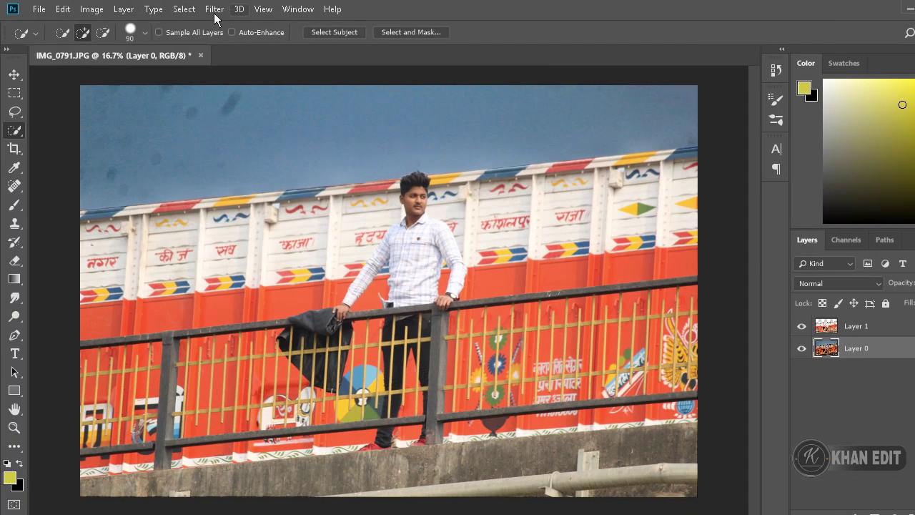
# Step: Apply a Gaussian Blur with a 12.5-pixel radius to Layer 0
pyautogui.click(214, 8)
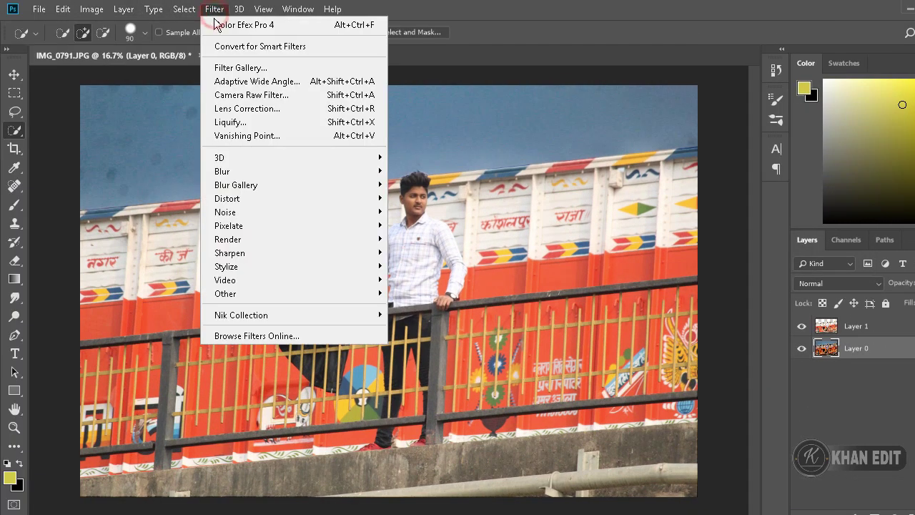
pyautogui.moveTo(221, 171)
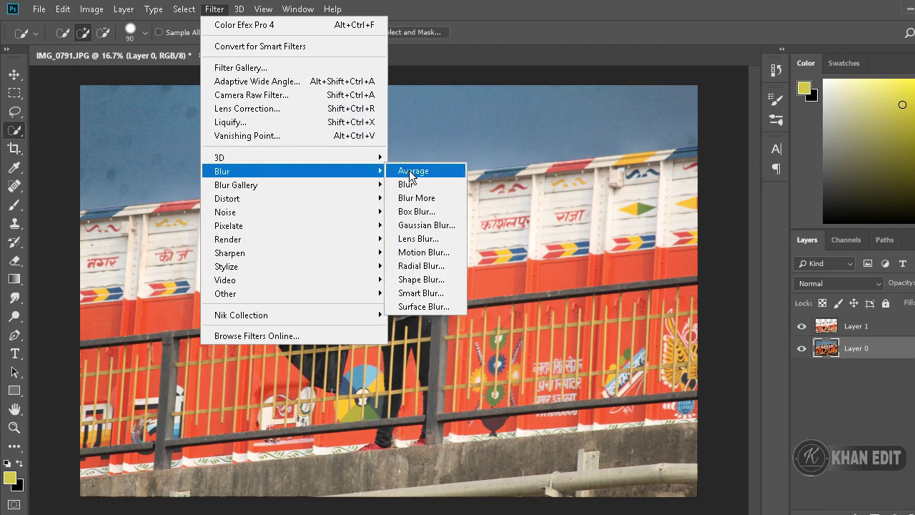
pyautogui.click(425, 225)
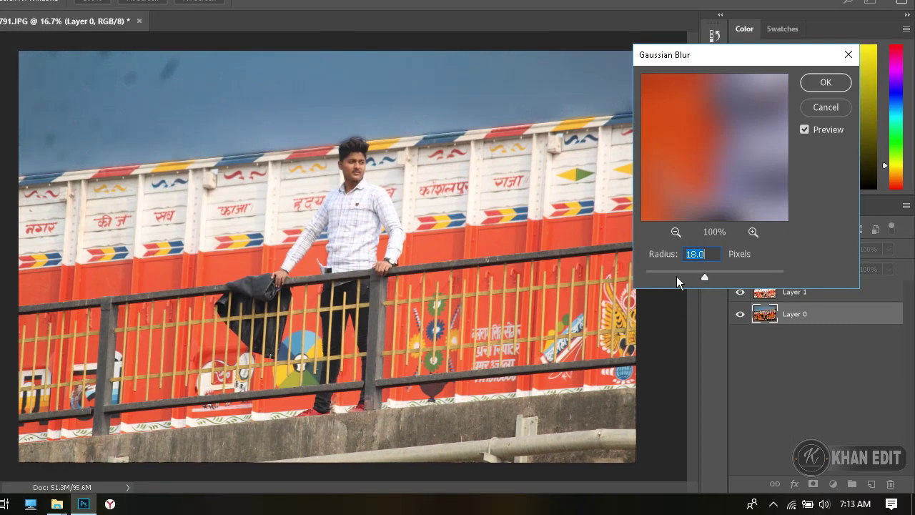
pyautogui.moveTo(705, 280); pyautogui.dragTo(696, 284)
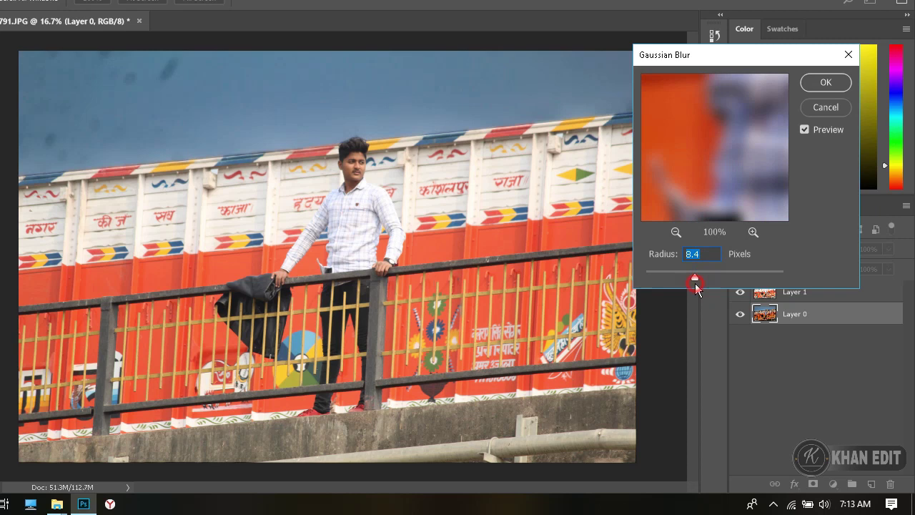
pyautogui.moveTo(699, 278); pyautogui.dragTo(704, 278)
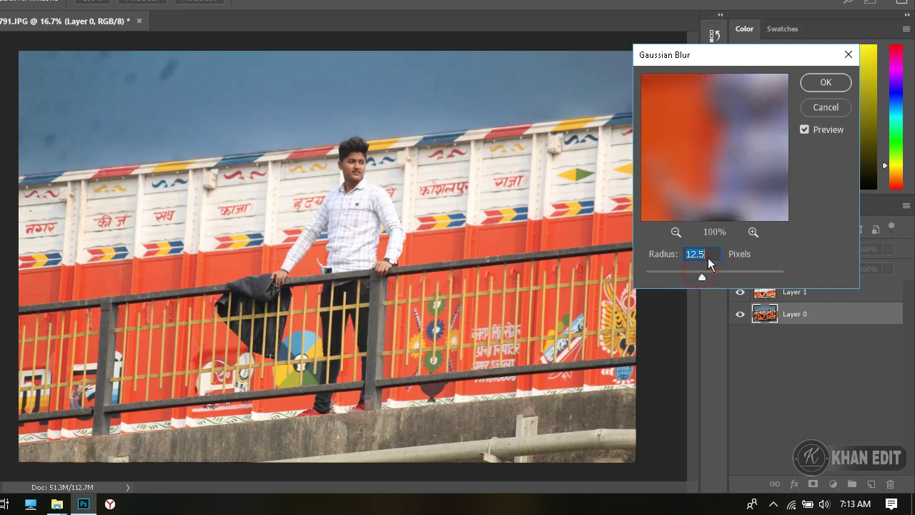
pyautogui.click(819, 117)
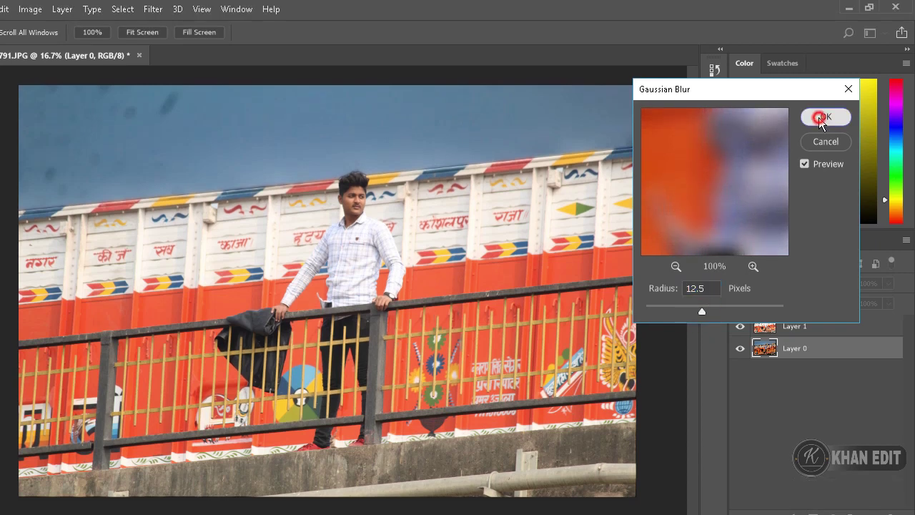
pyautogui.press('w')
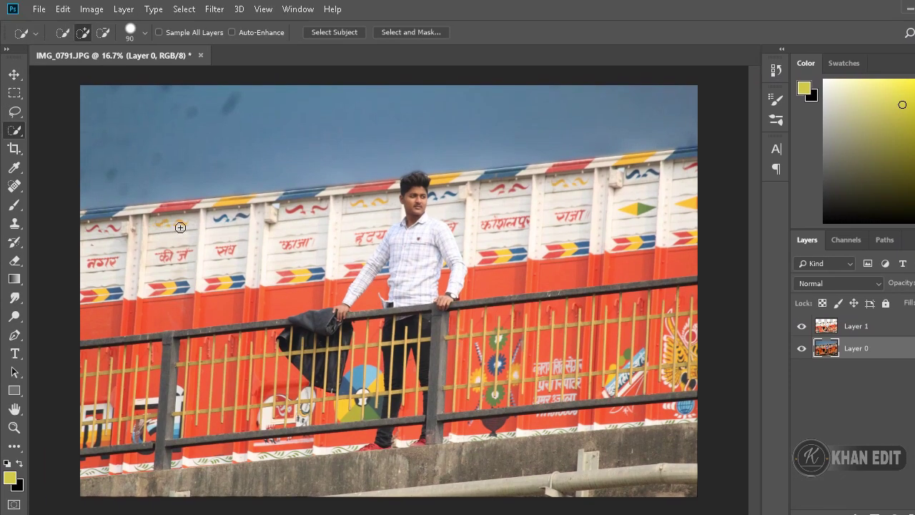
# Step: Bring the top of the sky into view and select the Spot Healing Brush at size 150
pyautogui.scroll(1, 147, 225)
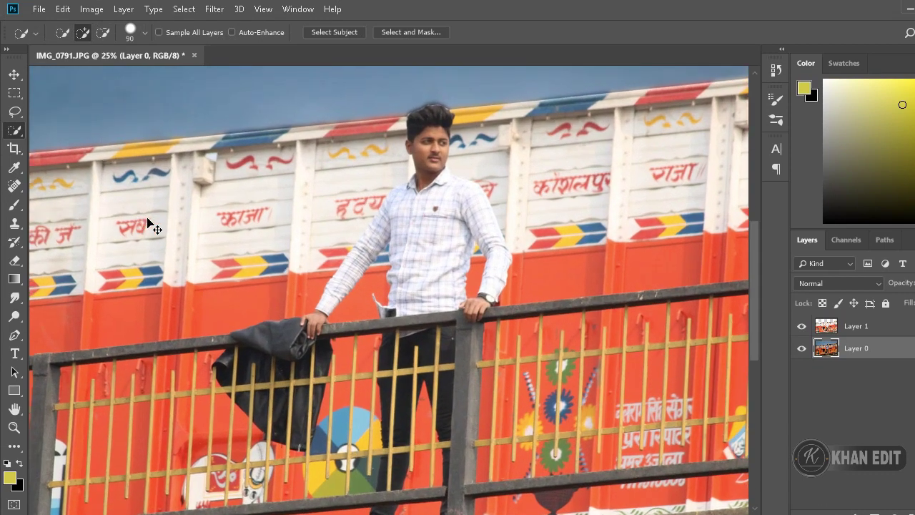
pyautogui.scroll(1, 148, 214)
pyautogui.scroll(1, 139, 173)
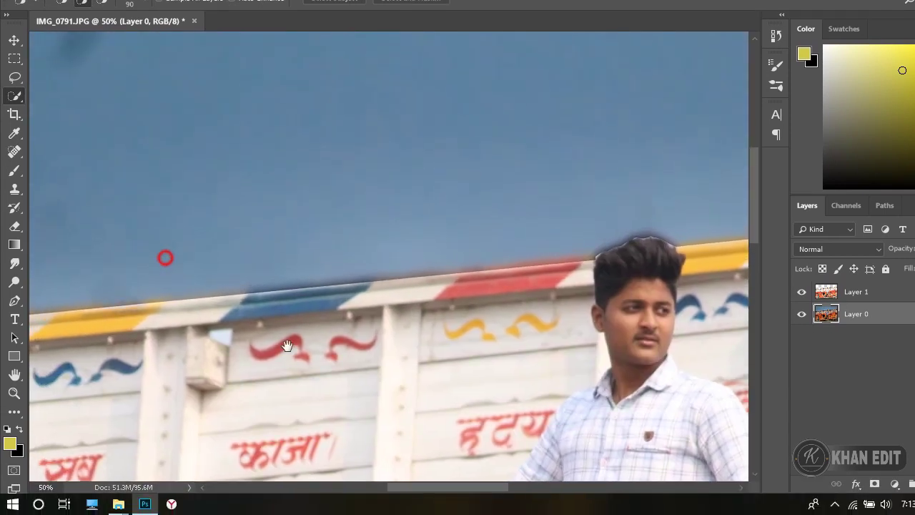
pyautogui.moveTo(163, 257); pyautogui.dragTo(380, 394)
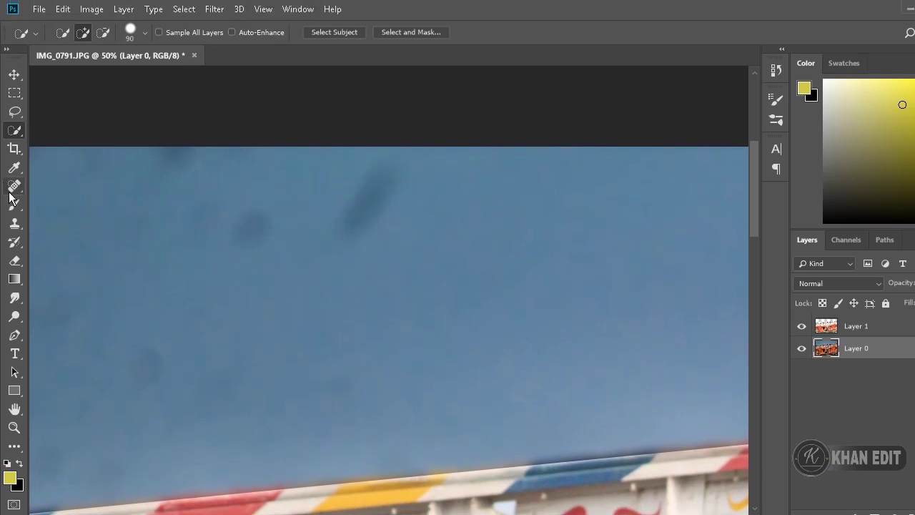
pyautogui.click(13, 189)
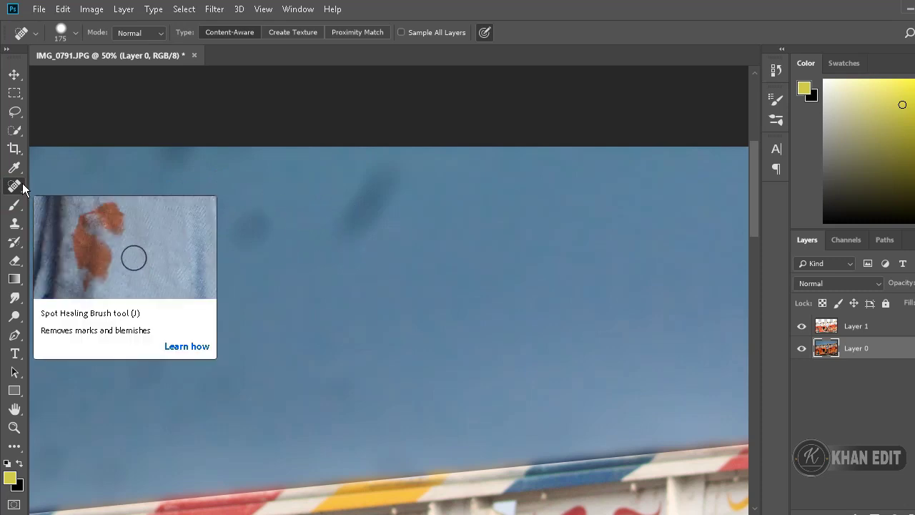
pyautogui.press('[')
# Step: Heal the dark blemishes across the middle and lower sky, including the one above the truck
pyautogui.moveTo(345, 239); pyautogui.dragTo(373, 170)
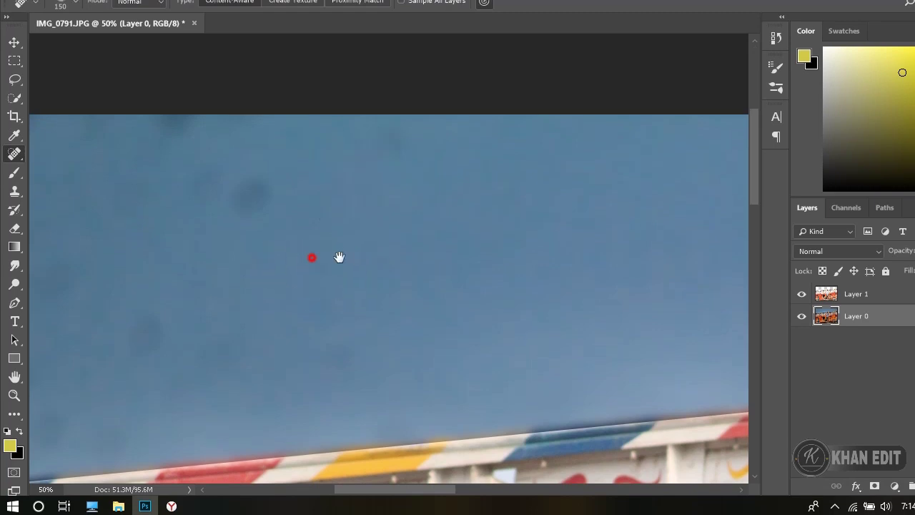
pyautogui.moveTo(340, 258); pyautogui.dragTo(408, 280)
pyautogui.moveTo(378, 205); pyautogui.dragTo(405, 241)
pyautogui.moveTo(343, 297); pyautogui.dragTo(411, 282)
pyautogui.moveTo(245, 336)
pyautogui.mouseDown()
pyautogui.moveTo(264, 393)
pyautogui.moveTo(256, 204)
pyautogui.mouseUp()
pyautogui.moveTo(158, 171); pyautogui.dragTo(259, 245)
pyautogui.click(436, 208)
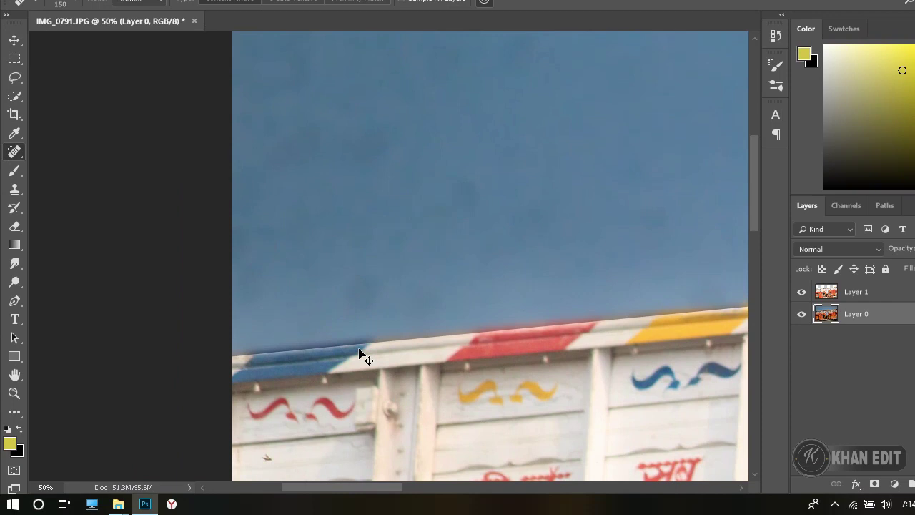
# Step: Heal the remaining blotches at the upper left and top edge of the sky, ending at 12.5% zoom
pyautogui.hotkey('ctrl', '-')
pyautogui.hotkey('ctrl', '-')
pyautogui.hotkey('ctrl', '+')
pyautogui.moveTo(329, 213); pyautogui.dragTo(317, 219)
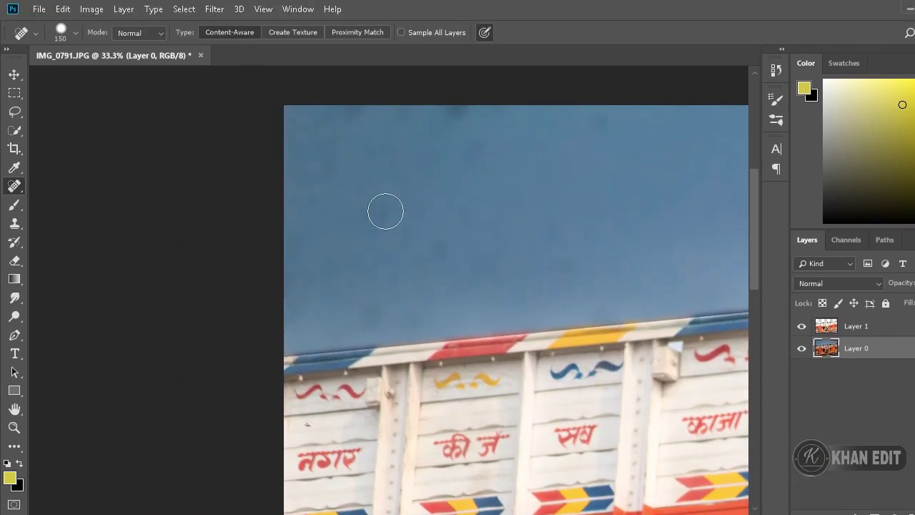
pyautogui.moveTo(386, 211); pyautogui.dragTo(353, 303)
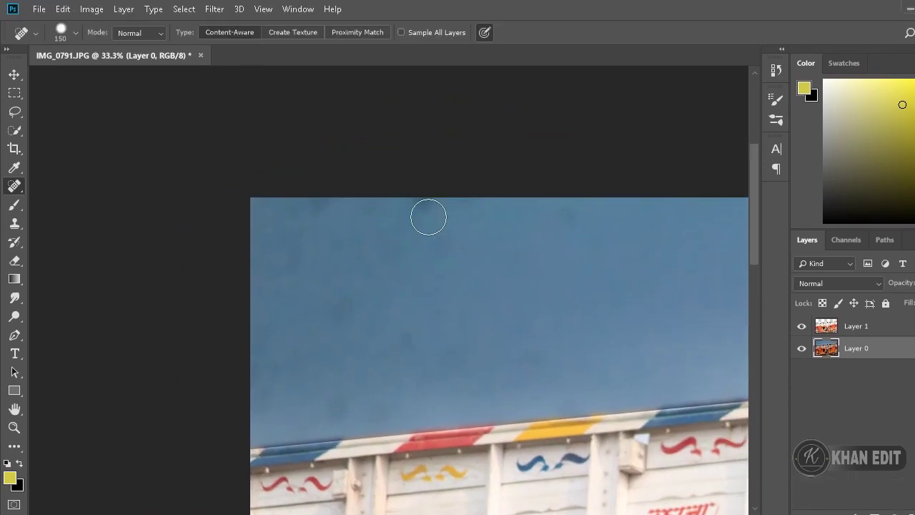
pyautogui.click(424, 212)
pyautogui.hotkey('ctrl', '-')
pyautogui.hotkey('ctrl', '-')
pyautogui.hotkey('ctrl', '-')
pyautogui.hotkey('ctrl', '+')
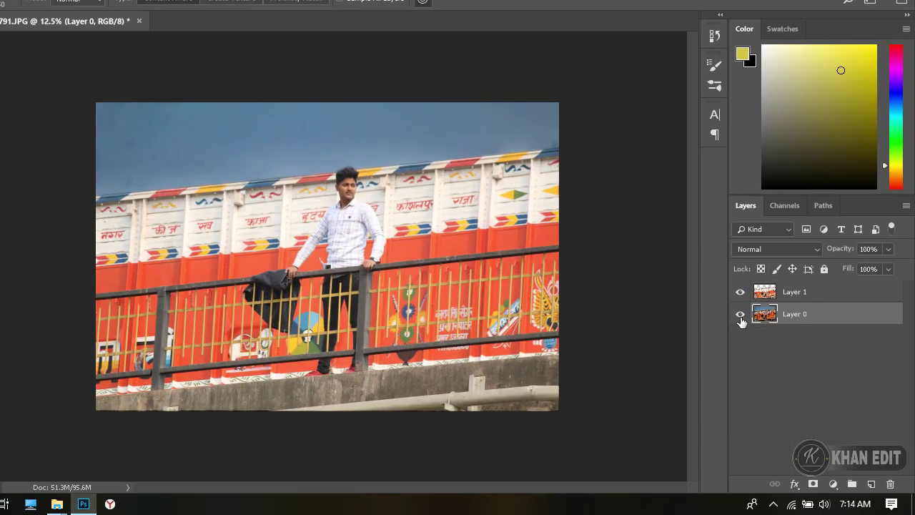
# Step: Compare Layer 1 with the original, then open Layer 1 in Color Efex Pro 4 with Dark Contrasts
pyautogui.click(740, 292)
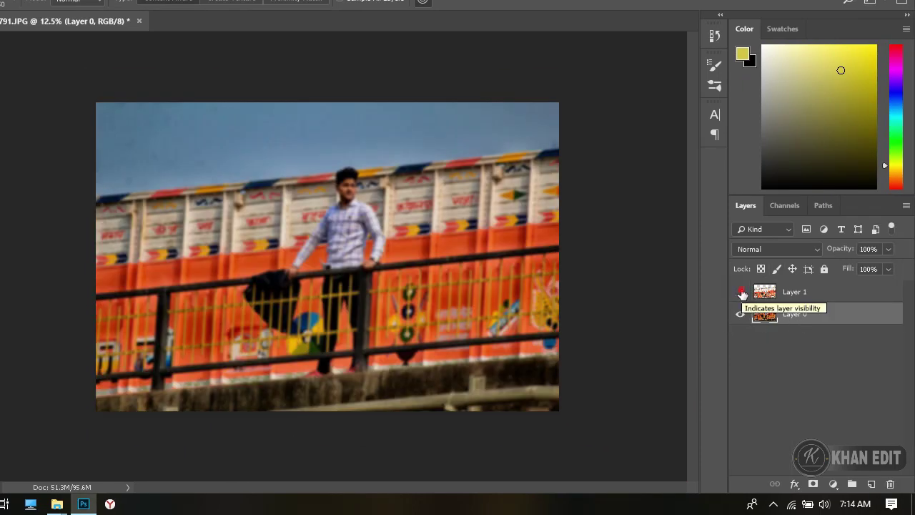
pyautogui.click(741, 292)
pyautogui.click(808, 299)
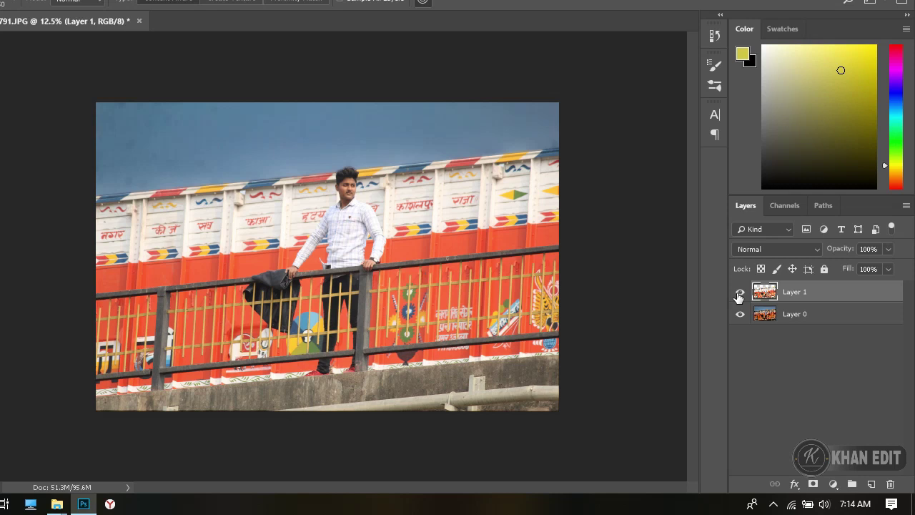
pyautogui.click(741, 292)
pyautogui.click(740, 292)
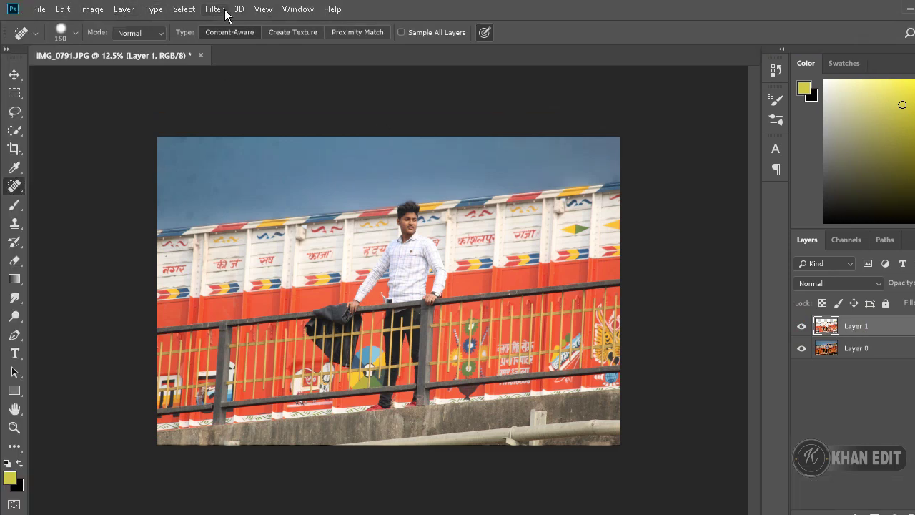
pyautogui.click(225, 14)
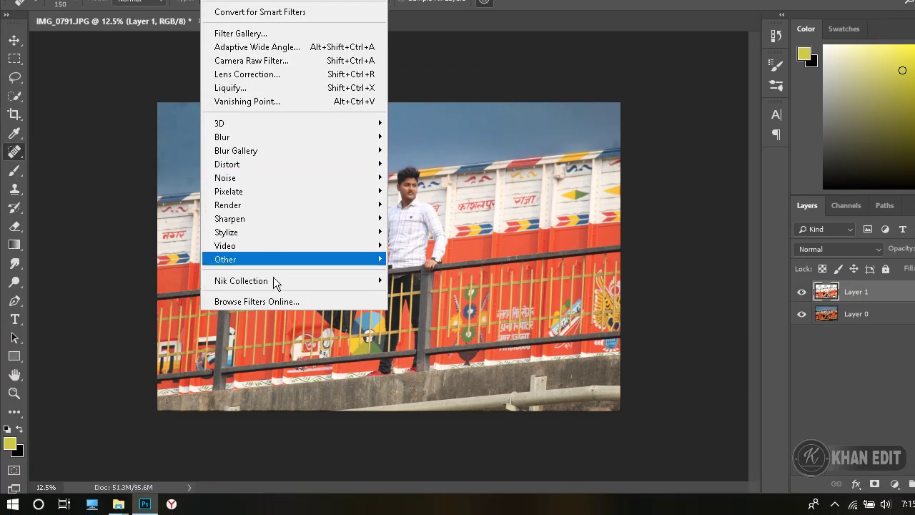
pyautogui.click(421, 283)
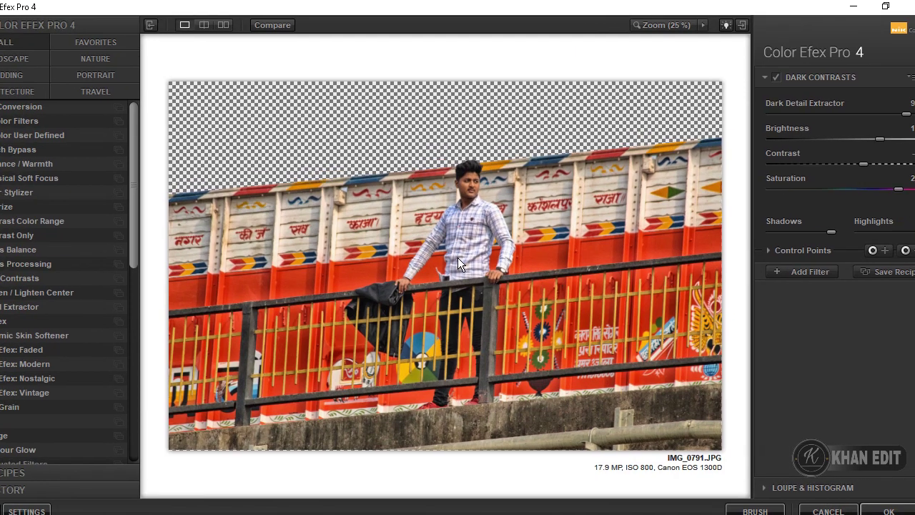
# Step: Inspect Dark Contrasts at 100% on the shirt and face, then apply it back to Photoshop
pyautogui.click(458, 264)
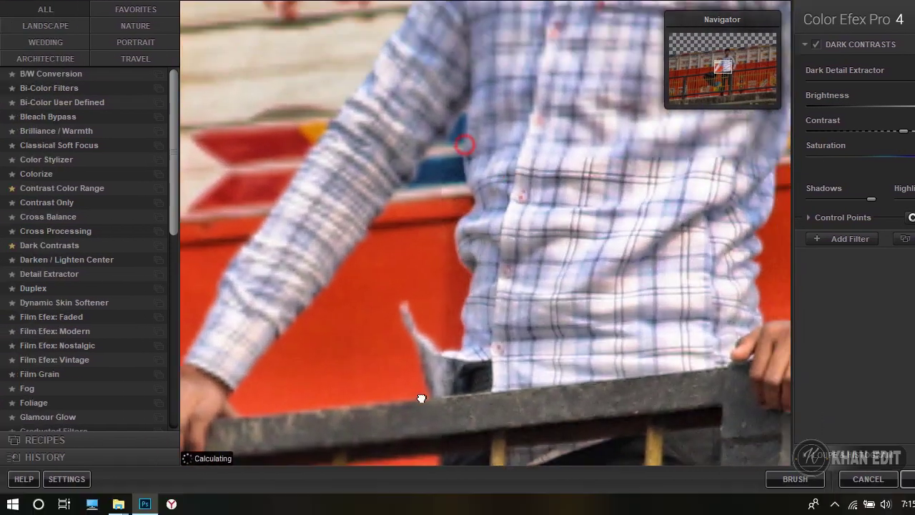
pyautogui.moveTo(466, 146); pyautogui.dragTo(449, 456)
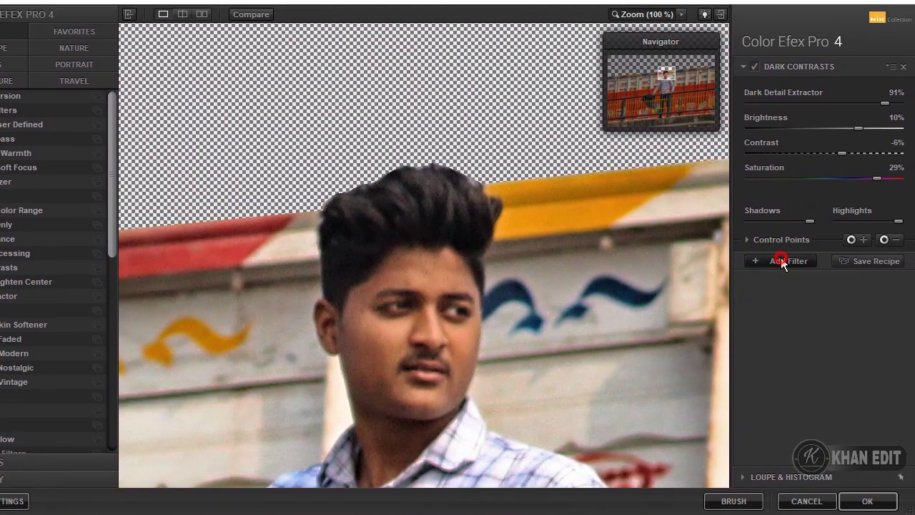
pyautogui.click(783, 262)
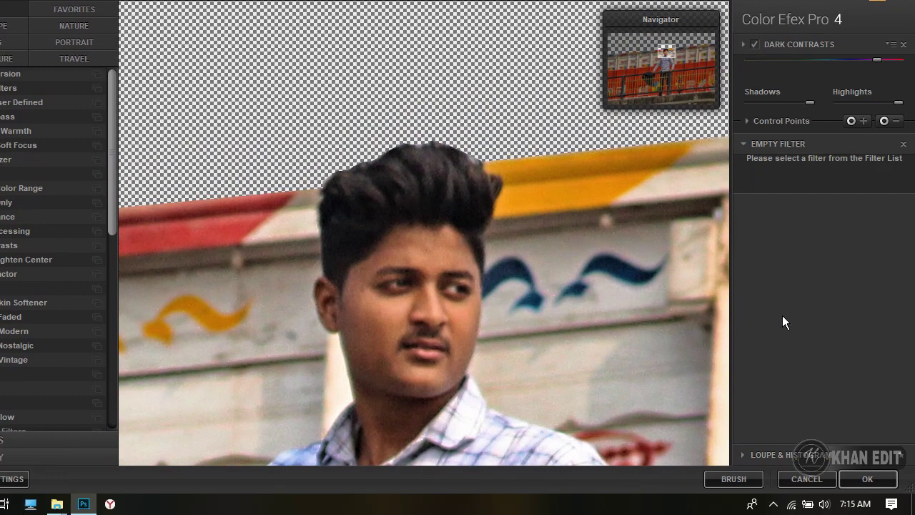
pyautogui.click(871, 481)
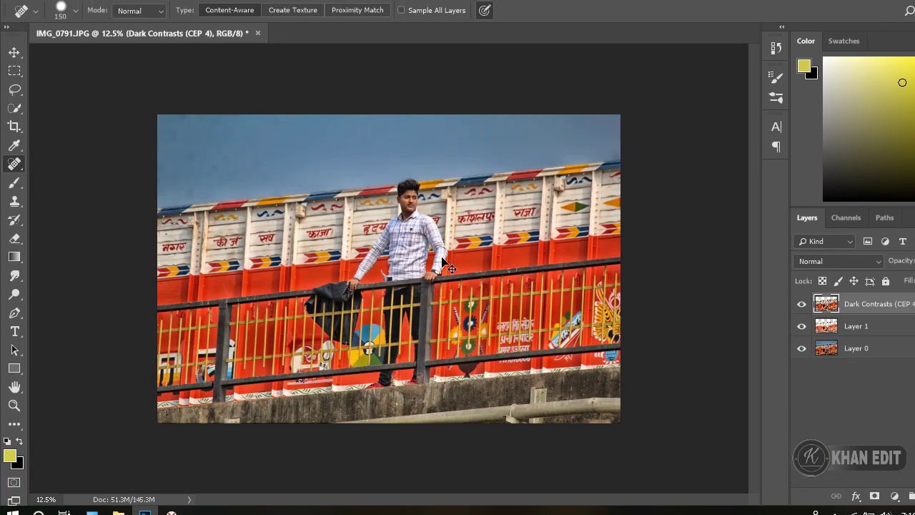
# Step: Zoom to 100% on the man's head with the sky in view
pyautogui.hotkey('ctrl', '+')
pyautogui.hotkey('ctrl', '+')
pyautogui.hotkey('ctrl', '-')
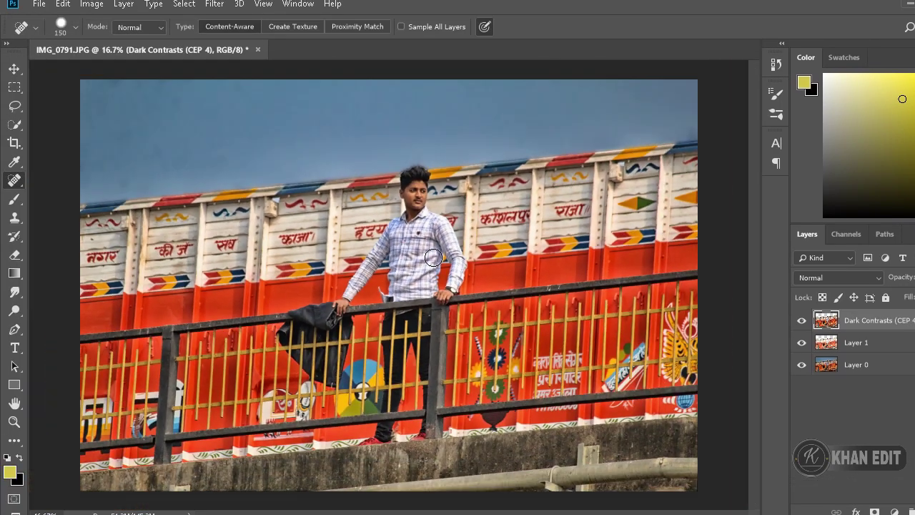
pyautogui.scroll(1, 434, 258)
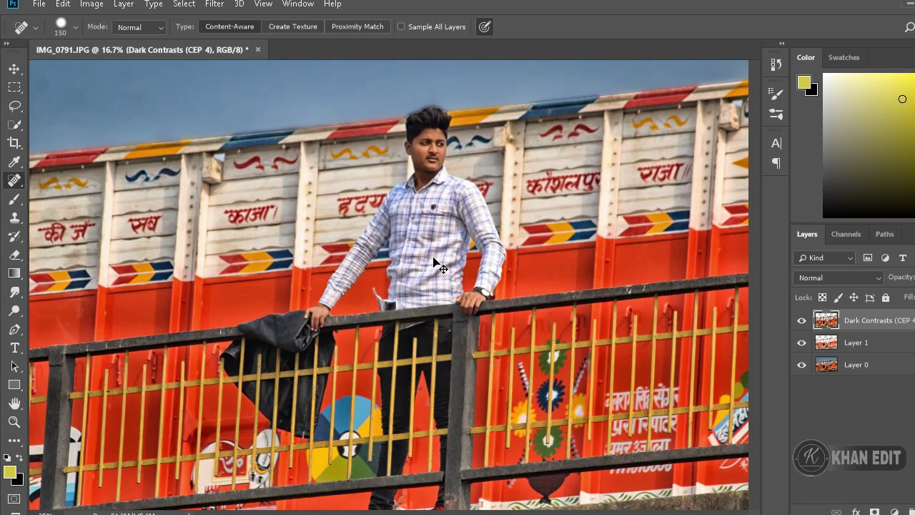
pyautogui.scroll(1, 433, 258)
pyautogui.scroll(1, 433, 258)
pyautogui.moveTo(431, 376); pyautogui.dragTo(425, 420)
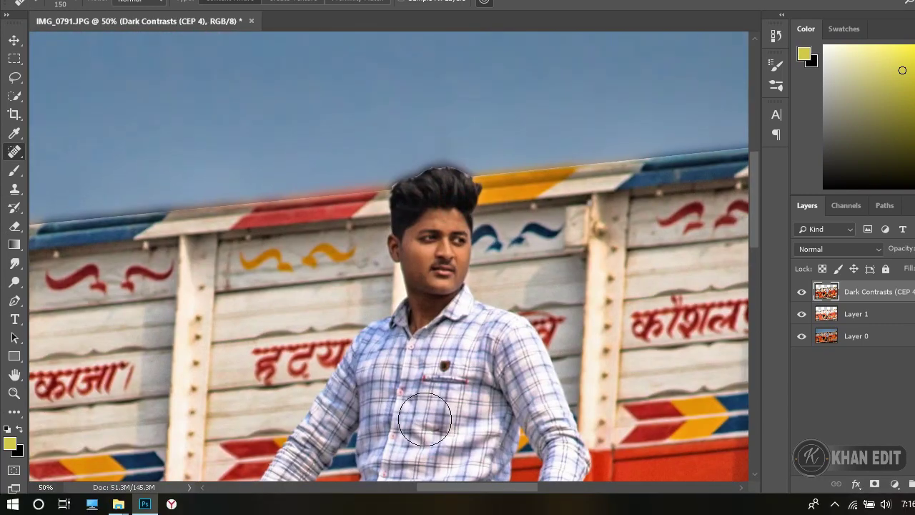
pyautogui.hotkey('ctrl', '+')
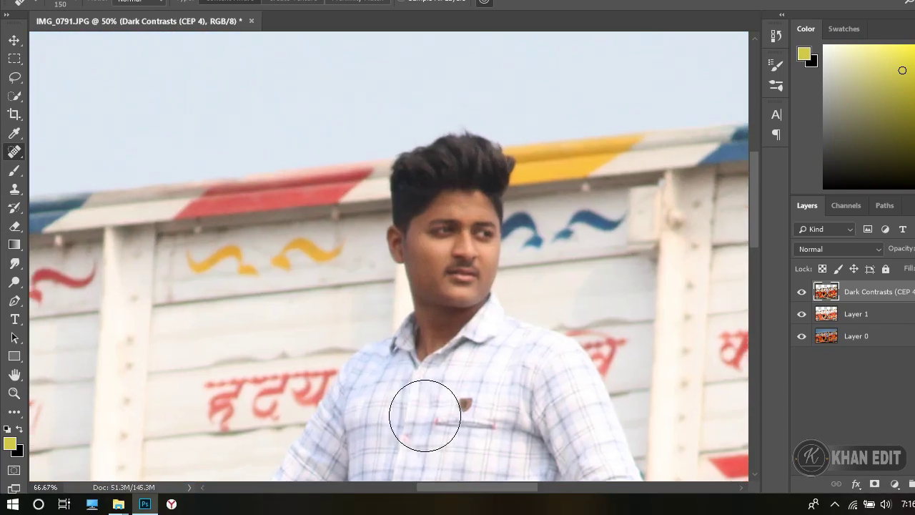
pyautogui.hotkey('ctrl', '+')
pyautogui.moveTo(469, 273); pyautogui.dragTo(337, 301)
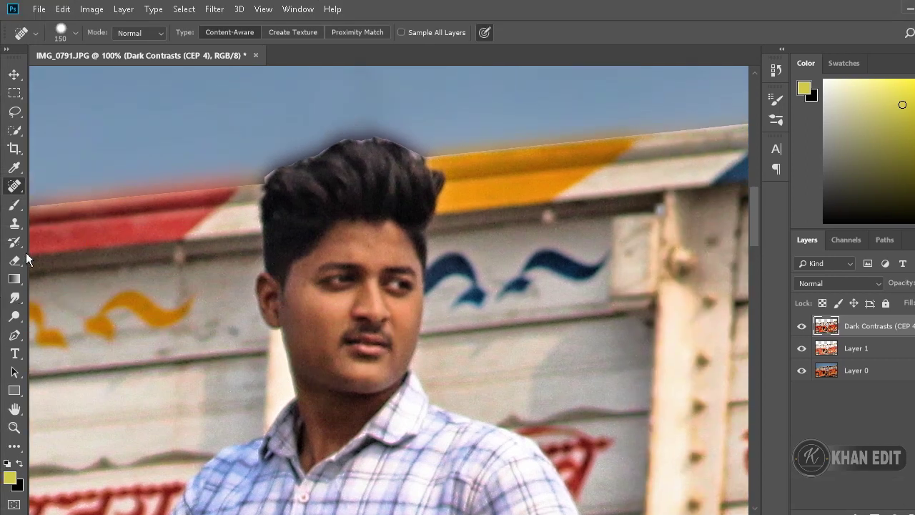
# Step: At 200%, erase the Dark Contrasts effect from the forehead, eye and cheek with a 78 px eraser
pyautogui.click(14, 226)
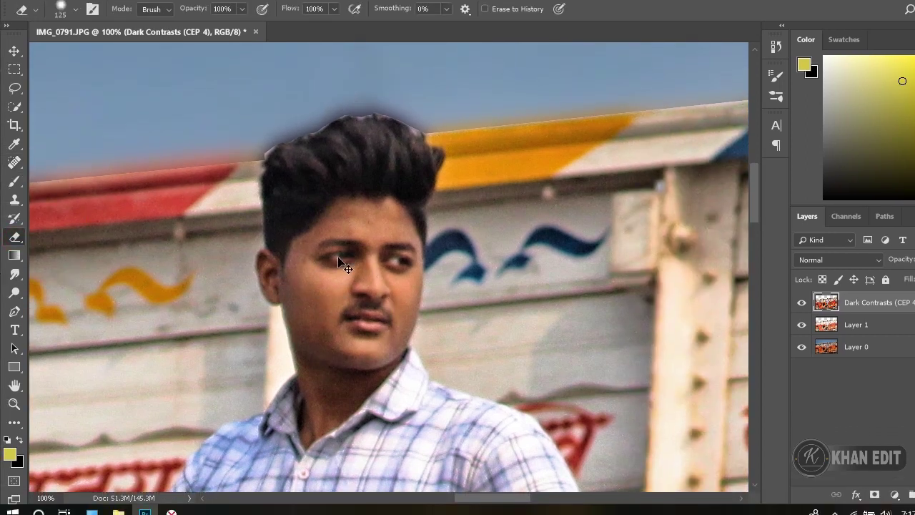
pyautogui.hotkey('ctrl', '+')
pyautogui.press('[')
pyautogui.press('[')
pyautogui.click(357, 228)
pyautogui.moveTo(345, 228); pyautogui.dragTo(332, 231)
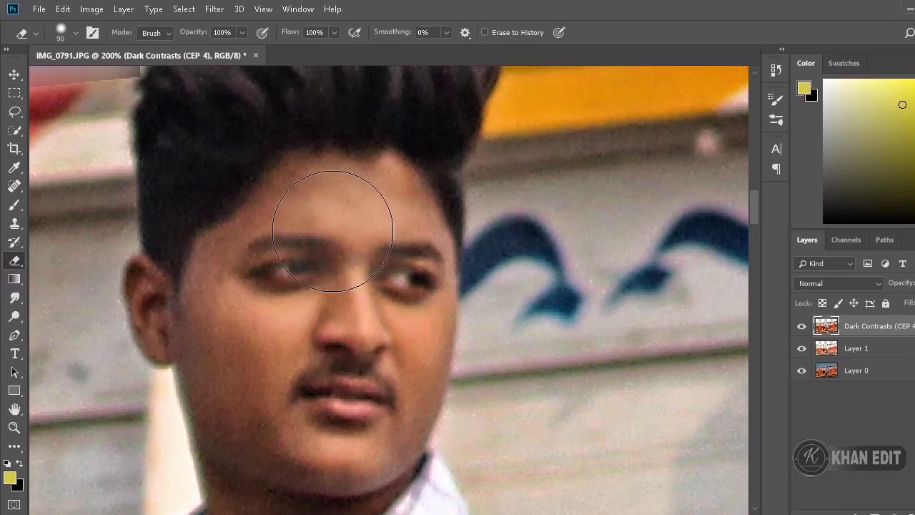
pyautogui.rightClick(332, 231)
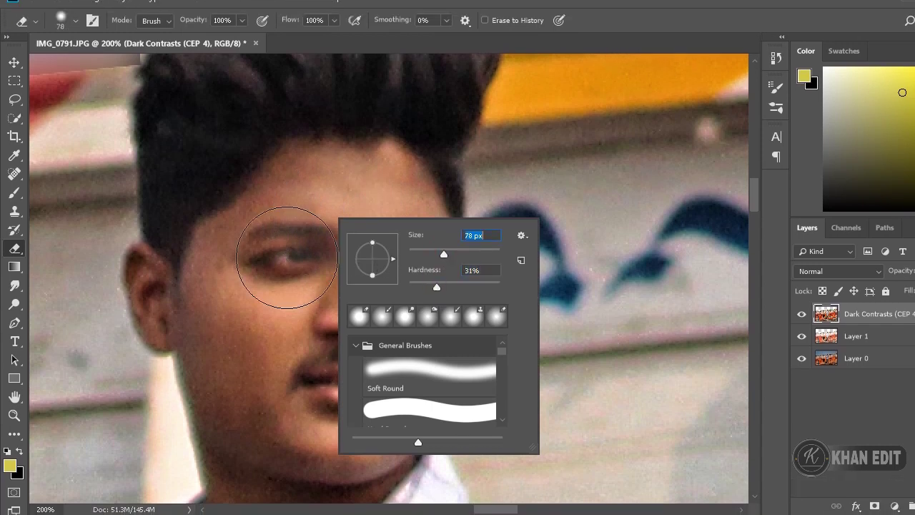
pyautogui.click(284, 263)
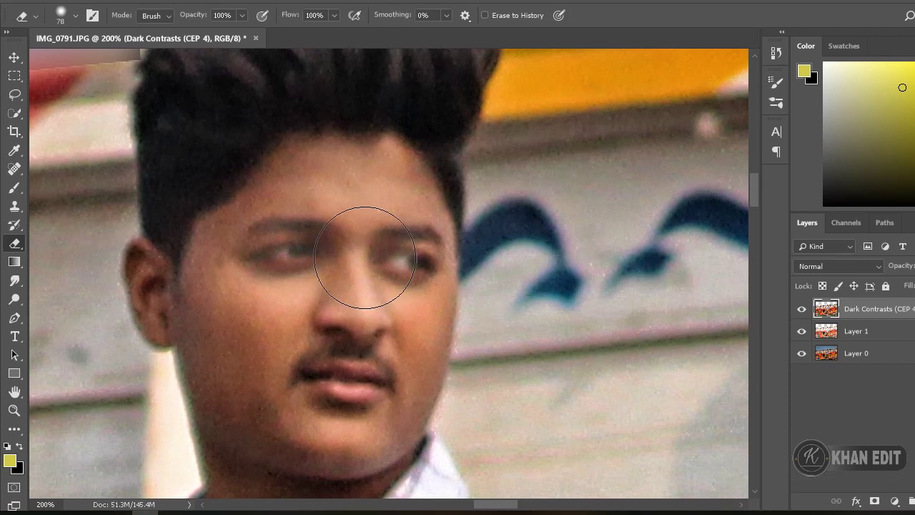
pyautogui.moveTo(365, 239); pyautogui.dragTo(285, 321)
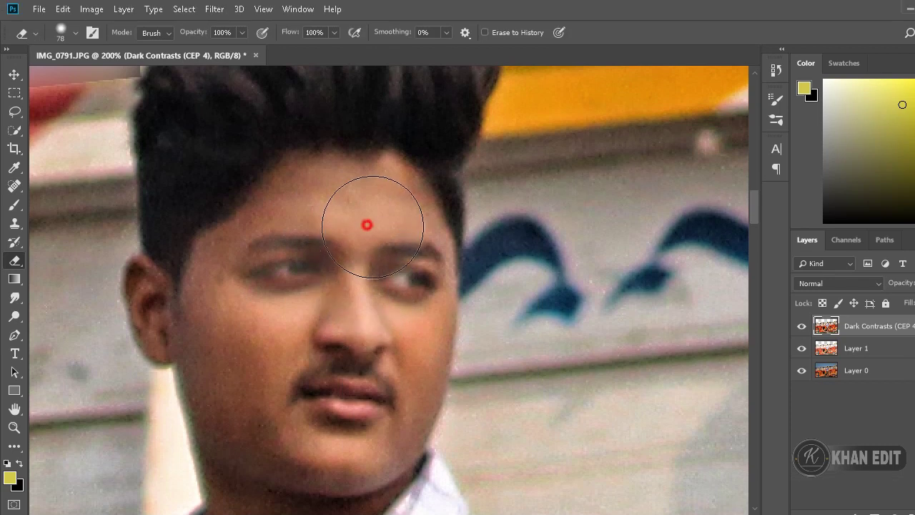
pyautogui.scroll(-3, 286, 351)
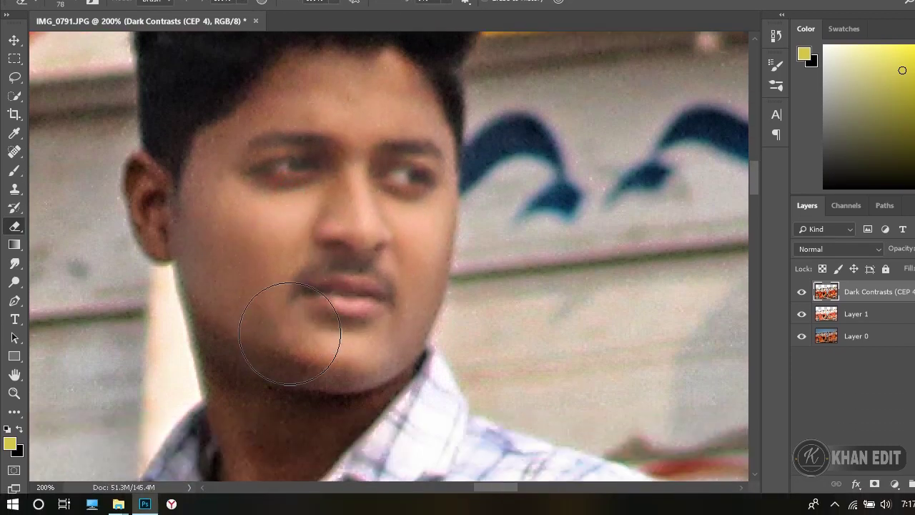
# Step: With a 30 px eraser, remove the effect from the jaw and cheek and lighten the neck shadow
pyautogui.press('[')
pyautogui.press('[')
pyautogui.press('[')
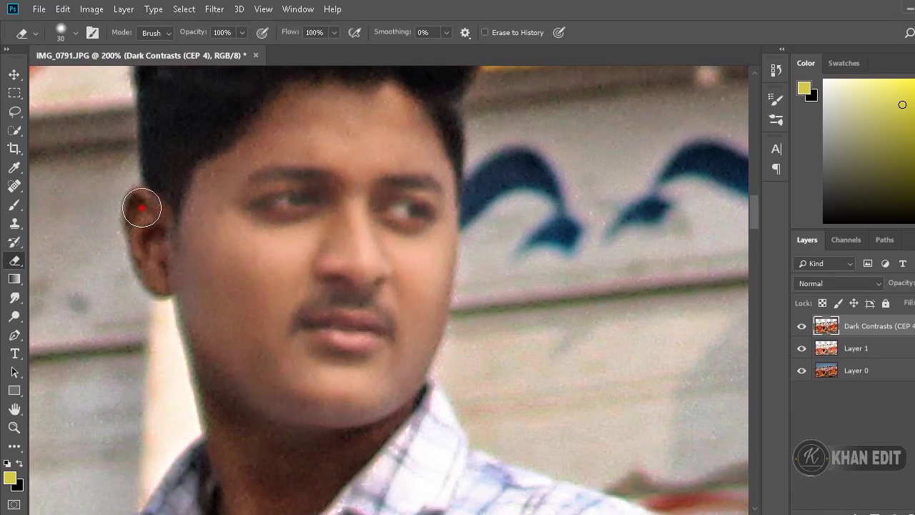
pyautogui.click(157, 257)
pyautogui.click(270, 240)
pyautogui.scroll(-6, 290, 337)
pyautogui.click(272, 219)
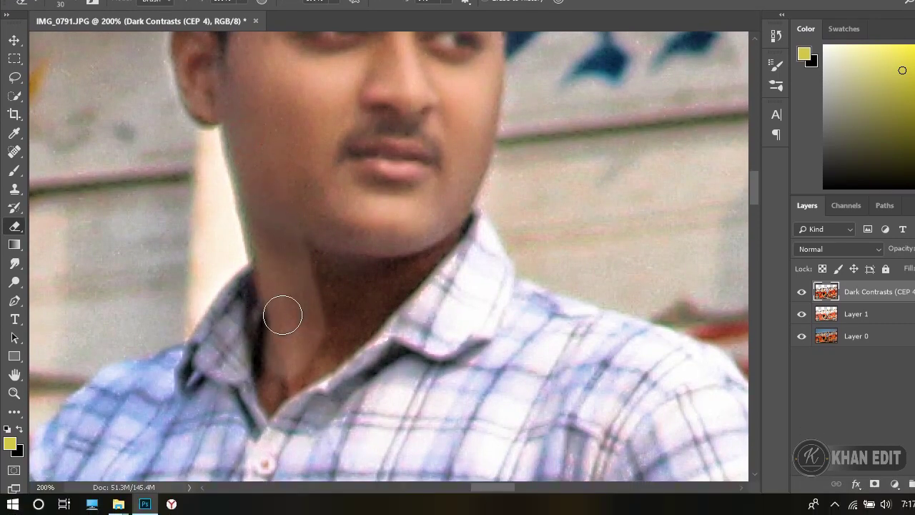
pyautogui.moveTo(338, 289); pyautogui.dragTo(339, 332)
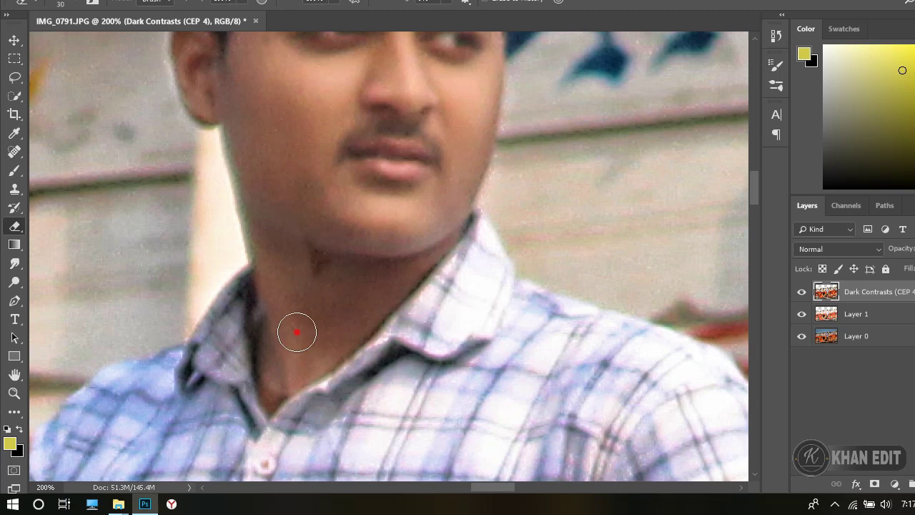
pyautogui.scroll(4, 336, 258)
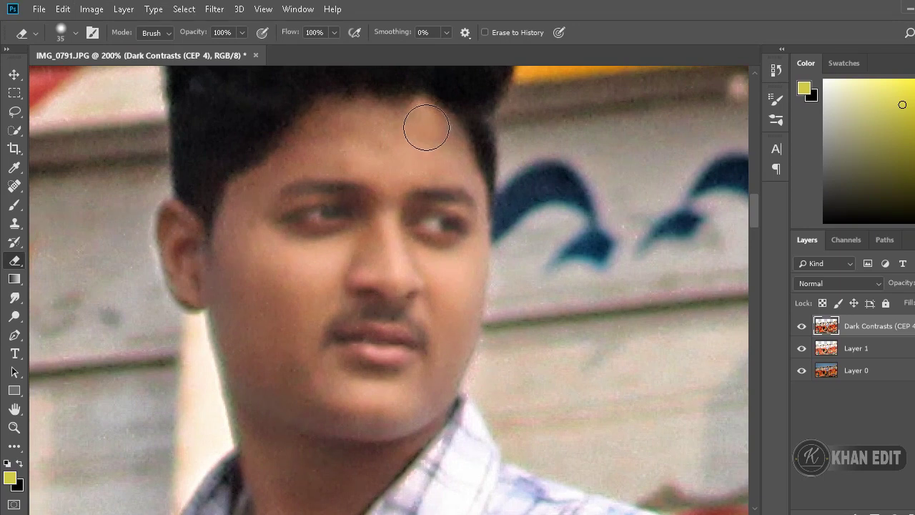
# Step: Zoom to 200% on the hand with the watch and erase the filter effect there
pyautogui.hotkey('ctrl', '-')
pyautogui.hotkey('ctrl', '-')
pyautogui.hotkey('ctrl', '-')
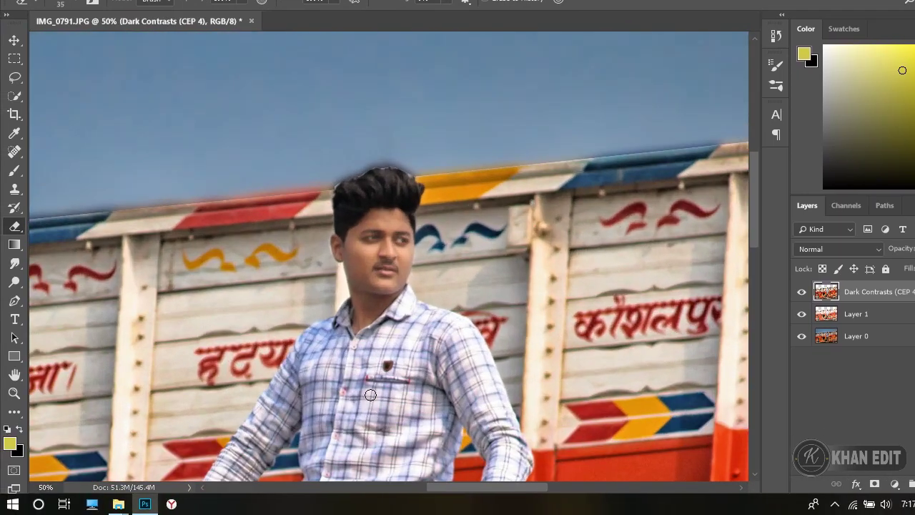
pyautogui.scroll(-5, 368, 397)
pyautogui.hotkey('ctrl', '+')
pyautogui.hotkey('ctrl', '+')
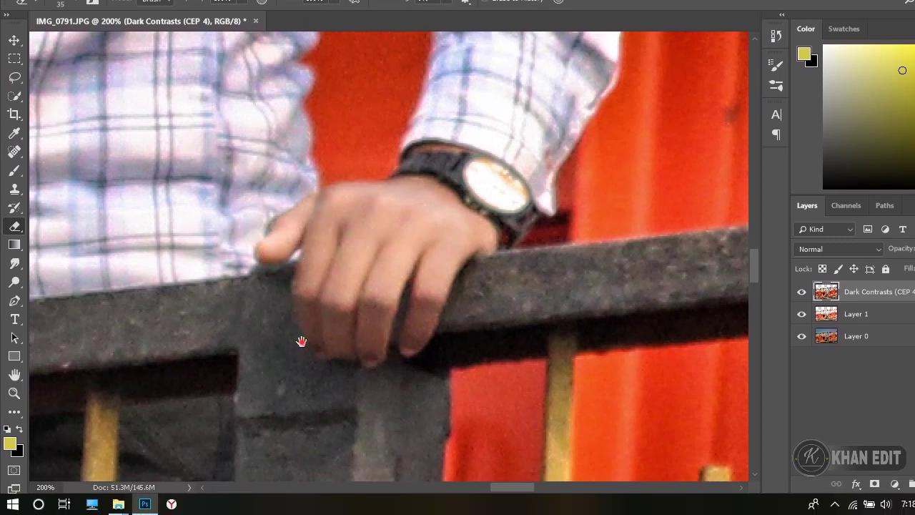
pyautogui.moveTo(302, 306)
pyautogui.mouseDown()
pyautogui.moveTo(457, 270)
pyautogui.moveTo(422, 348)
pyautogui.mouseUp()
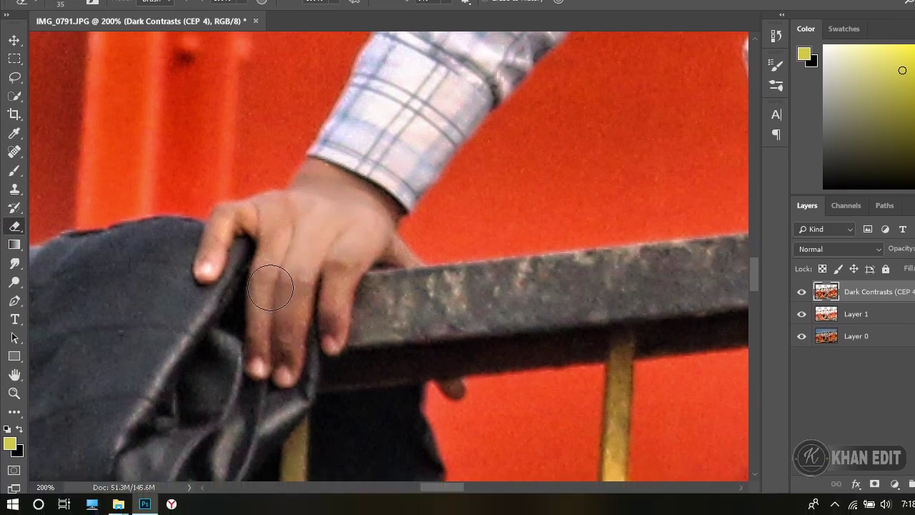
pyautogui.click(306, 291)
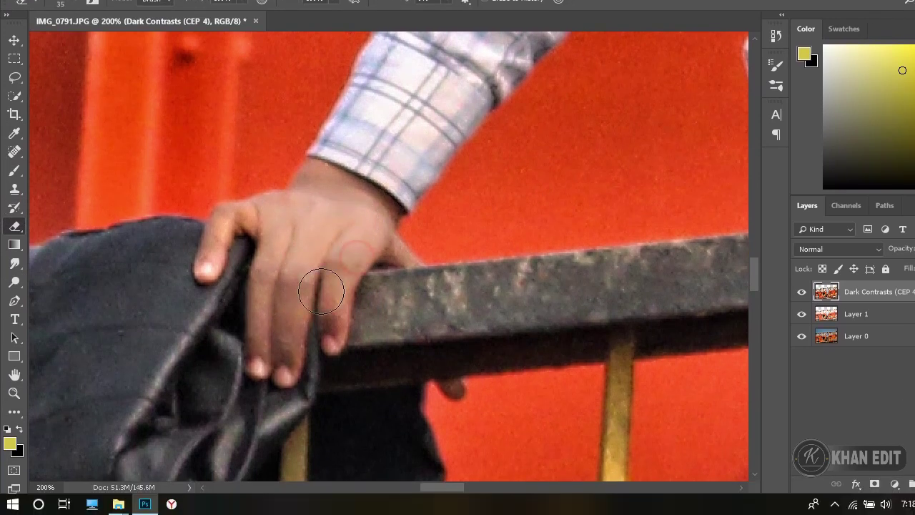
pyautogui.click(260, 246)
# Step: Erase the filter effect along the finger edges with a 15 px eraser
pyautogui.press('[')
pyautogui.press('[')
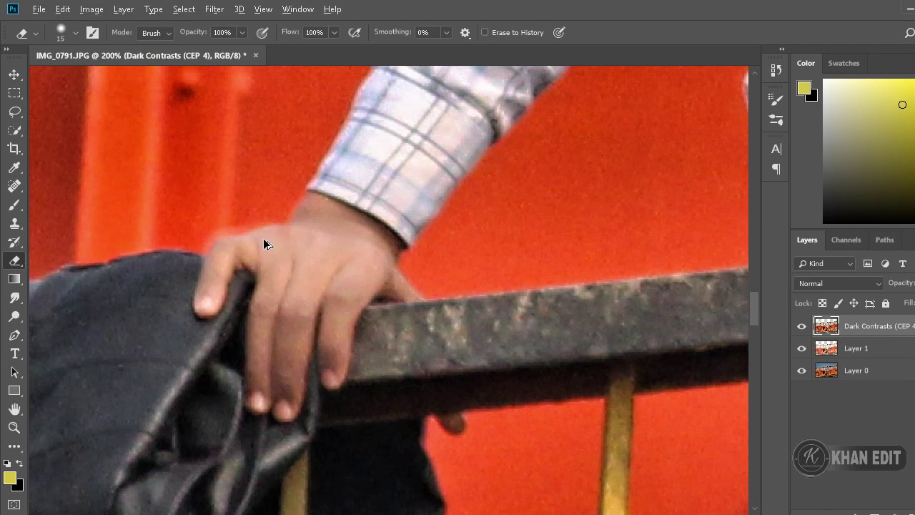
pyautogui.click(265, 241)
pyautogui.click(319, 217)
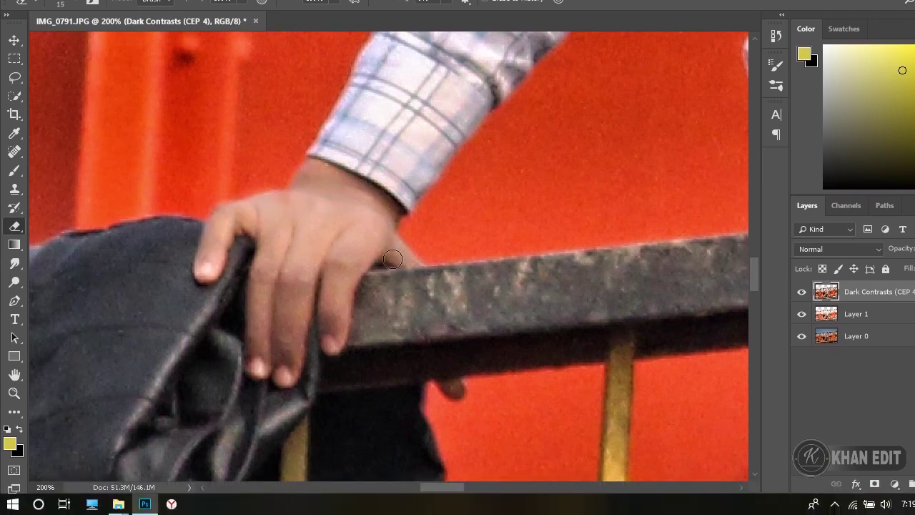
pyautogui.click(300, 265)
pyautogui.click(330, 267)
pyautogui.click(333, 303)
# Step: Scroll and pan to reveal more of the left side of the image
pyautogui.scroll(-1, 450, 384)
pyautogui.scroll(-2, 458, 351)
pyautogui.scroll(-1, 462, 311)
pyautogui.scroll(-1, 462, 311)
pyautogui.scroll(1, 461, 309)
pyautogui.scroll(-1, 457, 306)
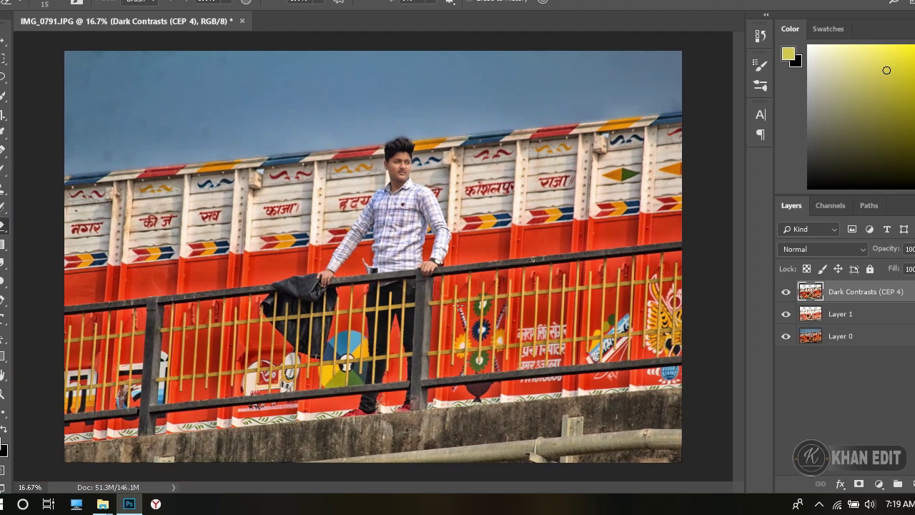
pyautogui.scroll(1, 352, 278)
pyautogui.scroll(1, 358, 300)
pyautogui.scroll(1, 381, 395)
pyautogui.scroll(3, 379, 411)
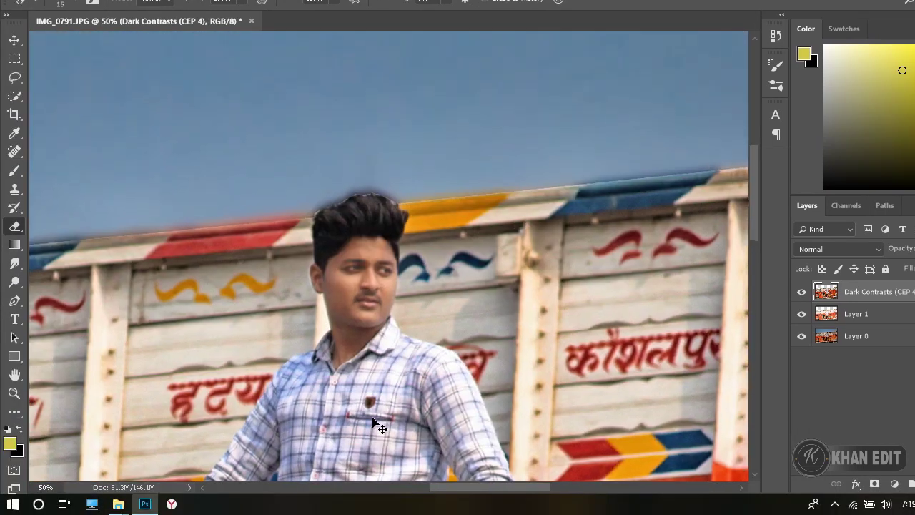
pyautogui.scroll(1, 375, 418)
pyautogui.scroll(1, 365, 393)
pyautogui.moveTo(282, 343); pyautogui.dragTo(361, 341)
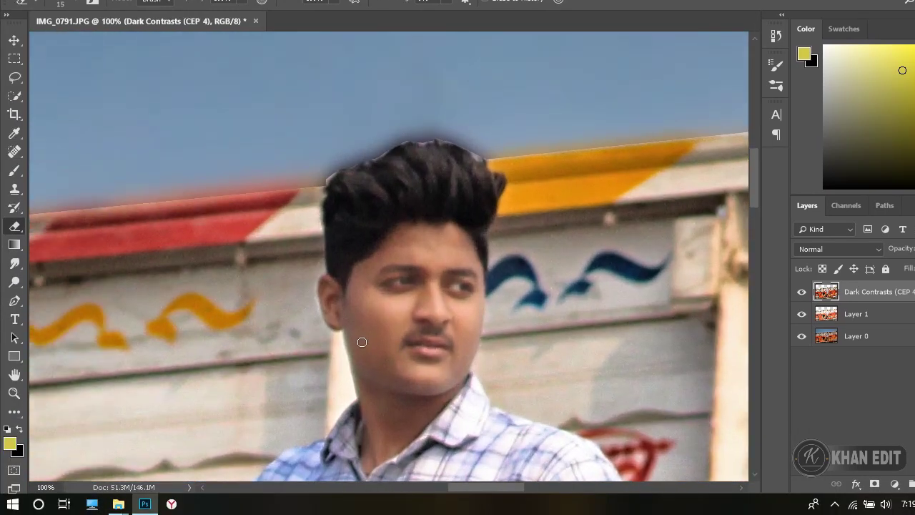
# Step: Switch to the Smudge tool with a 40 px brush at 64% strength
pyautogui.rightClick(14, 265)
pyautogui.click(65, 308)
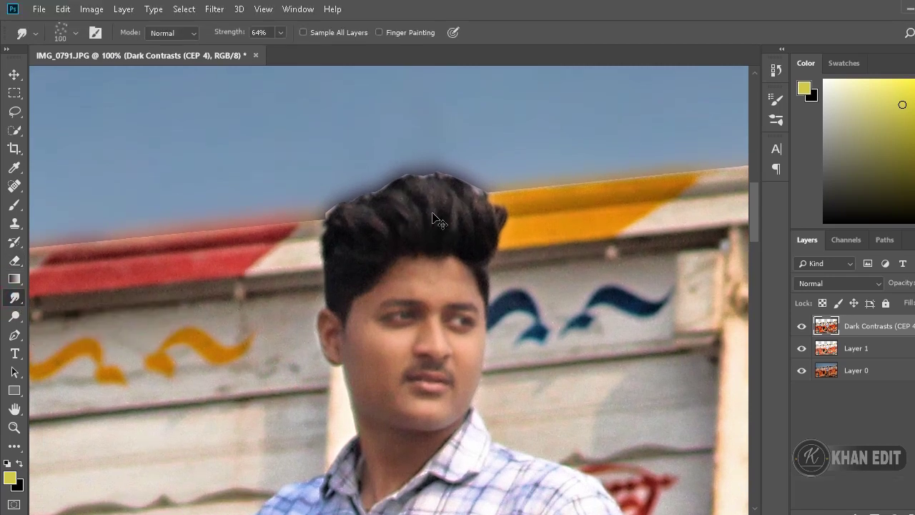
pyautogui.scroll(1, 433, 218)
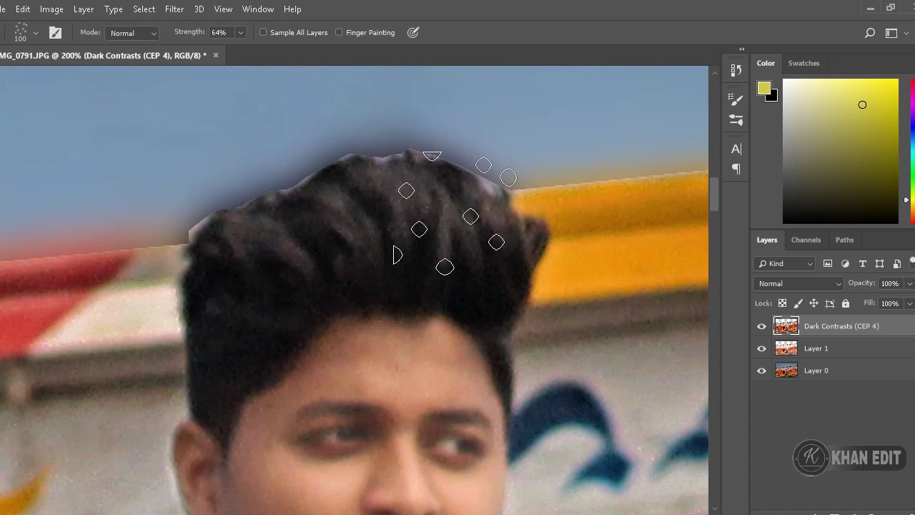
pyautogui.press('[')
pyautogui.press('[')
pyautogui.press('[')
pyautogui.press('[')
pyautogui.press('[')
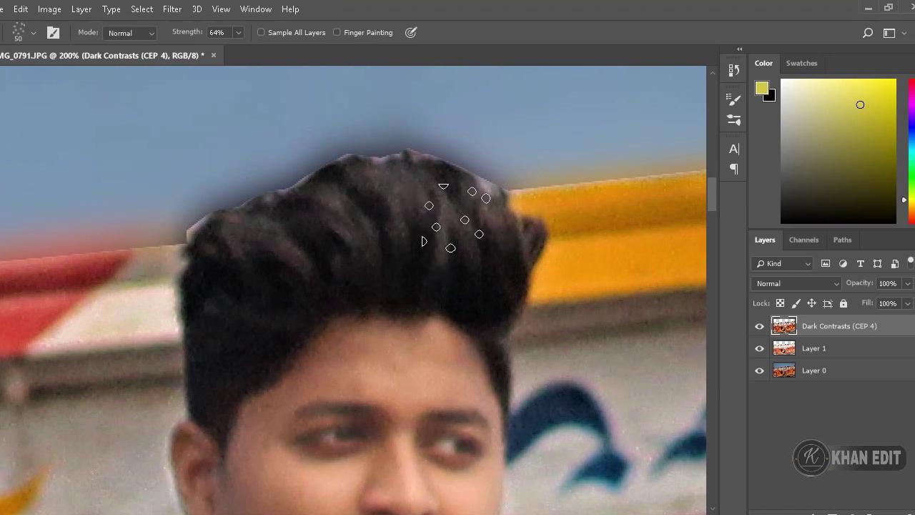
pyautogui.press('[')
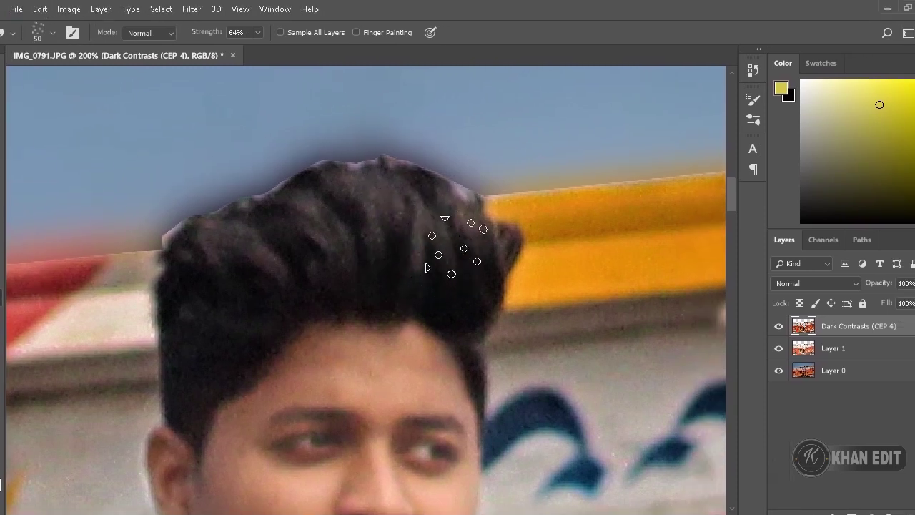
pyautogui.click(440, 286)
# Step: Smudge the top of the hair upward into spiky strands reaching into the sky
pyautogui.moveTo(459, 259)
pyautogui.mouseDown()
pyautogui.moveTo(418, 254)
pyautogui.moveTo(411, 153)
pyautogui.mouseUp()
pyautogui.moveTo(372, 257); pyautogui.dragTo(325, 164)
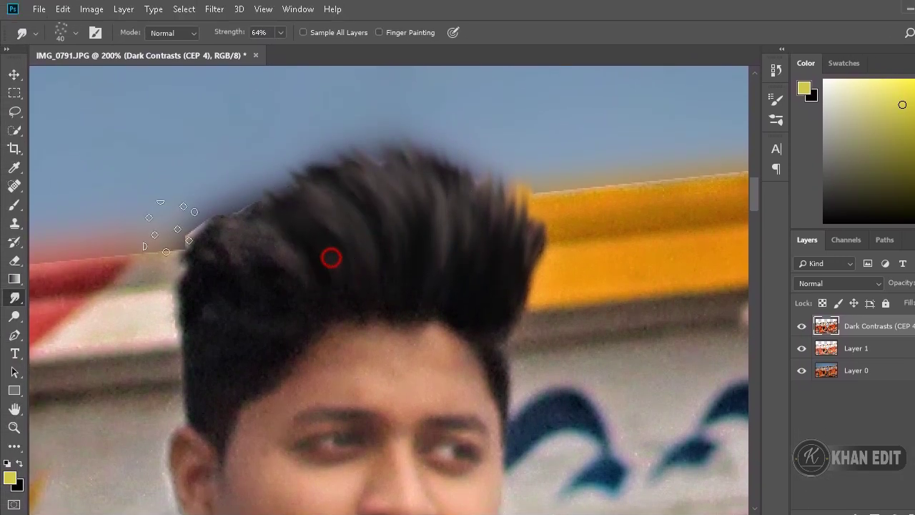
pyautogui.moveTo(331, 255); pyautogui.dragTo(257, 201)
pyautogui.moveTo(296, 254); pyautogui.dragTo(200, 189)
pyautogui.moveTo(459, 249); pyautogui.dragTo(429, 116)
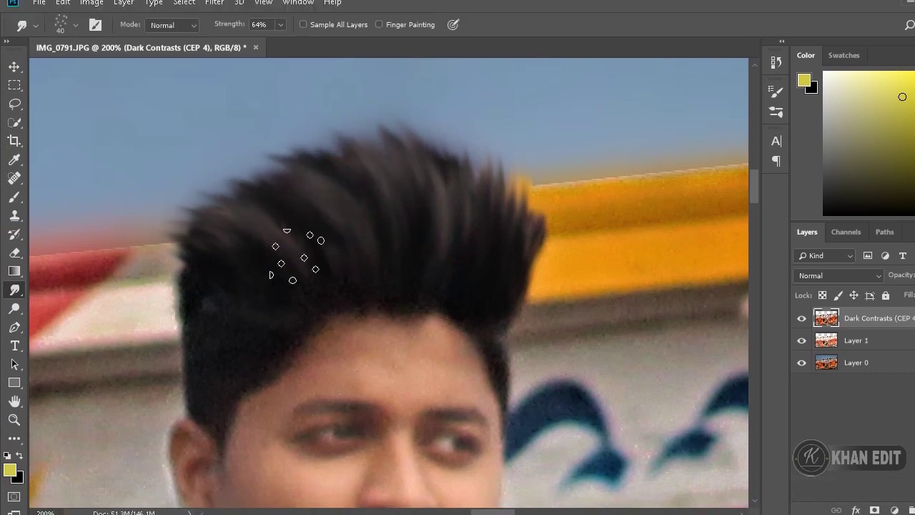
pyautogui.moveTo(308, 230); pyautogui.dragTo(315, 228)
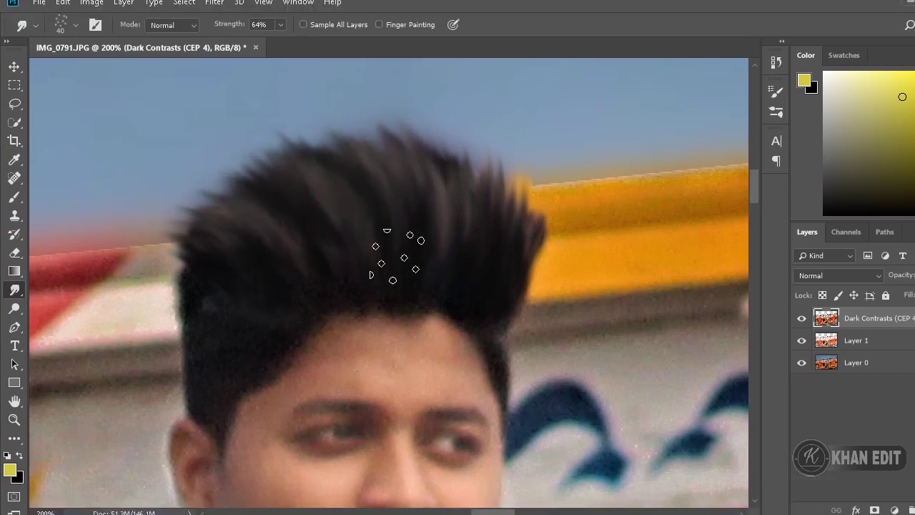
pyautogui.scroll(-2, 462, 265)
pyautogui.scroll(-1, 462, 265)
pyautogui.scroll(2, 458, 261)
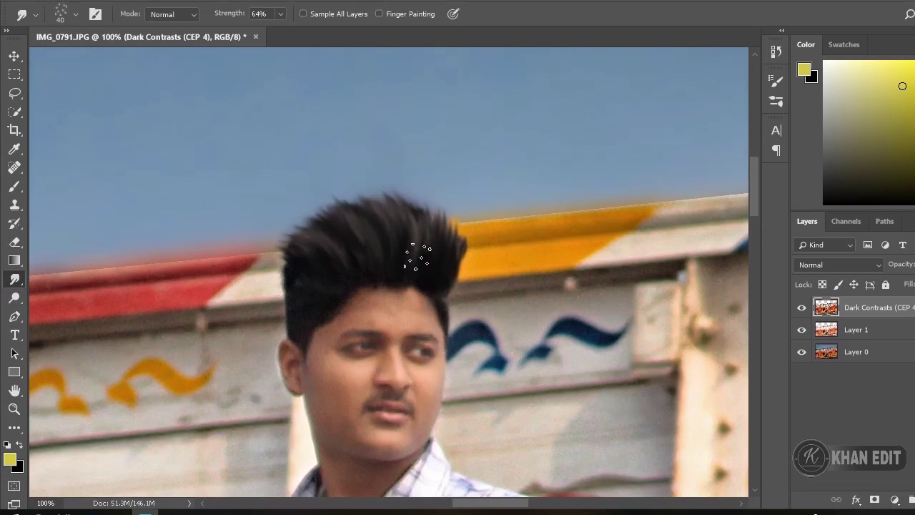
pyautogui.scroll(2, 422, 263)
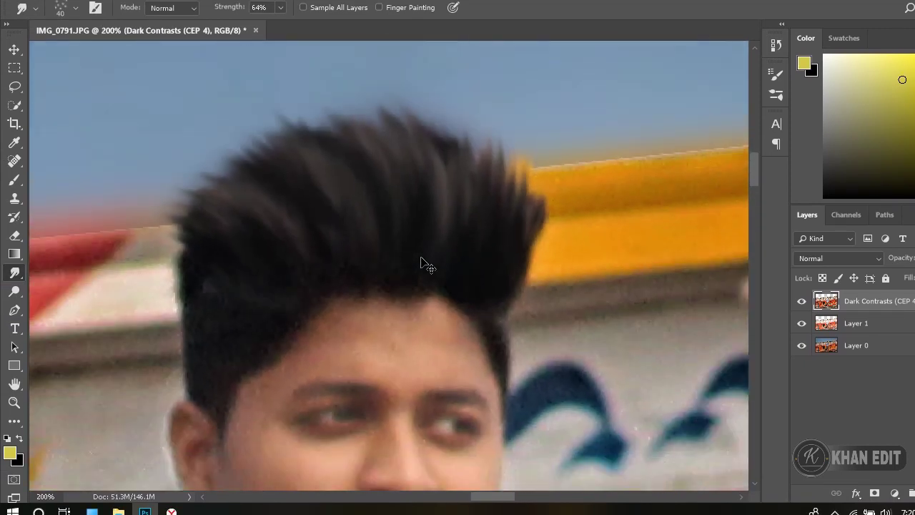
pyautogui.scroll(-3, 422, 263)
pyautogui.scroll(-3, 422, 265)
pyautogui.scroll(2, 421, 270)
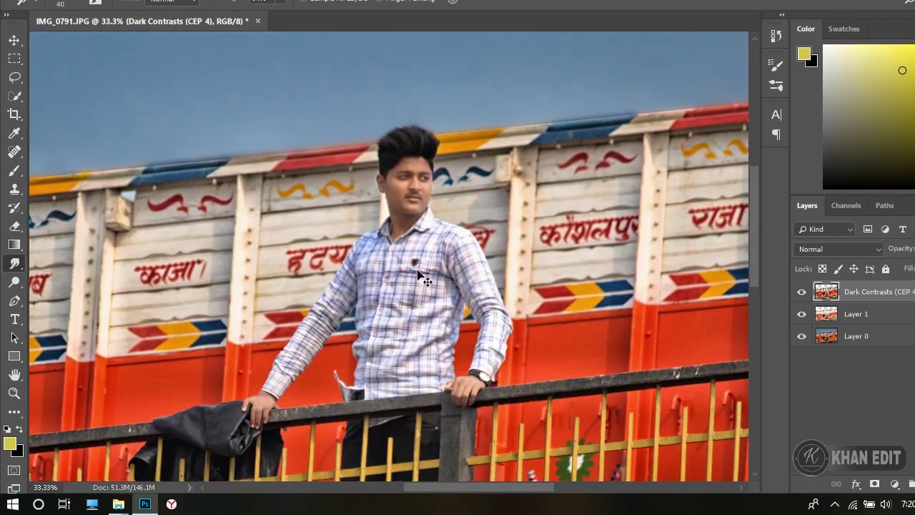
pyautogui.scroll(1, 420, 275)
pyautogui.scroll(2, 419, 272)
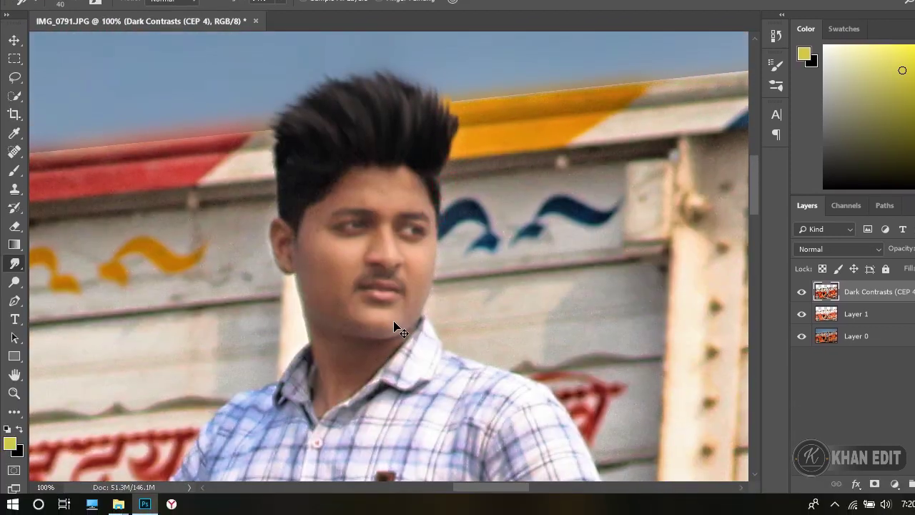
pyautogui.scroll(1, 398, 329)
pyautogui.scroll(1, 399, 325)
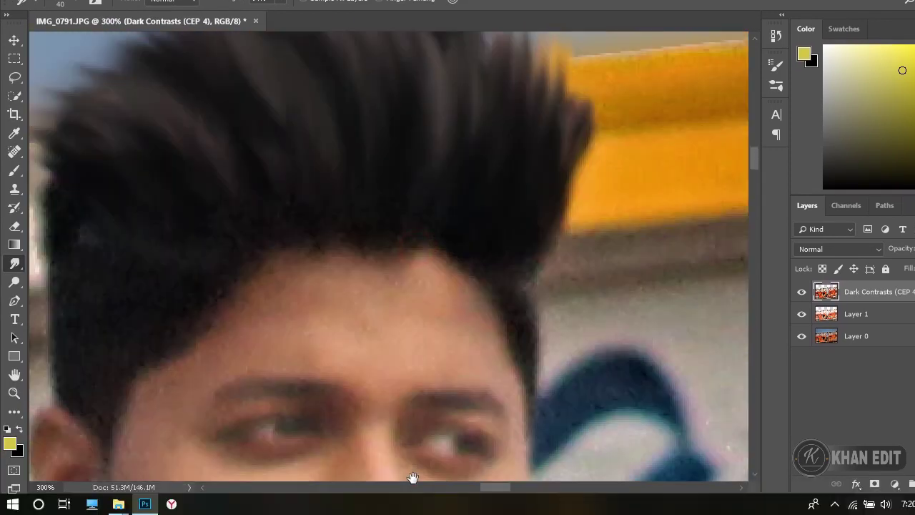
pyautogui.scroll(-1, 415, 480)
pyautogui.scroll(-2, 414, 481)
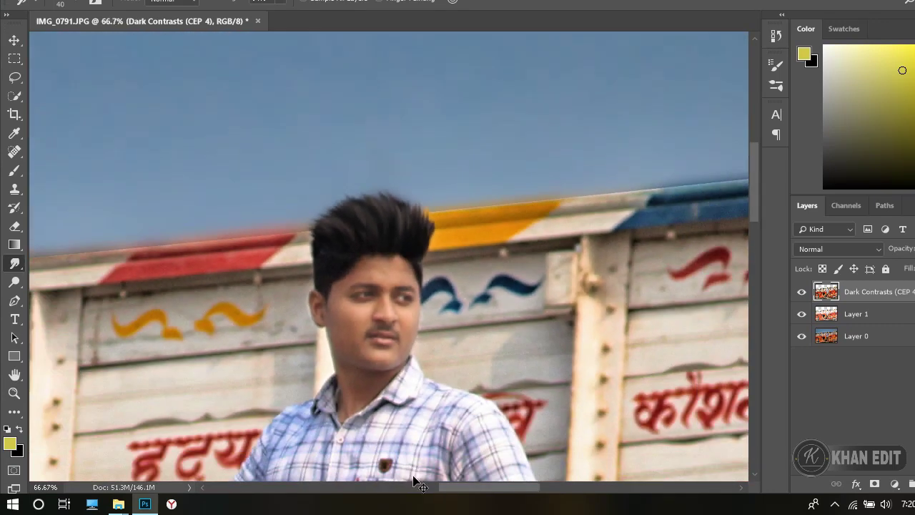
pyautogui.scroll(-1, 416, 482)
pyautogui.scroll(-2, 414, 481)
pyautogui.scroll(-1, 414, 478)
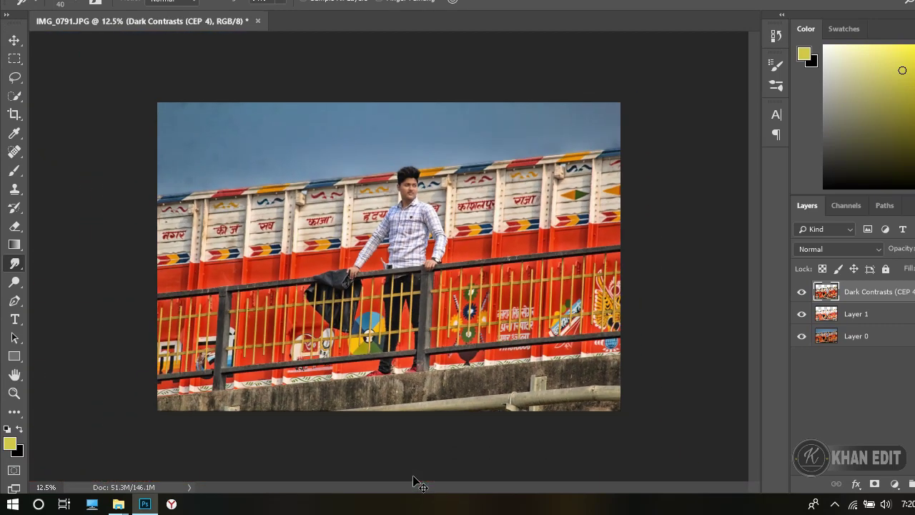
pyautogui.scroll(-1, 414, 476)
pyautogui.scroll(1, 413, 476)
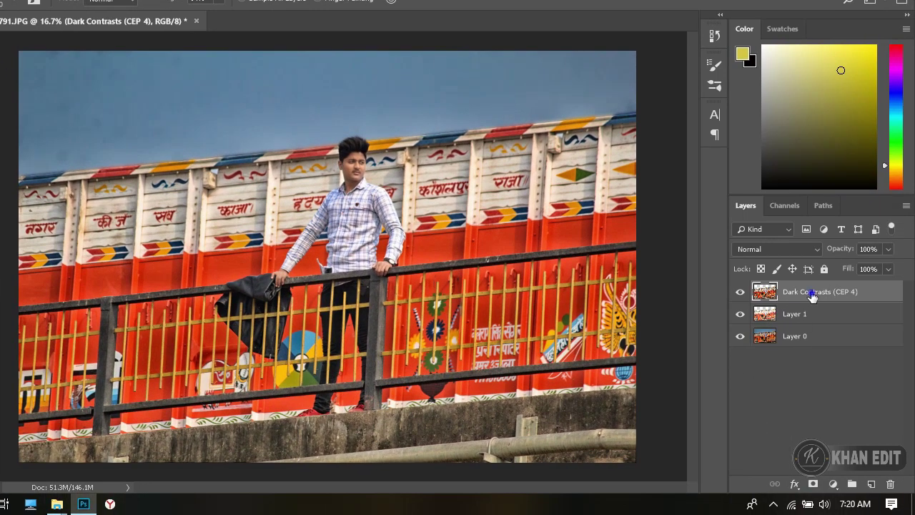
# Step: Merge Dark Contrasts (CEP 4) down into Layer 1, compare layers, and drag S.R (10) toward Layer 0
pyautogui.rightClick(813, 293)
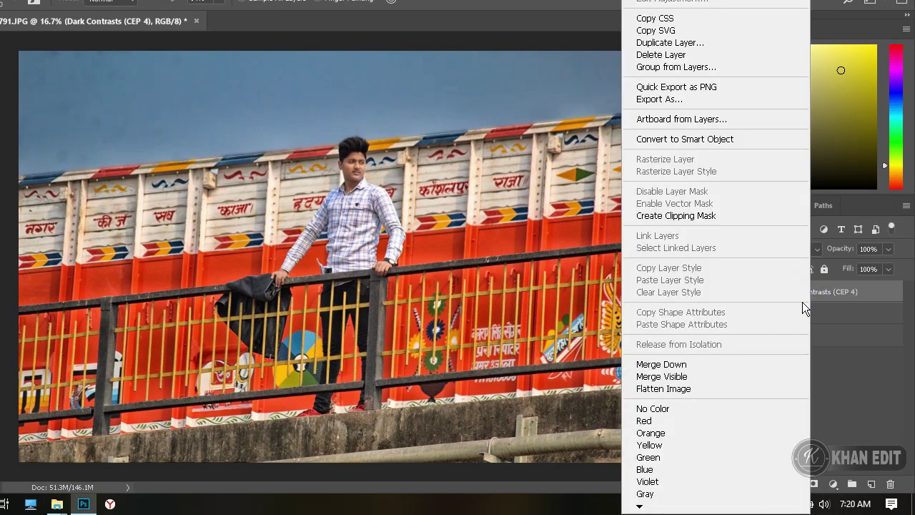
pyautogui.click(663, 366)
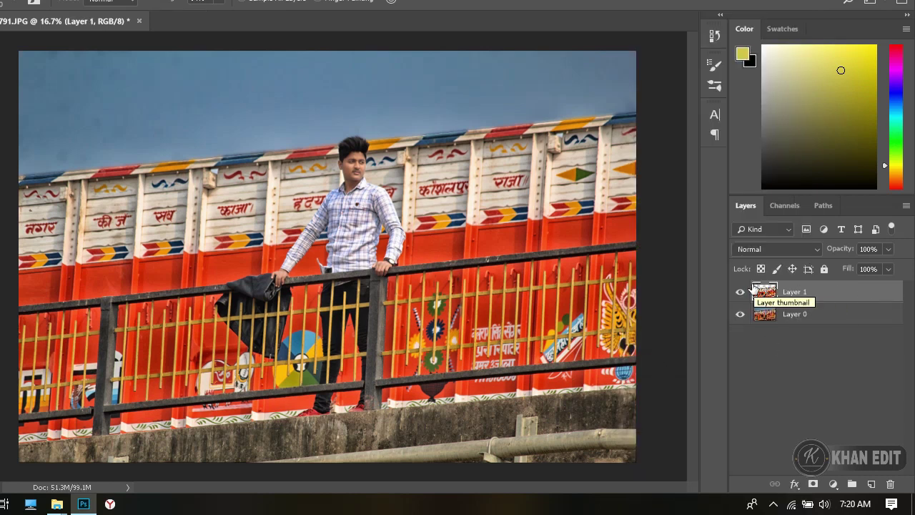
pyautogui.click(742, 314)
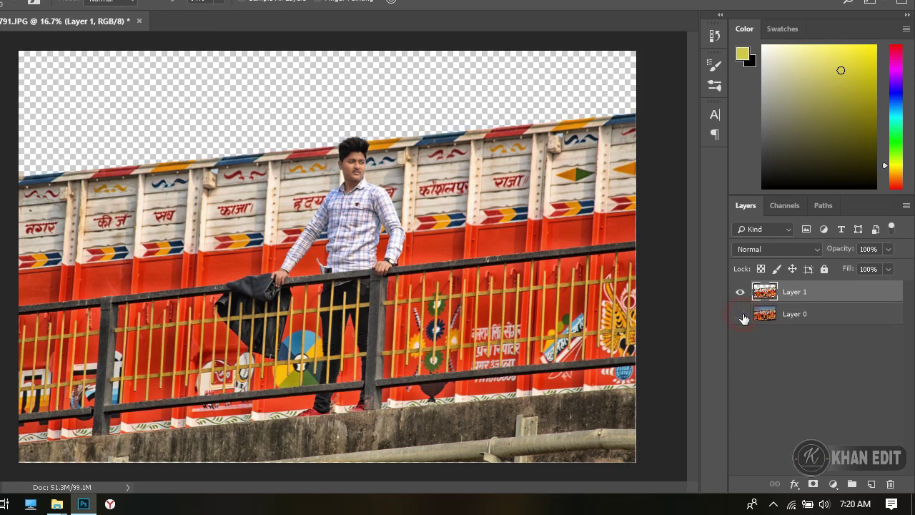
pyautogui.click(742, 315)
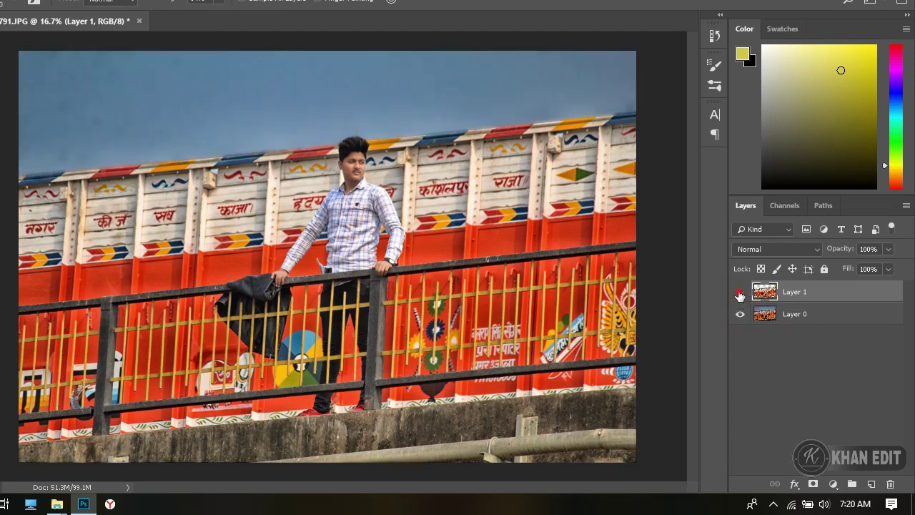
pyautogui.click(740, 293)
pyautogui.click(741, 294)
pyautogui.click(795, 315)
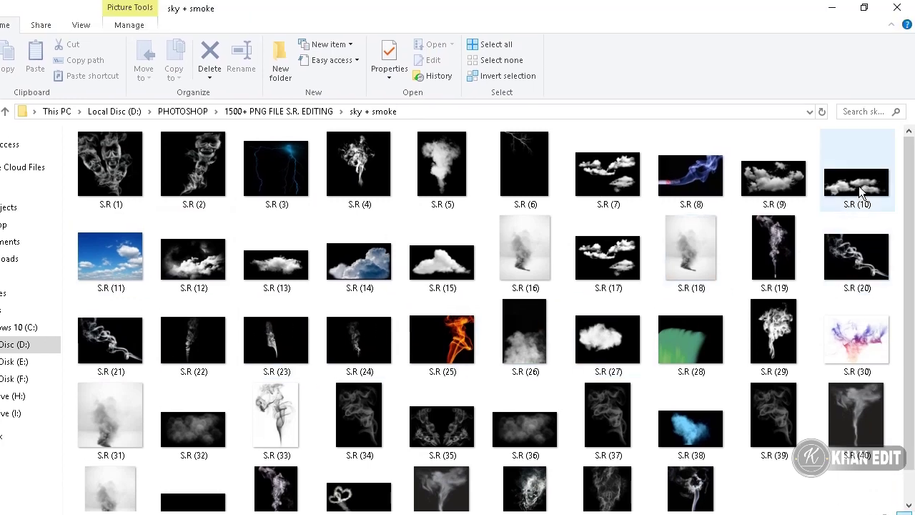
pyautogui.moveTo(861, 191); pyautogui.dragTo(221, 264)
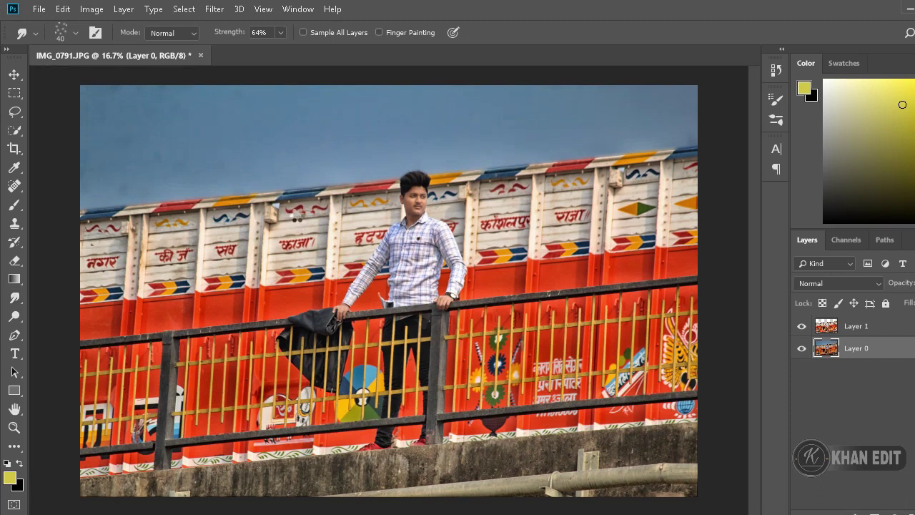
# Step: Place the S.R (10) clouds, enlarge them, blend with Screen, and position them upper-left
pyautogui.moveTo(297, 216); pyautogui.dragTo(297, 215)
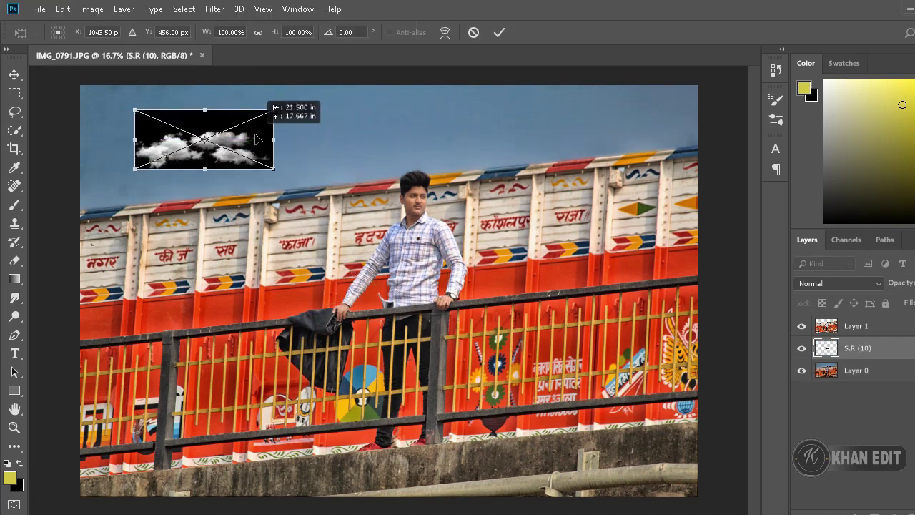
pyautogui.moveTo(274, 169); pyautogui.dragTo(325, 205)
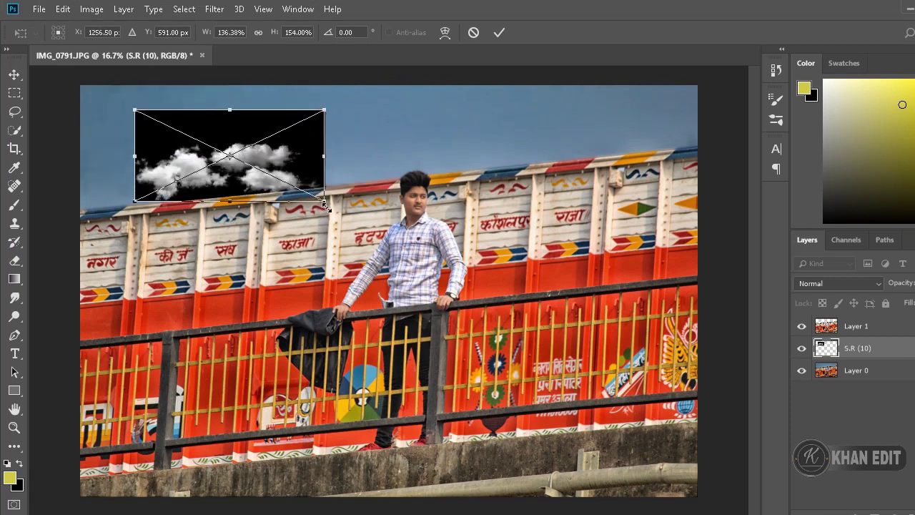
pyautogui.moveTo(322, 203); pyautogui.dragTo(357, 217)
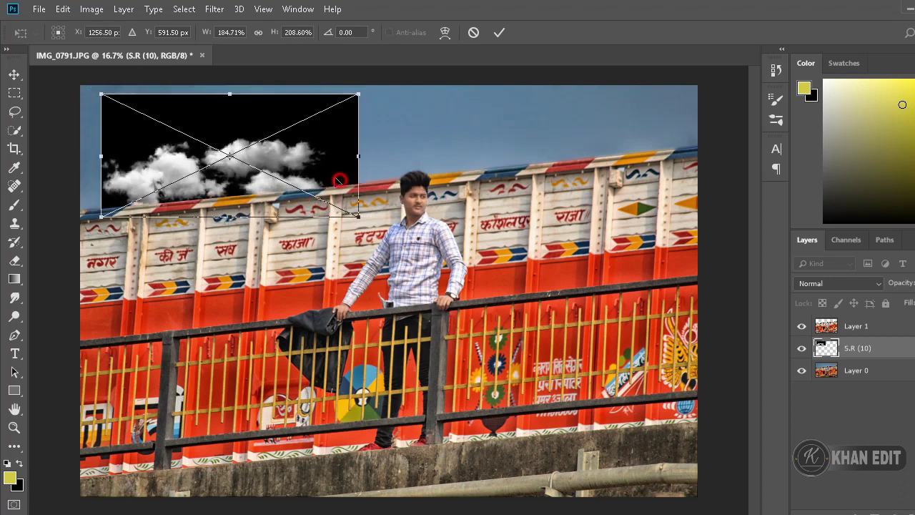
pyautogui.moveTo(340, 182); pyautogui.dragTo(328, 174)
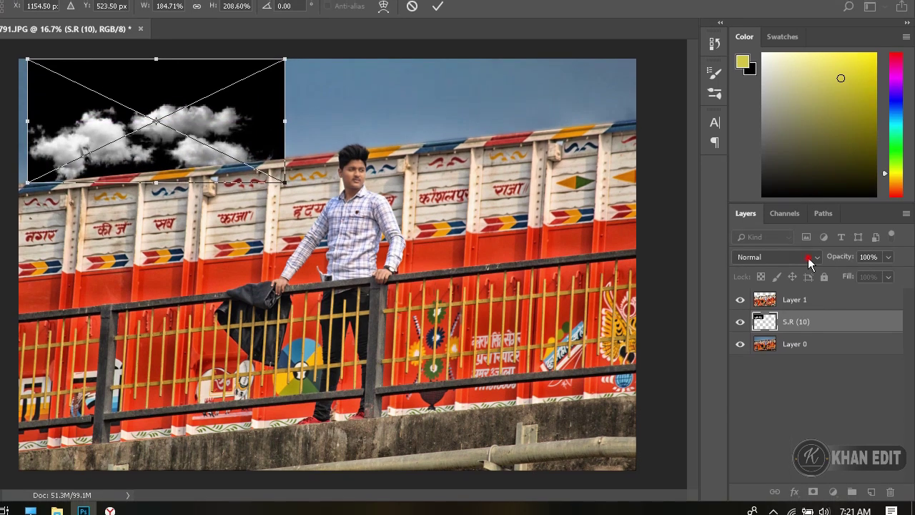
pyautogui.click(809, 262)
pyautogui.click(754, 114)
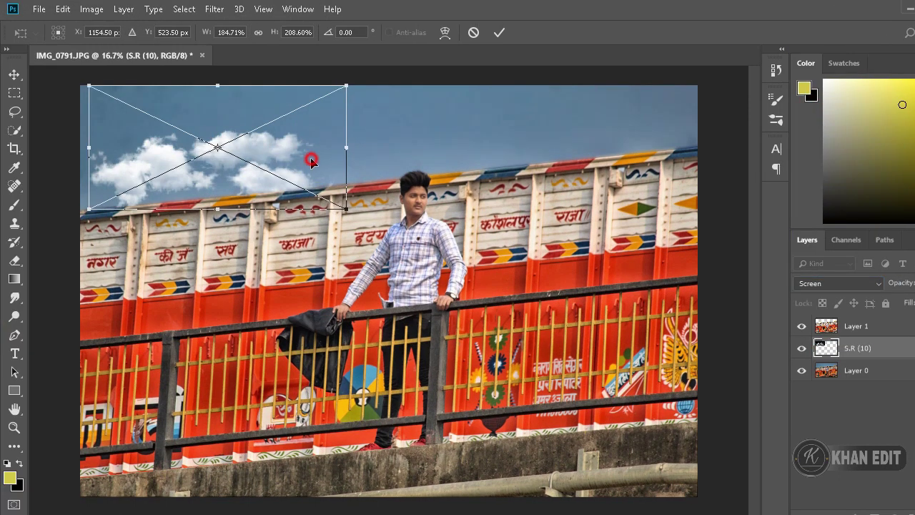
pyautogui.moveTo(311, 159)
pyautogui.mouseDown()
pyautogui.moveTo(301, 141)
pyautogui.moveTo(311, 142)
pyautogui.mouseUp()
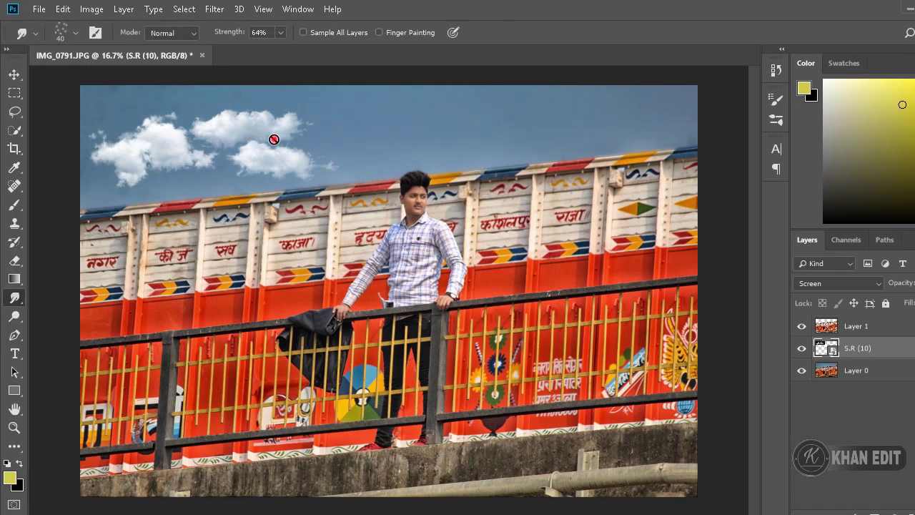
# Step: Rasterize the S.R (10) cloud layer and duplicate it with Ctrl+J
pyautogui.click(266, 133)
pyautogui.click(463, 218)
pyautogui.hotkey('ctrl', 'j')
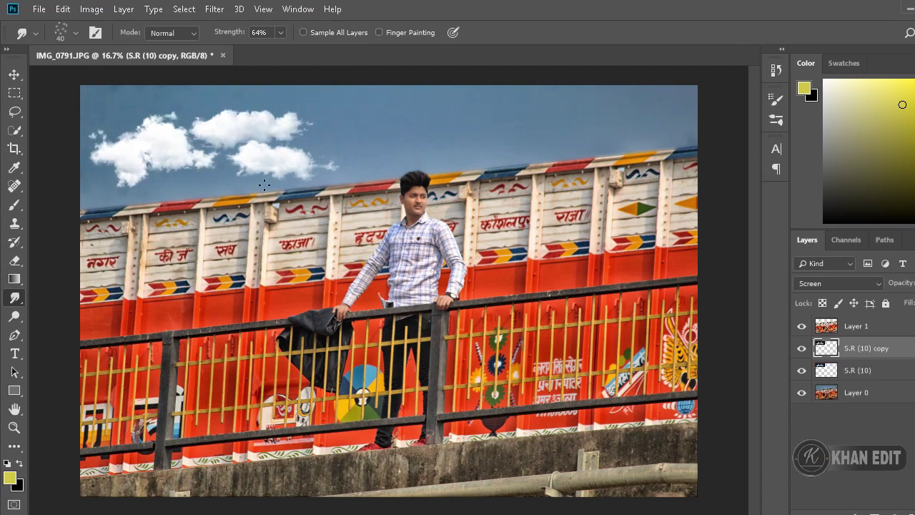
# Step: Move the copied clouds over the right-hand sky and toggle the copy's visibility to compare
pyautogui.click(15, 75)
pyautogui.moveTo(177, 150); pyautogui.dragTo(419, 155)
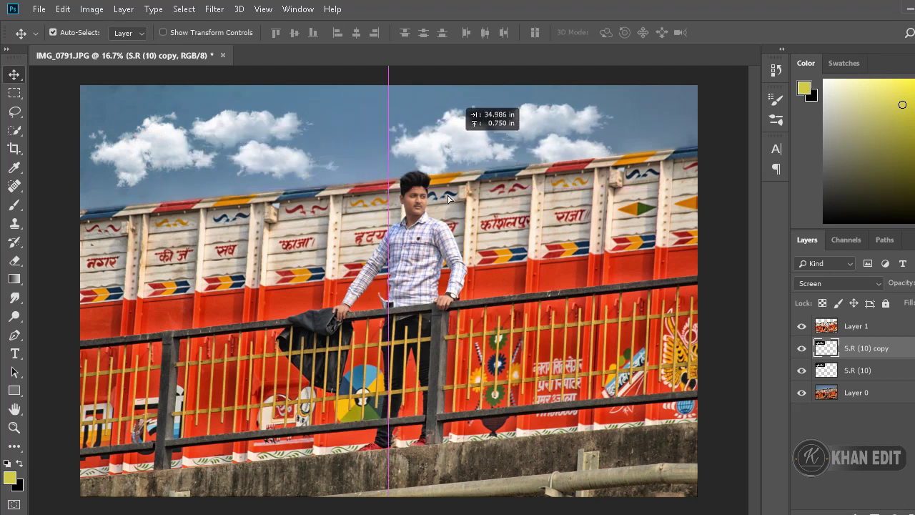
pyautogui.moveTo(419, 155); pyautogui.dragTo(510, 147)
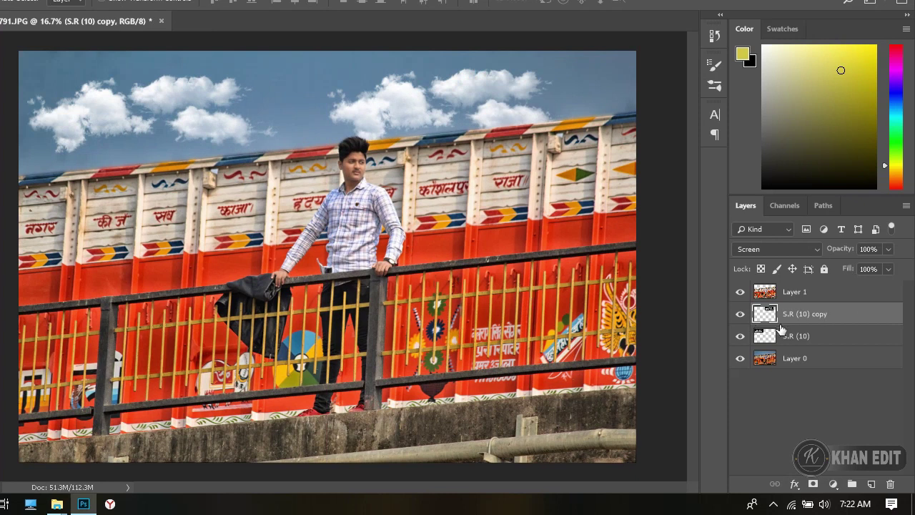
pyautogui.click(740, 314)
pyautogui.click(741, 314)
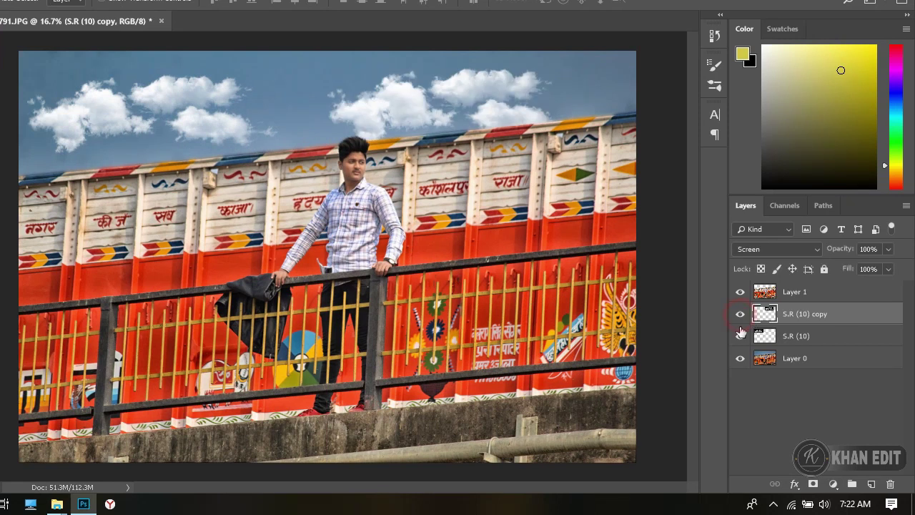
# Step: Merge the cloud copy down and fade the clouds to 79% opacity
pyautogui.rightClick(822, 322)
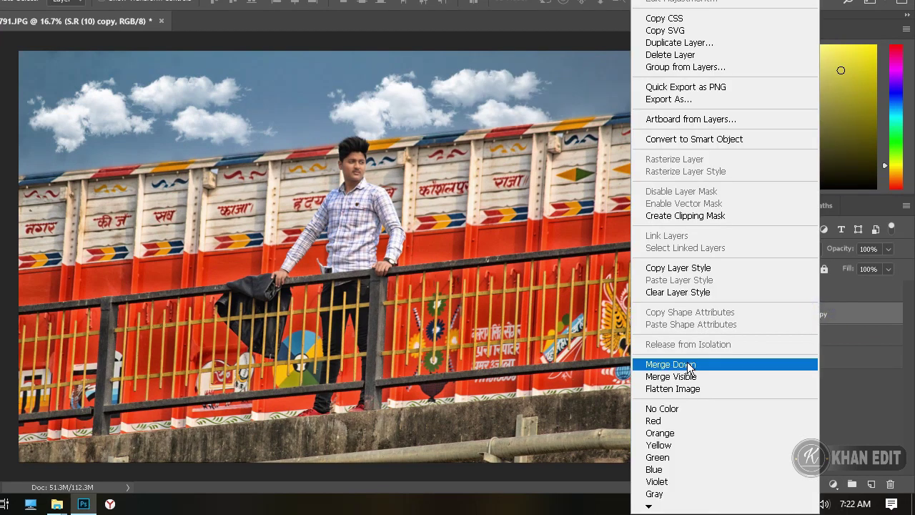
pyautogui.click(780, 363)
pyautogui.click(741, 314)
pyautogui.click(740, 314)
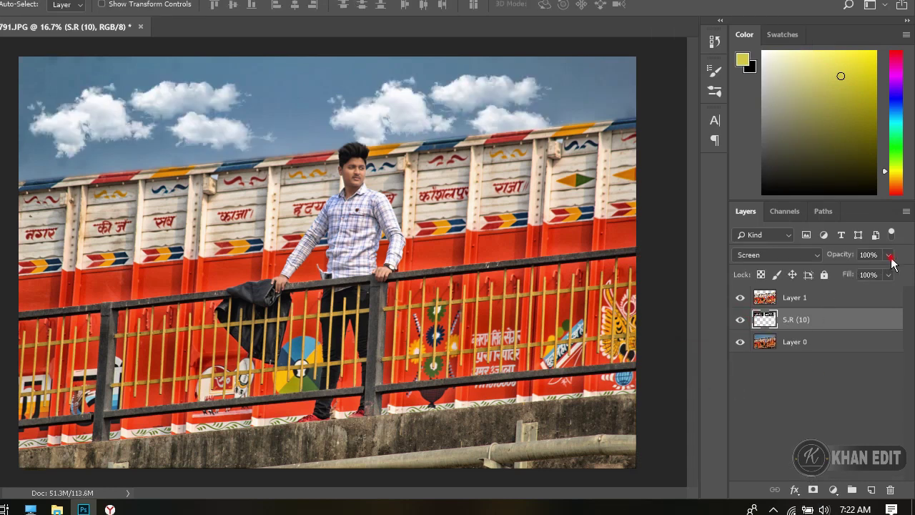
pyautogui.moveTo(888, 249); pyautogui.dragTo(877, 270)
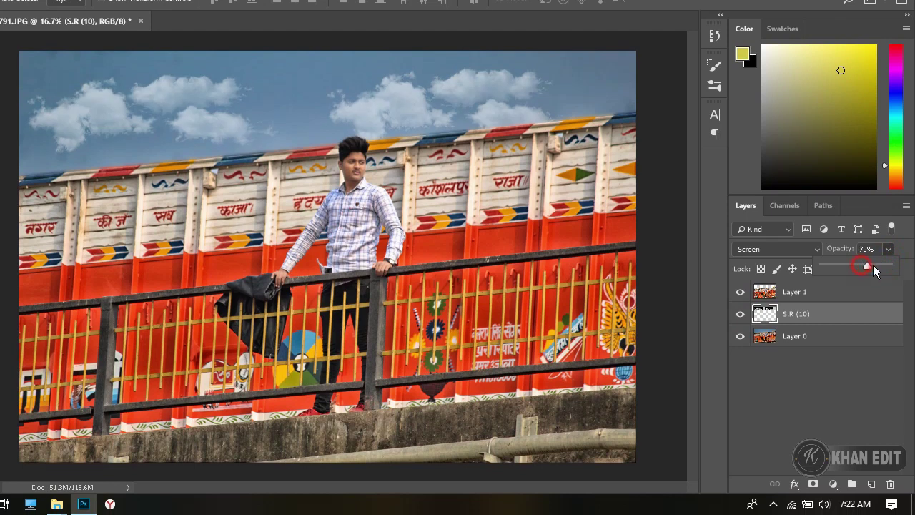
pyautogui.moveTo(861, 265); pyautogui.dragTo(875, 266)
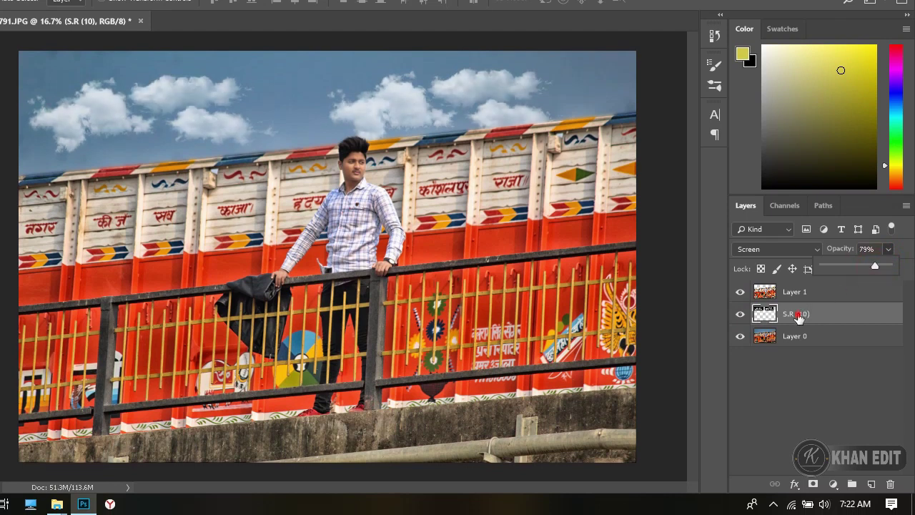
pyautogui.click(801, 313)
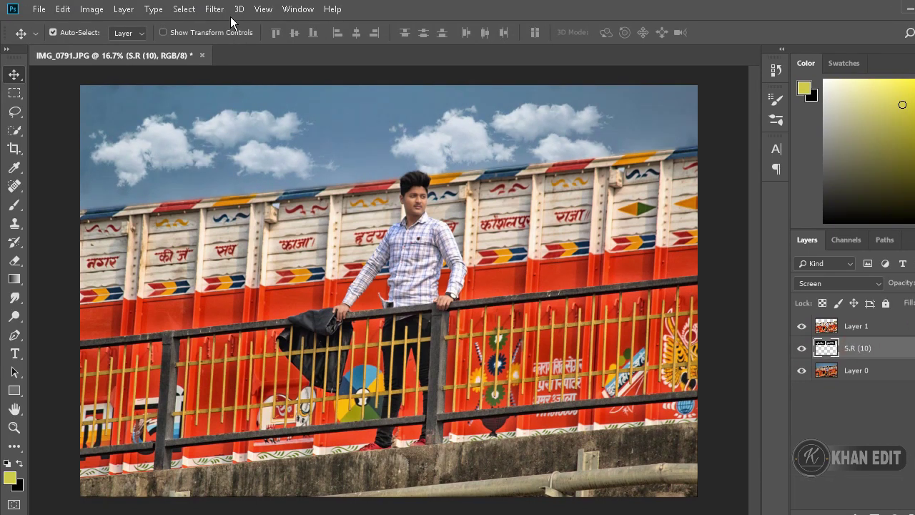
# Step: Blur the clouds with a 19.4-pixel Gaussian Blur, then merge all visible layers
pyautogui.click(214, 9)
pyautogui.moveTo(222, 171)
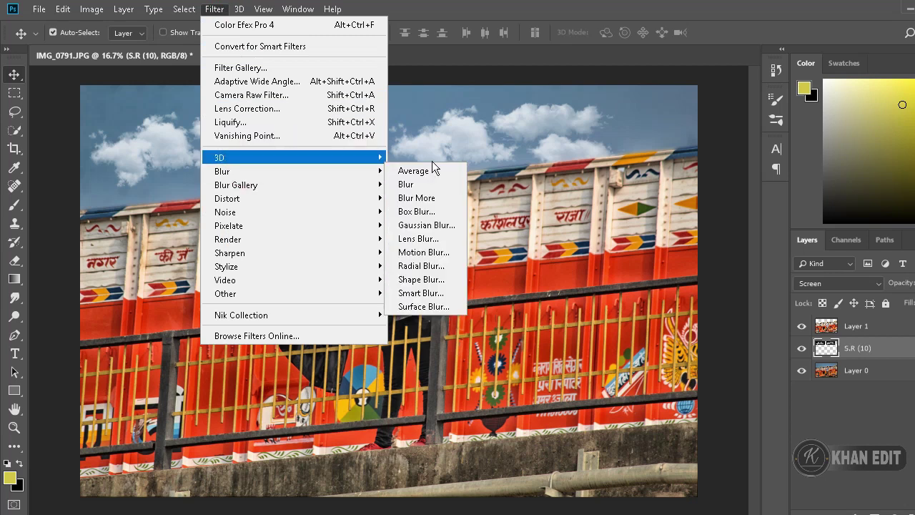
pyautogui.click(427, 225)
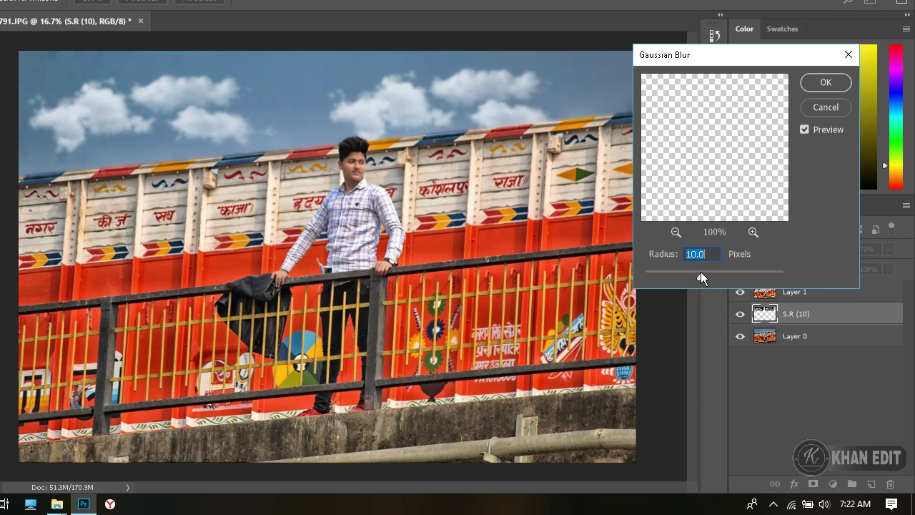
pyautogui.moveTo(701, 272); pyautogui.dragTo(706, 274)
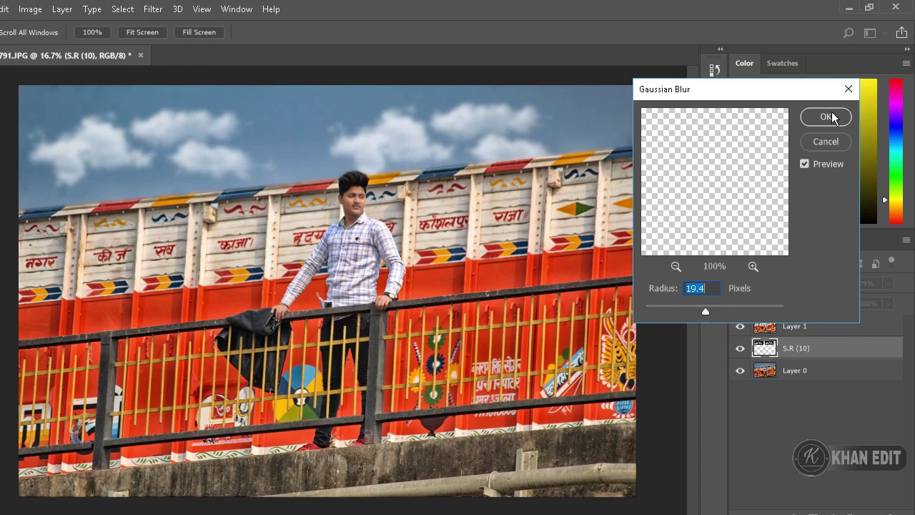
pyautogui.click(826, 83)
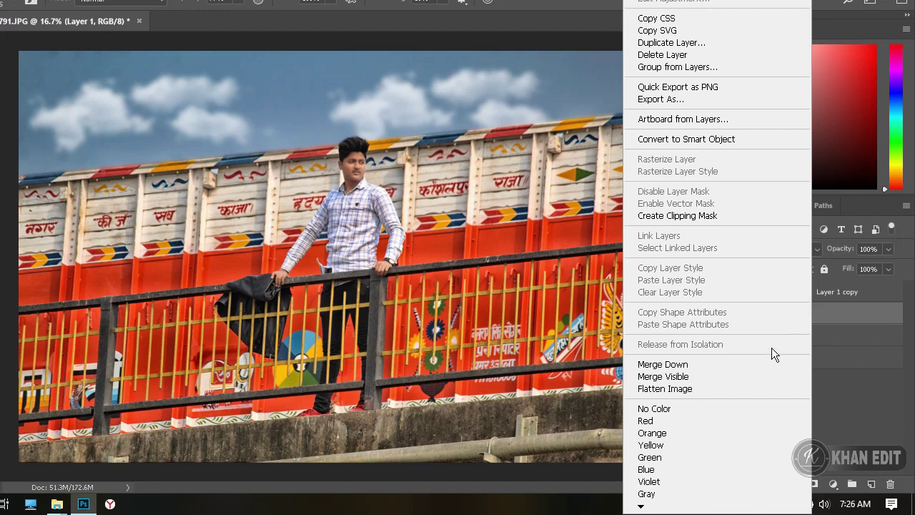
pyautogui.click(686, 376)
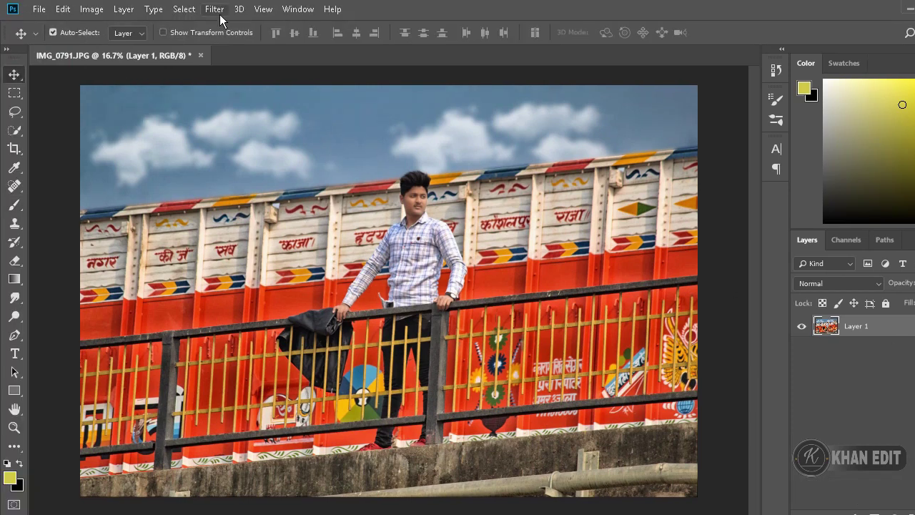
# Step: In Camera Raw, set Contrast +18, Blacks -8 and Clarity +8
pyautogui.click(215, 8)
pyautogui.click(241, 92)
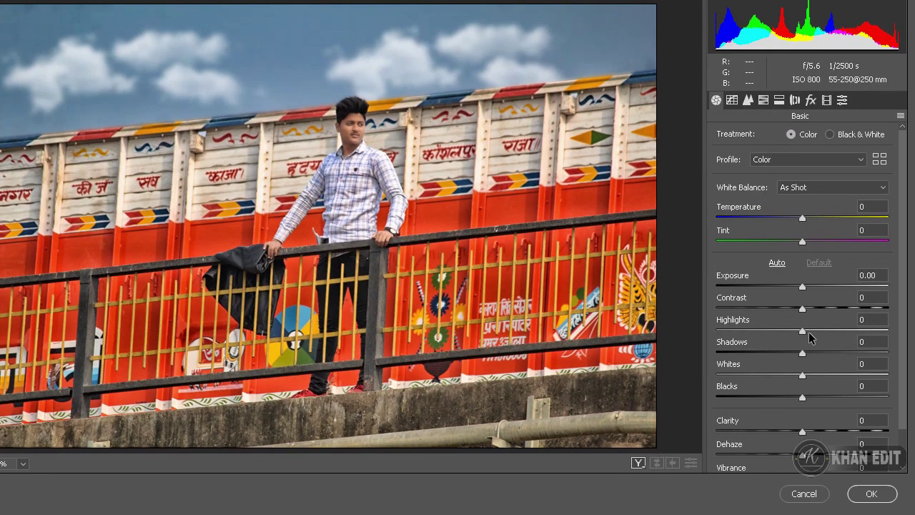
pyautogui.moveTo(804, 308); pyautogui.dragTo(819, 308)
pyautogui.moveTo(803, 397); pyautogui.dragTo(795, 397)
pyautogui.moveTo(803, 431); pyautogui.dragTo(809, 431)
# Step: Add a post-crop vignette of about -21 and apply the Camera Raw changes
pyautogui.scroll(-2, 827, 361)
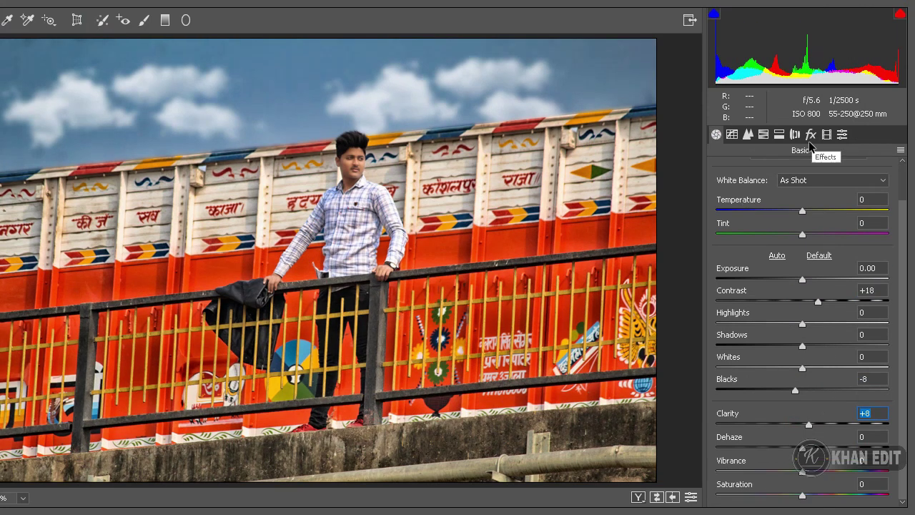
pyautogui.click(810, 100)
pyautogui.moveTo(806, 287); pyautogui.dragTo(788, 286)
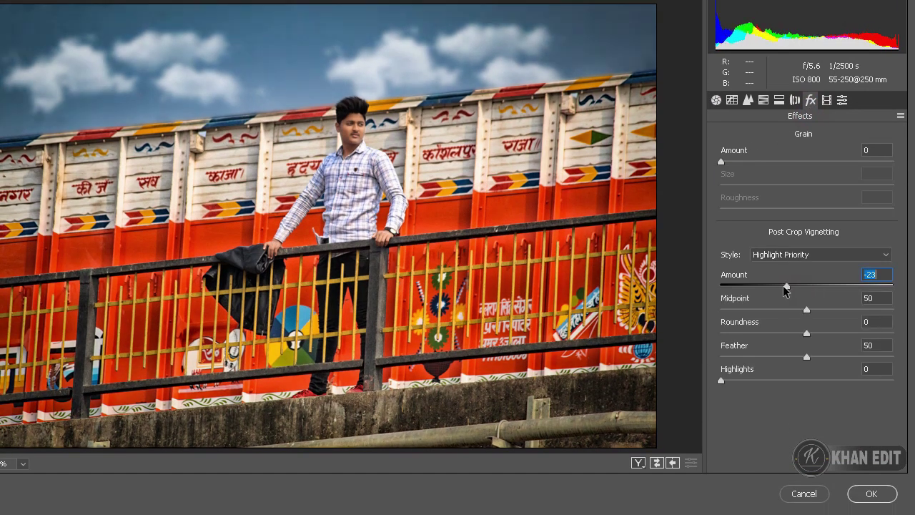
pyautogui.click(872, 493)
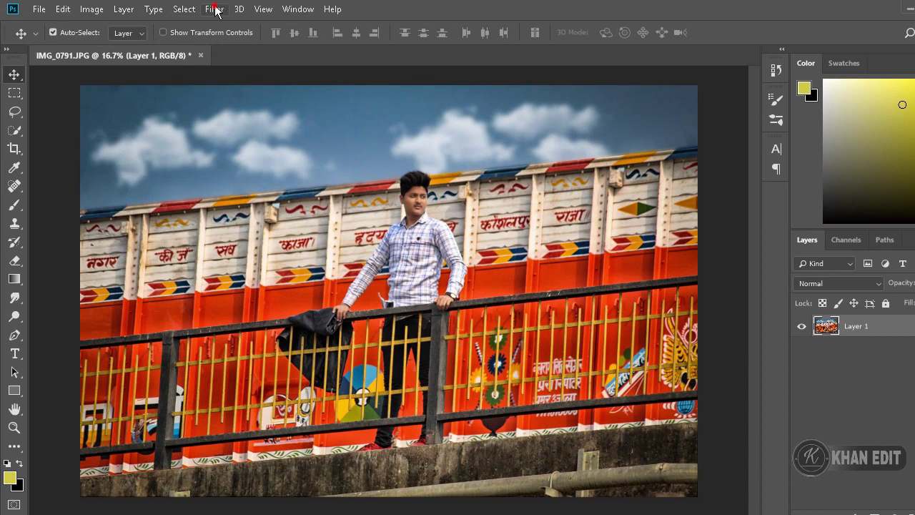
# Step: Lower the Reds luminance in Camera Raw's HSL panel to around -45 and apply it
pyautogui.click(214, 9)
pyautogui.click(248, 94)
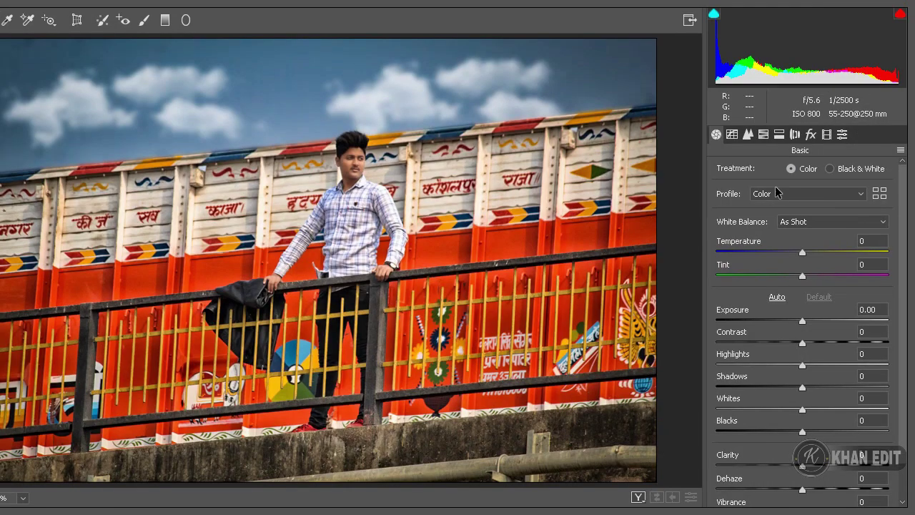
pyautogui.click(748, 134)
pyautogui.click(764, 134)
pyautogui.click(835, 172)
pyautogui.moveTo(807, 224)
pyautogui.mouseDown()
pyautogui.moveTo(769, 226)
pyautogui.moveTo(779, 230)
pyautogui.mouseUp()
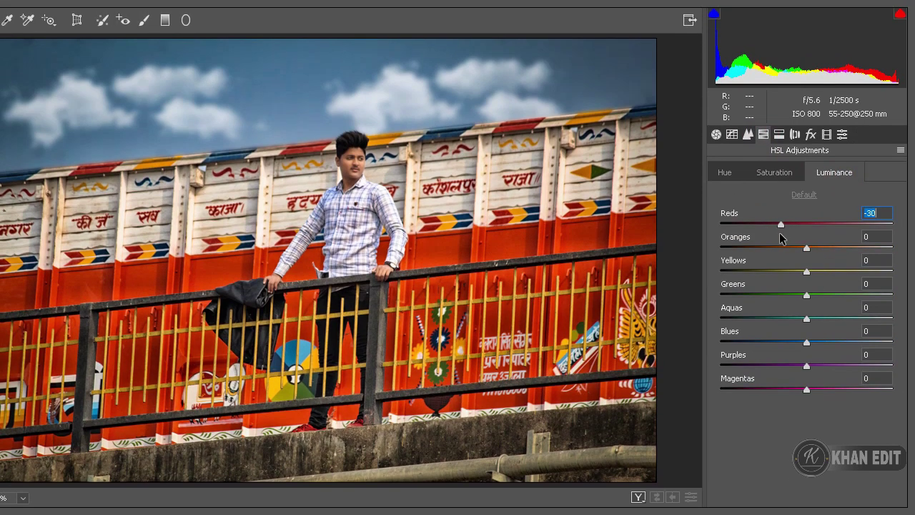
pyautogui.click(872, 494)
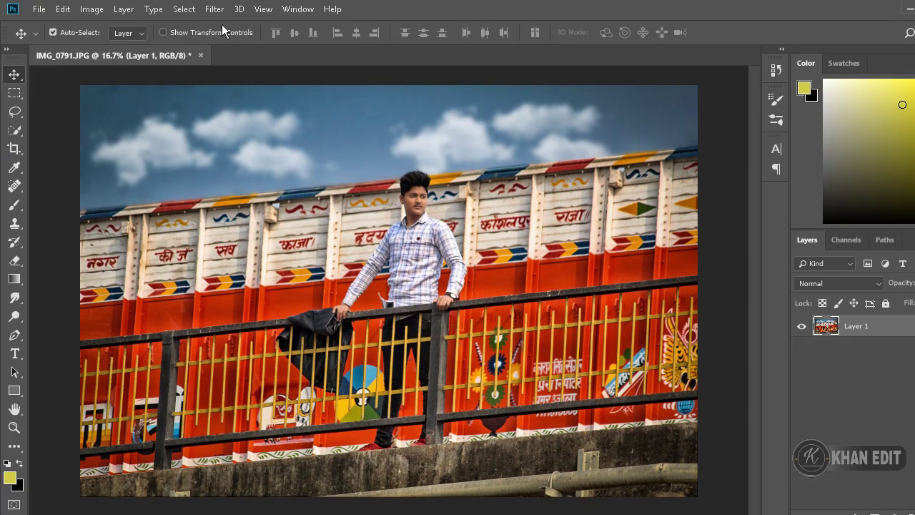
pyautogui.click(215, 10)
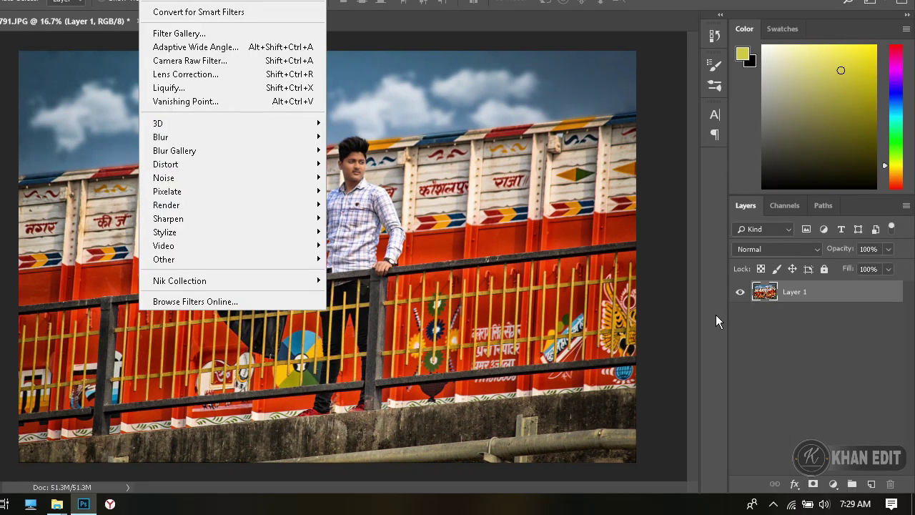
# Step: Duplicate Layer 1 and run GREYCstoration noise removal on the copy
pyautogui.click(830, 296)
pyautogui.moveTo(829, 296)
pyautogui.mouseDown()
pyautogui.moveTo(864, 363)
pyautogui.moveTo(871, 484)
pyautogui.mouseUp()
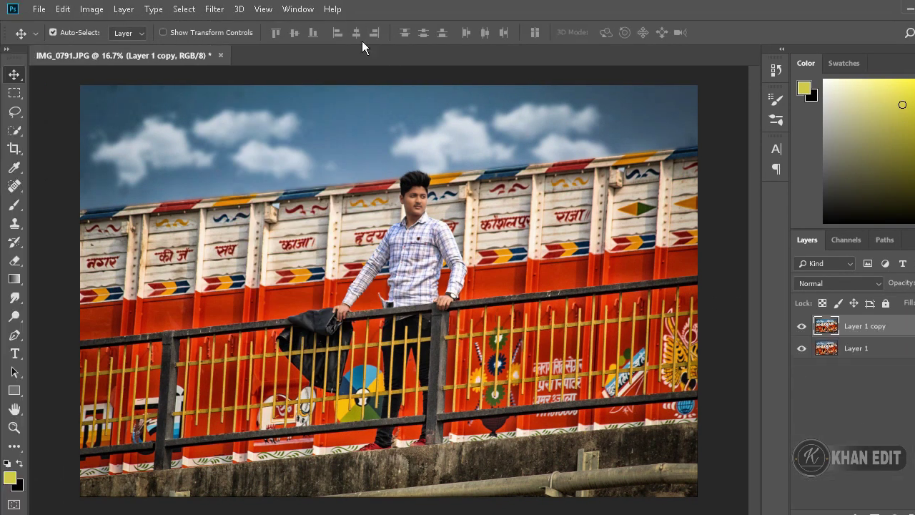
pyautogui.click(217, 10)
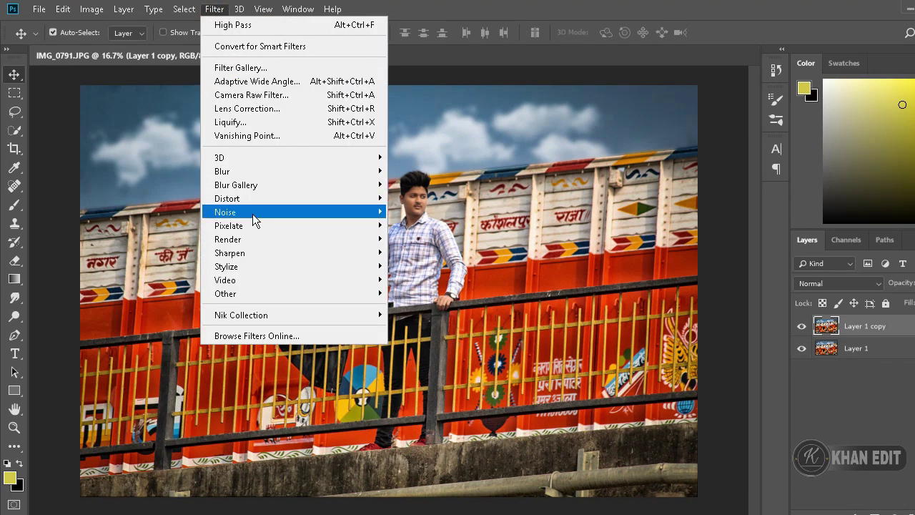
pyautogui.moveTo(217, 212)
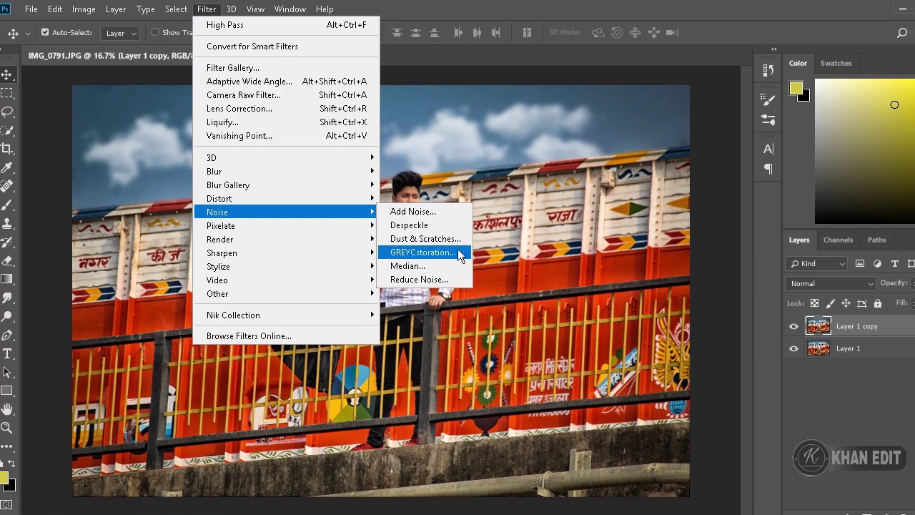
pyautogui.click(446, 252)
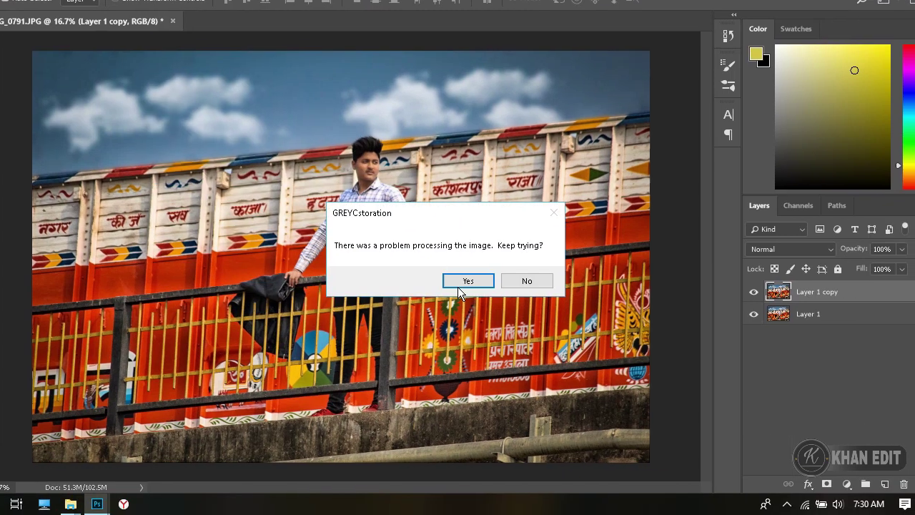
pyautogui.click(516, 315)
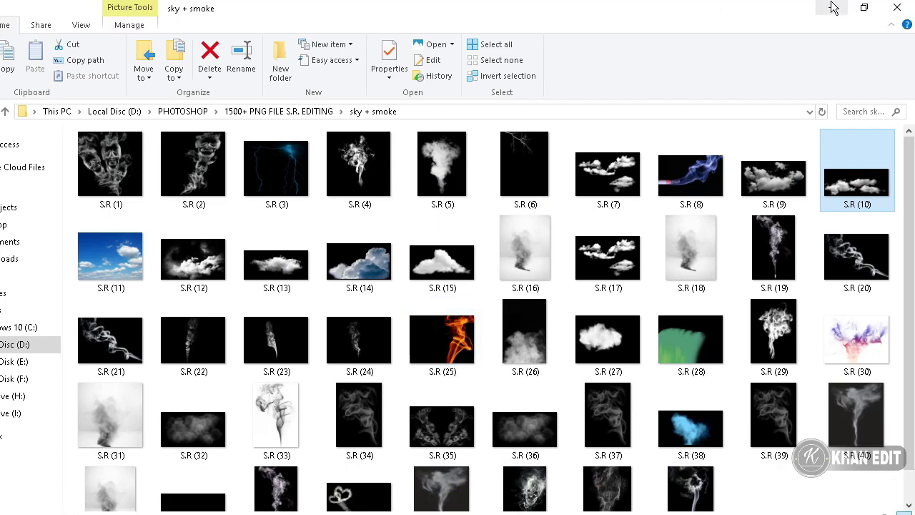
pyautogui.click(831, 7)
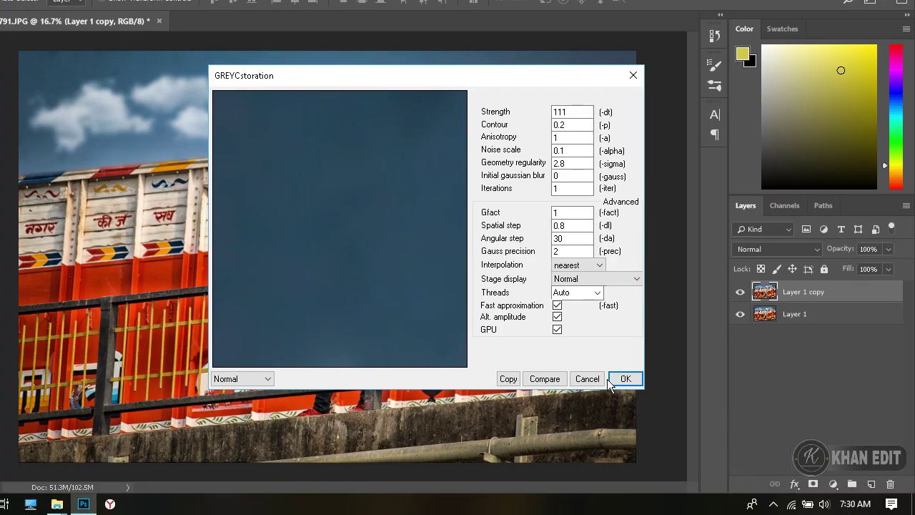
pyautogui.click(687, 413)
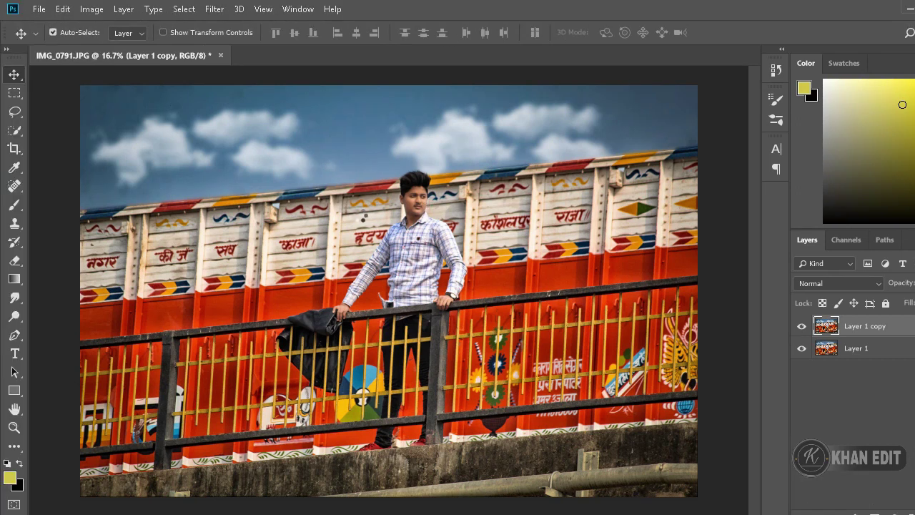
# Step: Zoom in to inspect detail and set the Layer 1 copy opacity to 78%
pyautogui.hotkey('ctrl', '+')
pyautogui.hotkey('ctrl', '+')
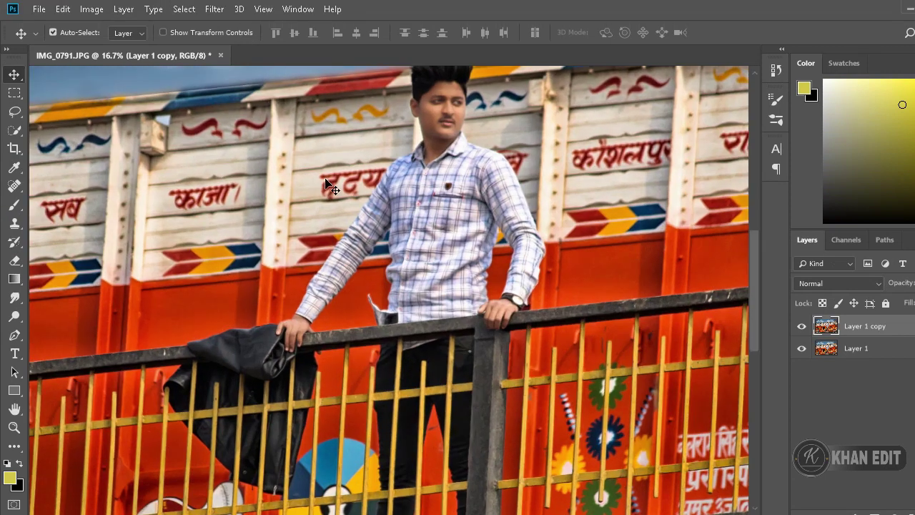
pyautogui.hotkey('ctrl', '+')
pyautogui.hotkey('ctrl', '+')
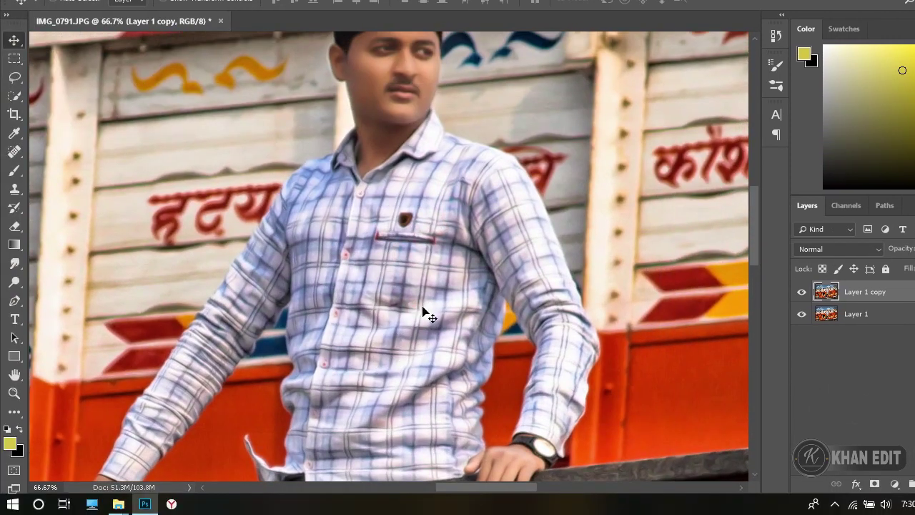
pyautogui.hotkey('ctrl', '-')
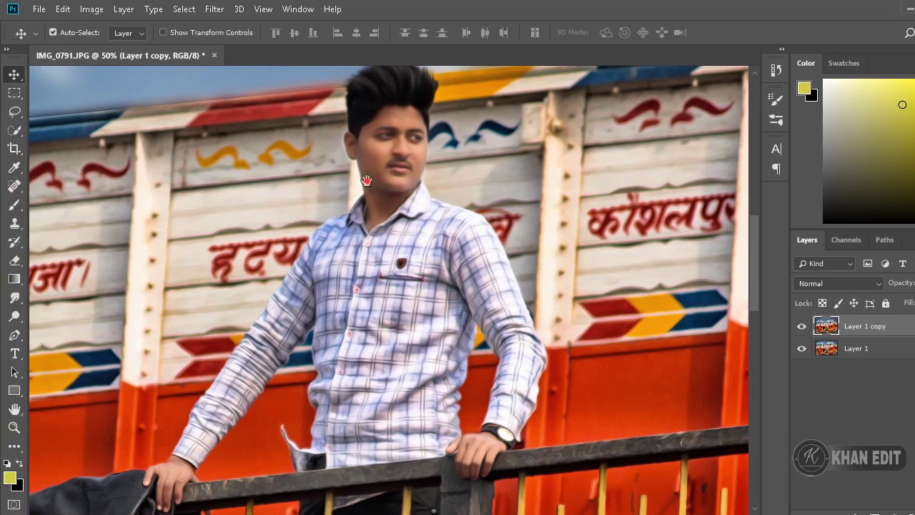
pyautogui.moveTo(366, 180); pyautogui.dragTo(364, 299)
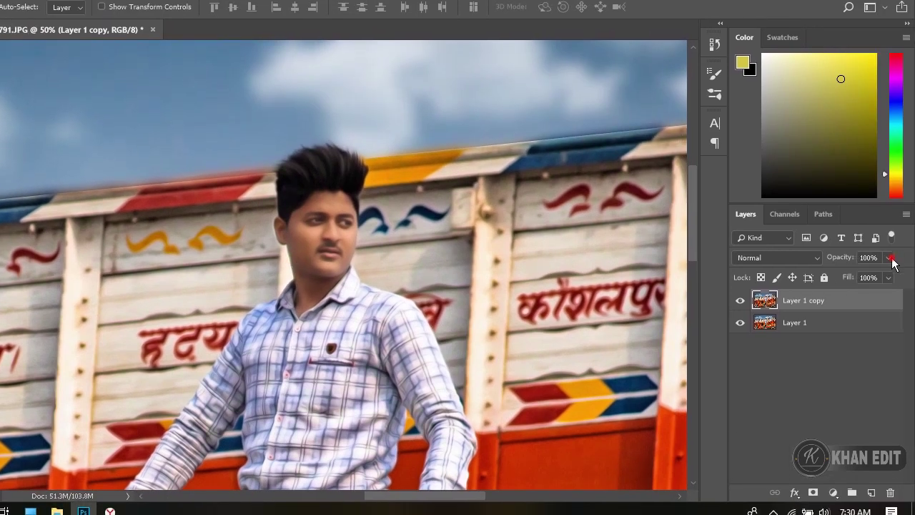
pyautogui.click(891, 258)
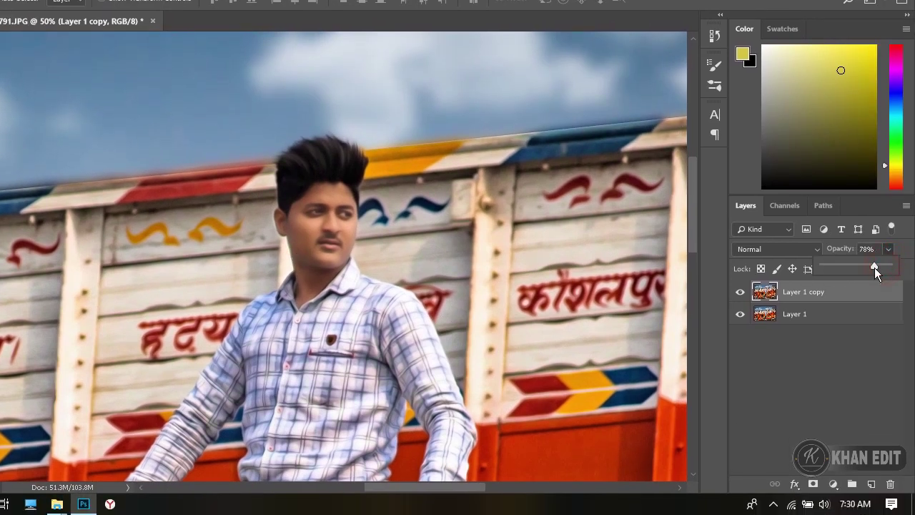
# Step: Merge the faded copy down into Layer 1
pyautogui.hotkey('ctrl', '-')
pyautogui.hotkey('ctrl', '-')
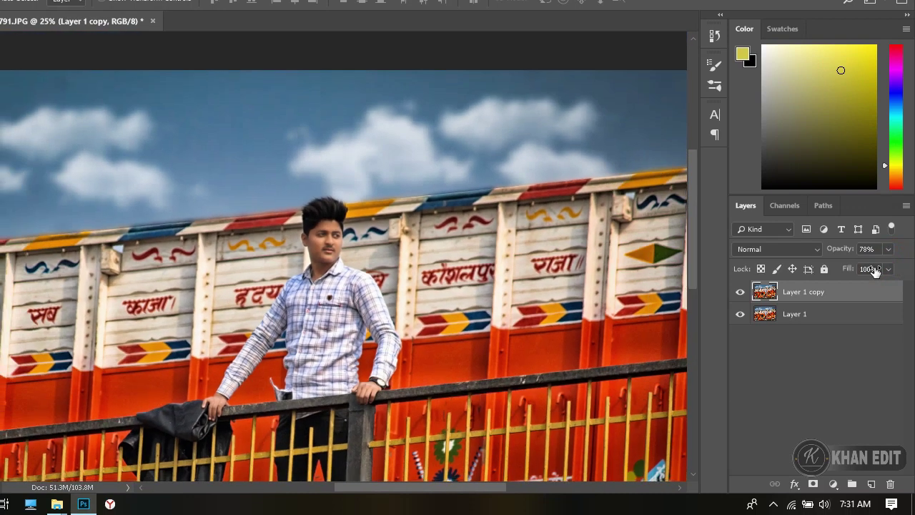
pyautogui.hotkey('ctrl', '-')
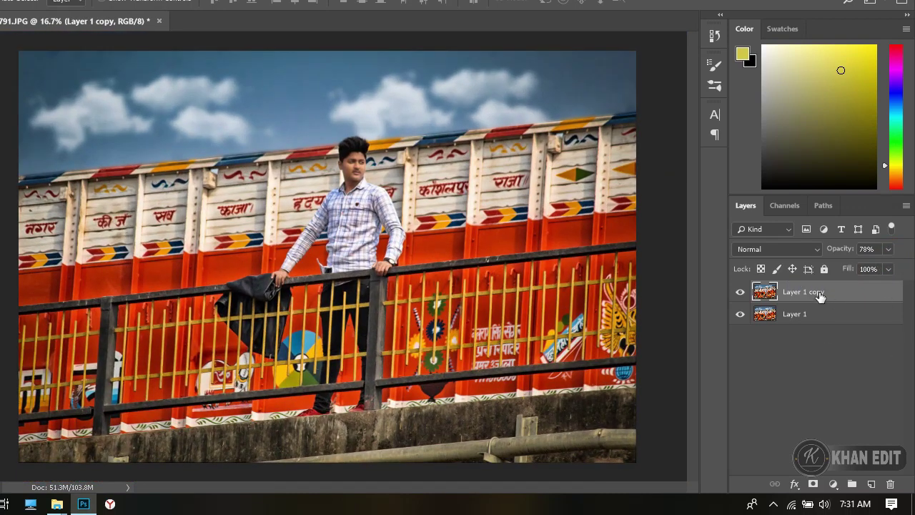
pyautogui.rightClick(822, 298)
pyautogui.click(671, 371)
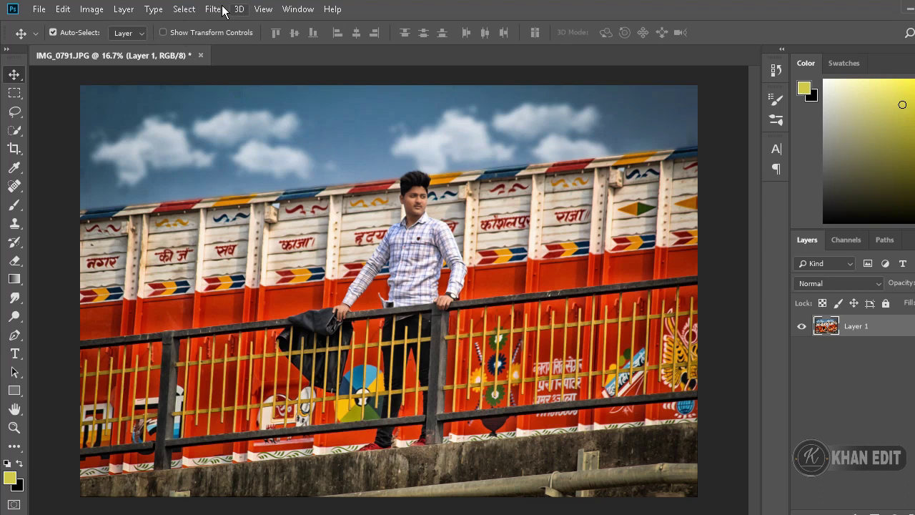
# Step: Raise the Blues saturation to +68 in Camera Raw to deepen the sky
pyautogui.click(214, 9)
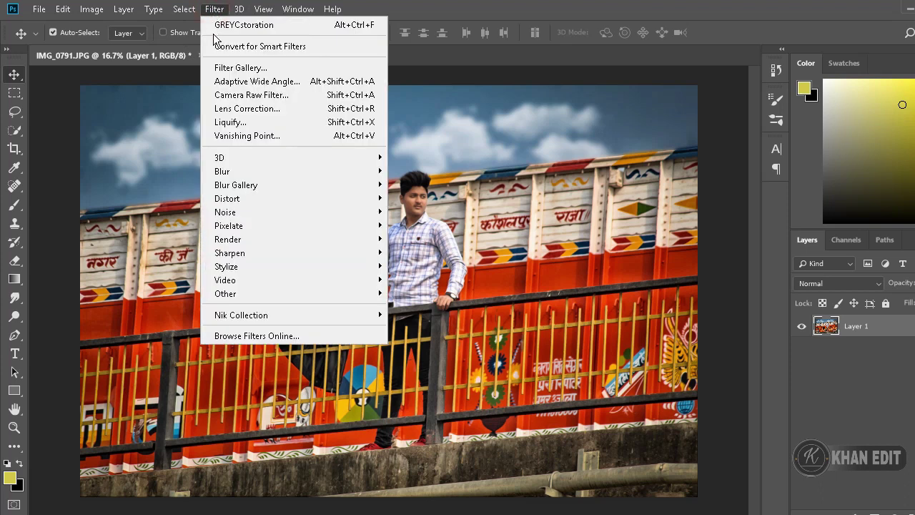
pyautogui.click(230, 92)
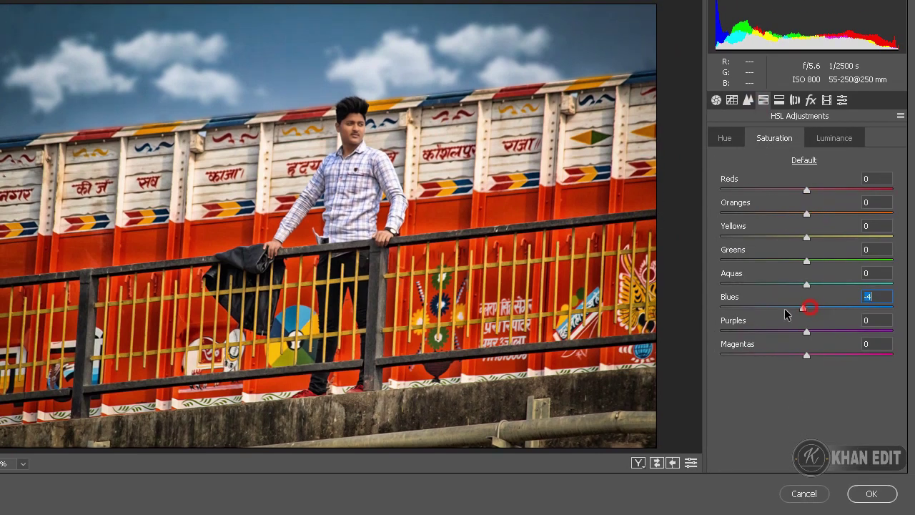
pyautogui.moveTo(810, 308)
pyautogui.mouseDown()
pyautogui.moveTo(764, 317)
pyautogui.moveTo(872, 304)
pyautogui.moveTo(866, 310)
pyautogui.mouseUp()
pyautogui.click(872, 493)
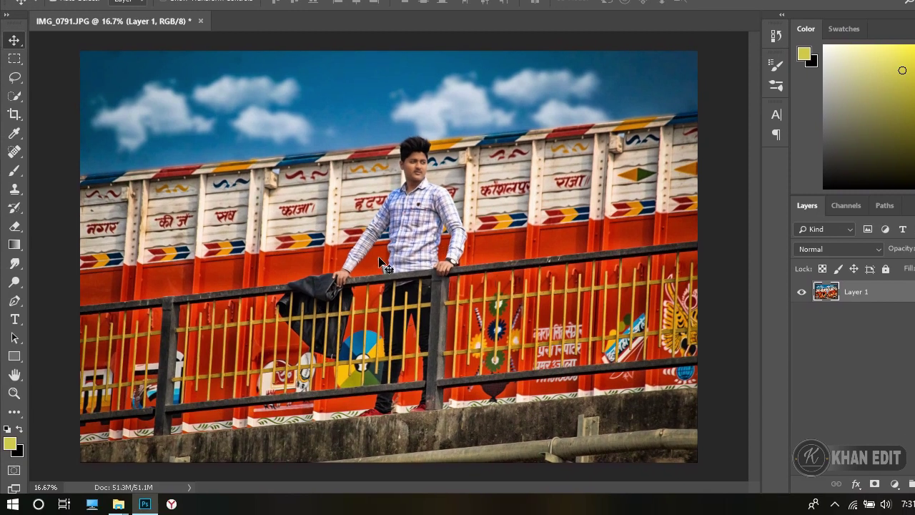
pyautogui.moveTo(119, 505)
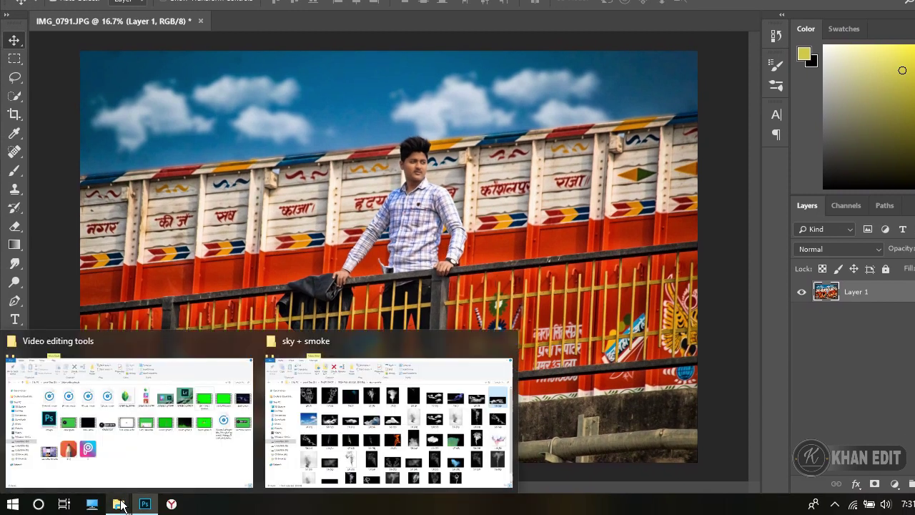
# Step: Drag S.R (126).png from the Extra added folder toward Photoshop
pyautogui.click(317, 421)
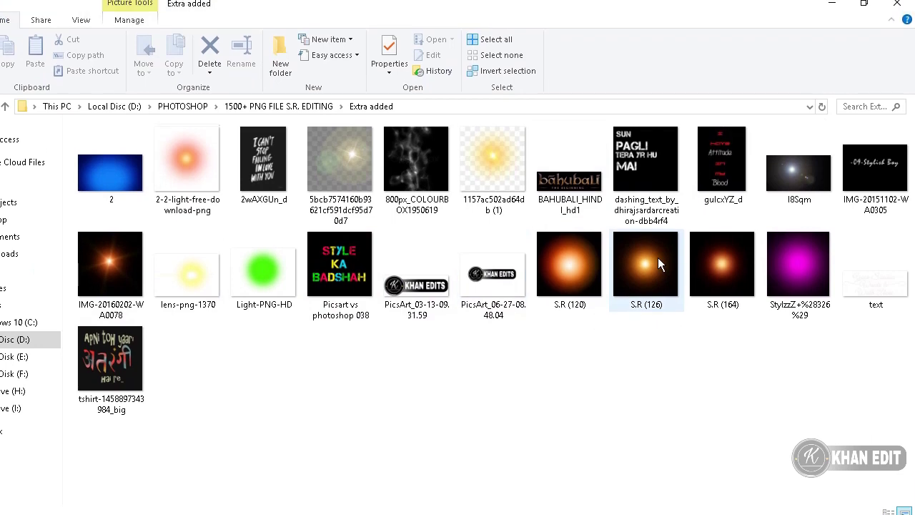
pyautogui.moveTo(659, 260)
pyautogui.mouseDown()
pyautogui.moveTo(320, 391)
pyautogui.moveTo(174, 472)
pyautogui.mouseUp()
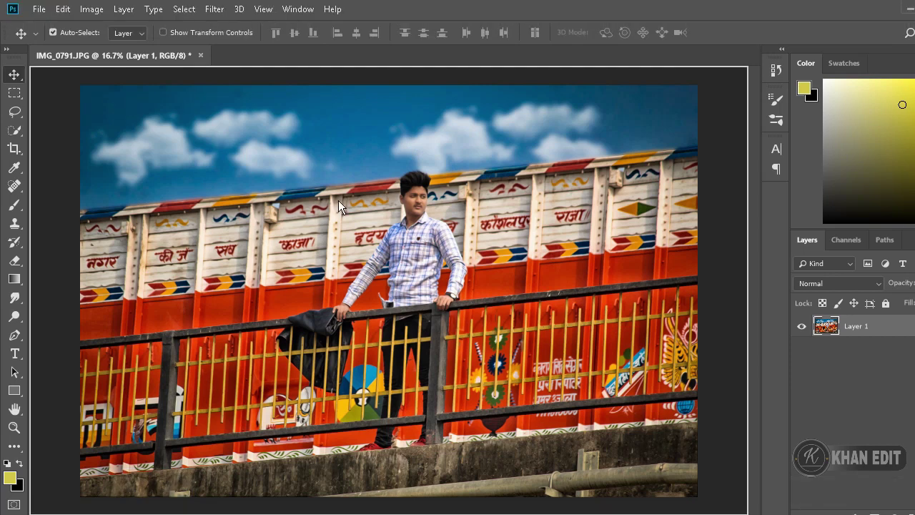
# Step: Place the S.R (126) flare in the sky, enlarge it to about 405%, and set Screen blending
pyautogui.moveTo(156, 505); pyautogui.dragTo(339, 202)
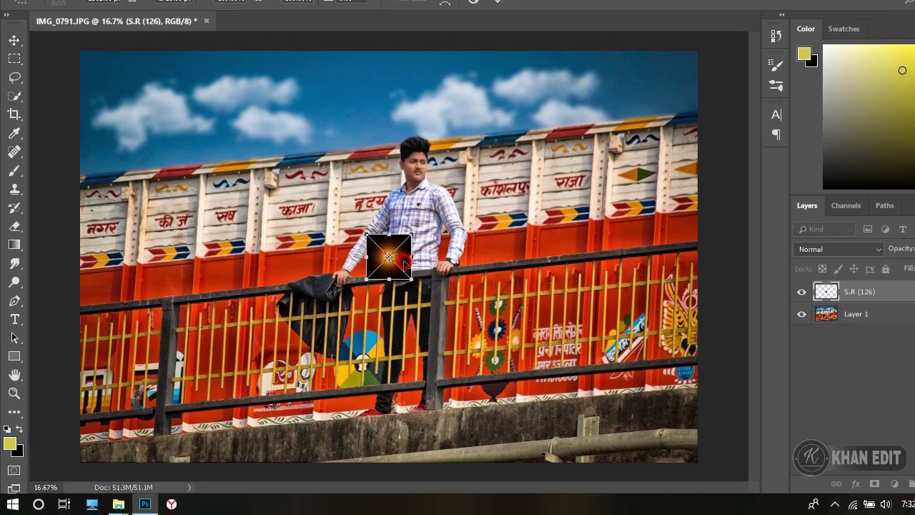
pyautogui.moveTo(399, 264); pyautogui.dragTo(295, 168)
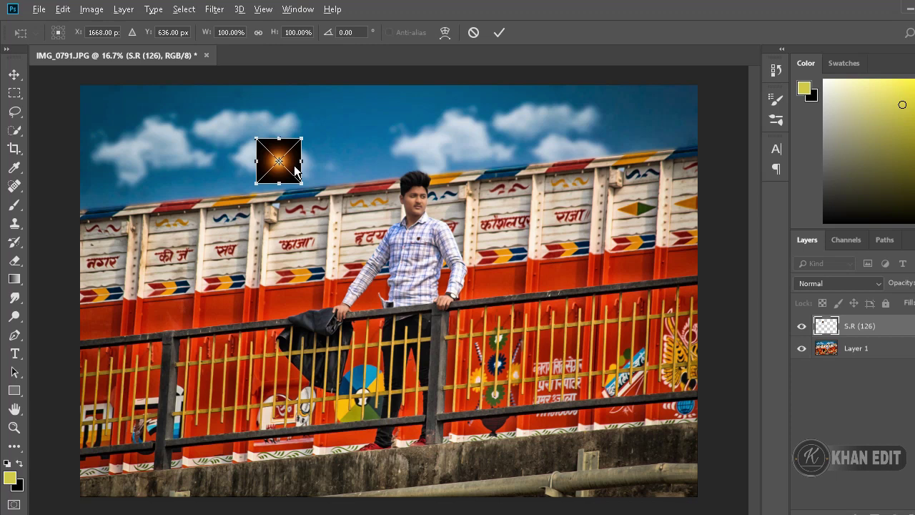
pyautogui.moveTo(304, 185); pyautogui.dragTo(441, 323)
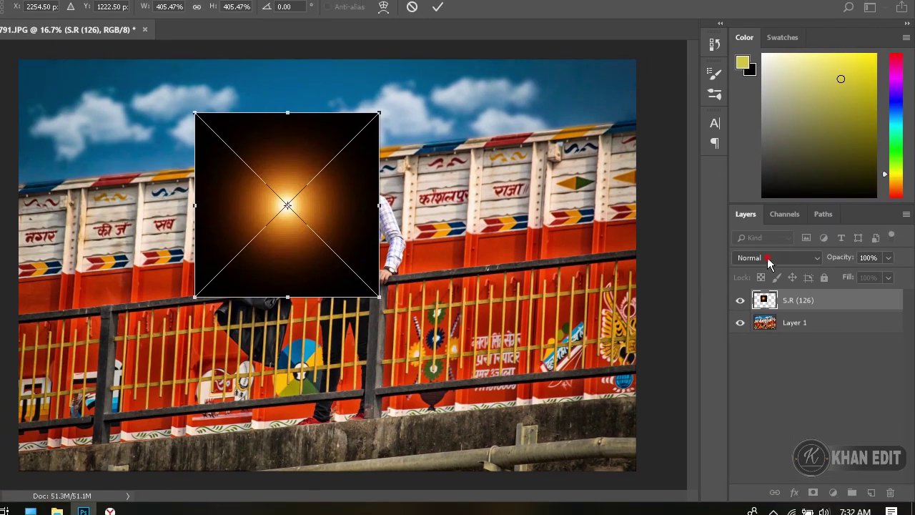
pyautogui.click(772, 284)
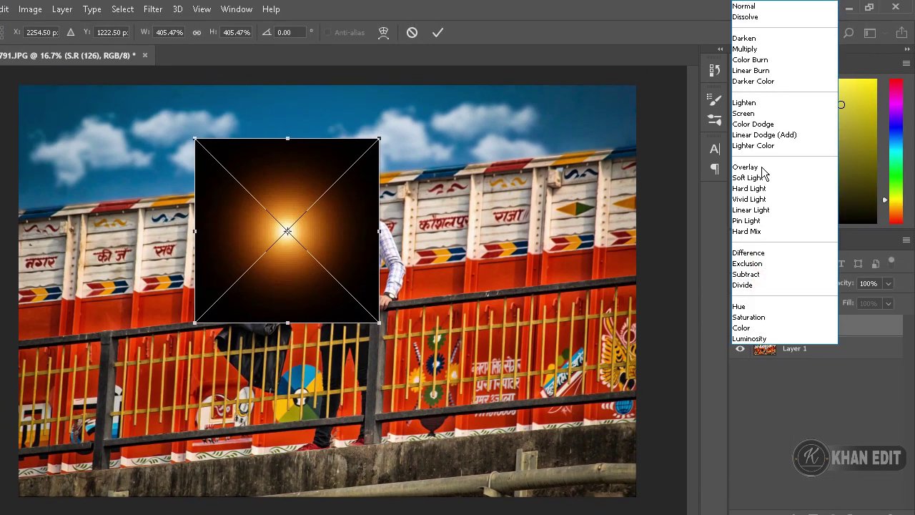
pyautogui.click(756, 115)
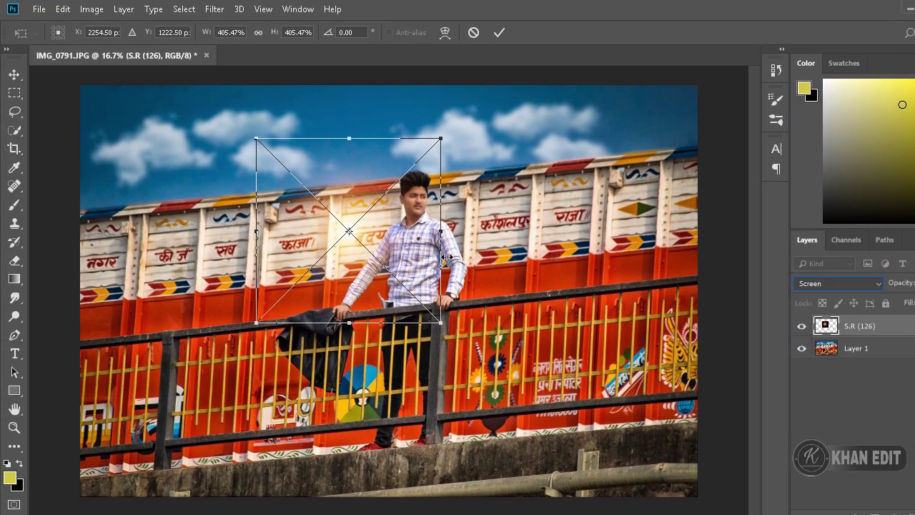
# Step: Move the flare to the top-left corner, scale it to about 756%, and commit
pyautogui.moveTo(422, 257); pyautogui.dragTo(148, 114)
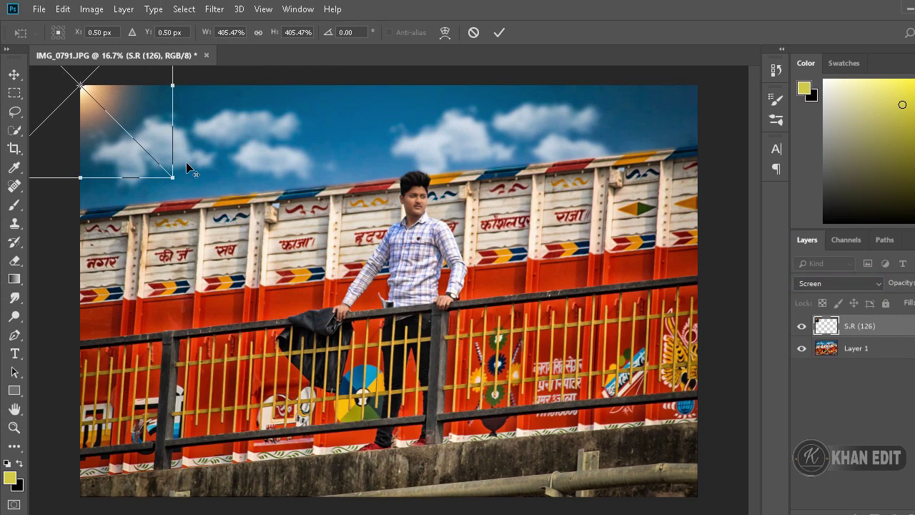
pyautogui.click(175, 185)
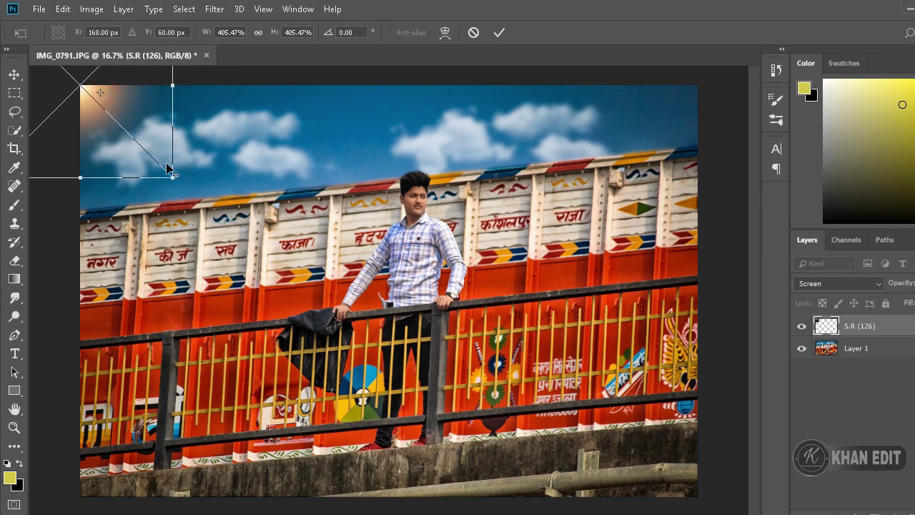
pyautogui.moveTo(174, 174); pyautogui.dragTo(236, 250)
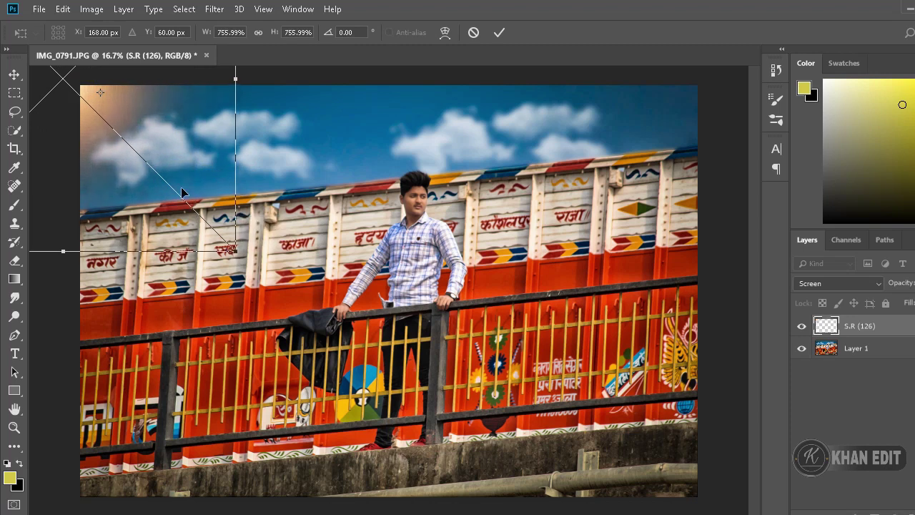
pyautogui.moveTo(186, 164); pyautogui.dragTo(184, 185)
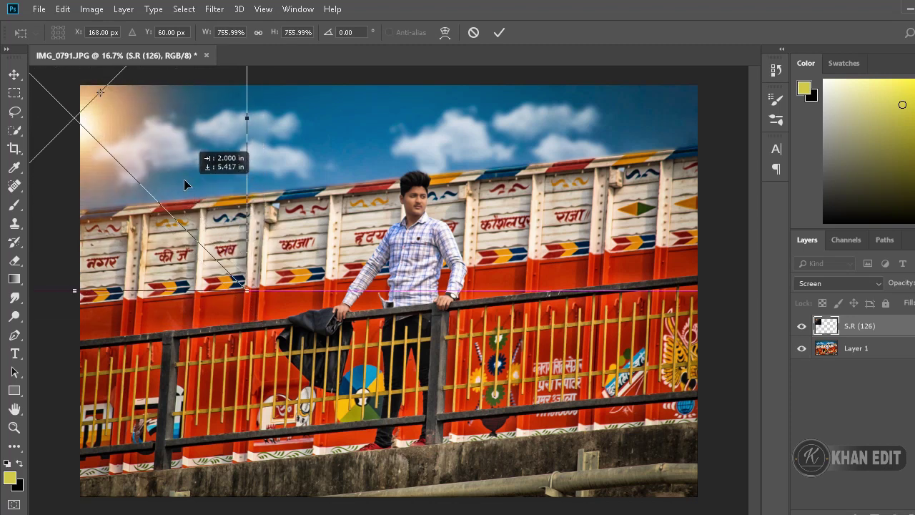
pyautogui.press('Return')
pyautogui.hotkey('ctrl', '-')
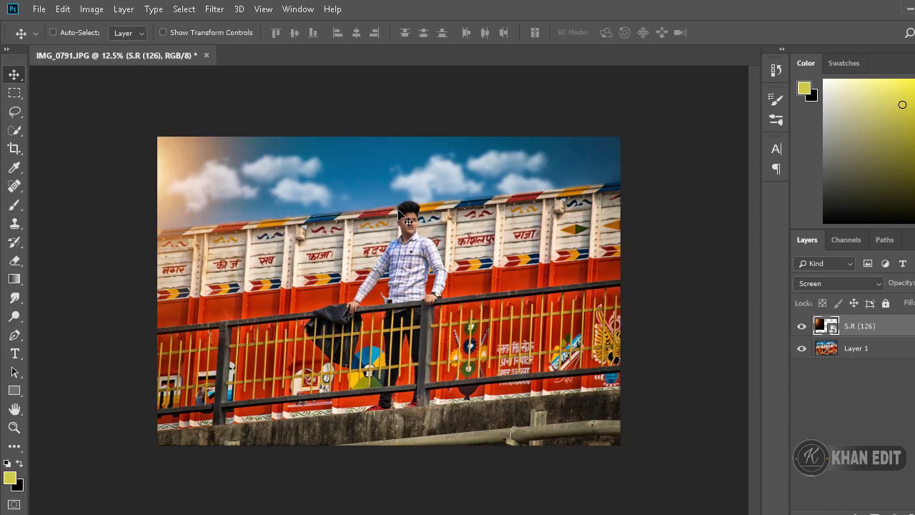
# Step: Reduce the flare layer's opacity to 88%
pyautogui.hotkey('ctrl', '+')
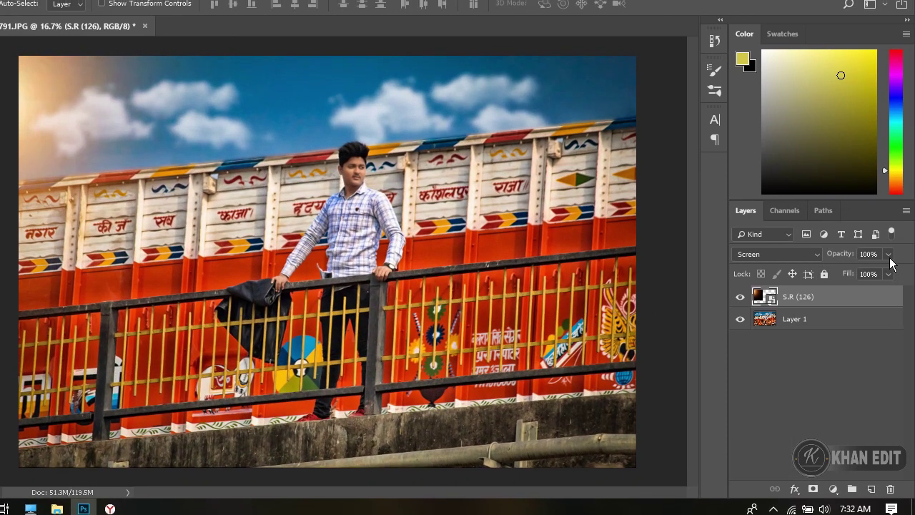
pyautogui.click(889, 268)
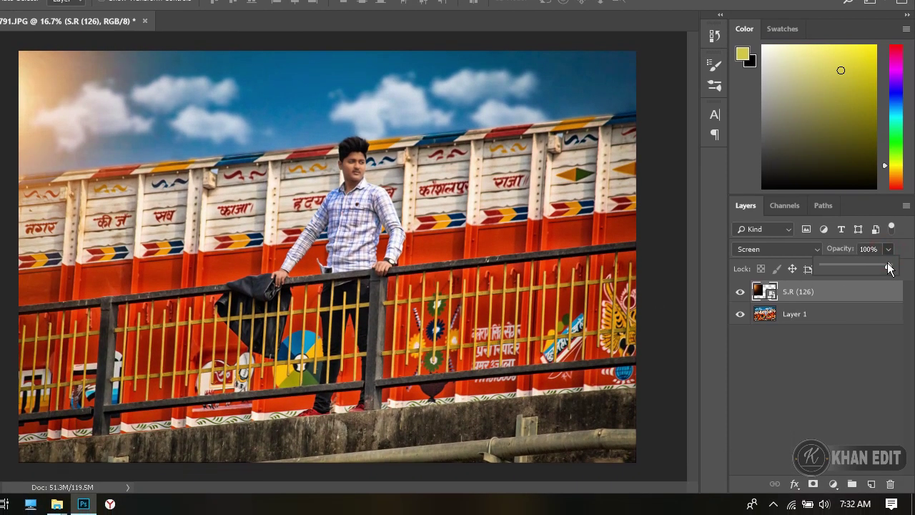
pyautogui.moveTo(888, 267); pyautogui.dragTo(883, 265)
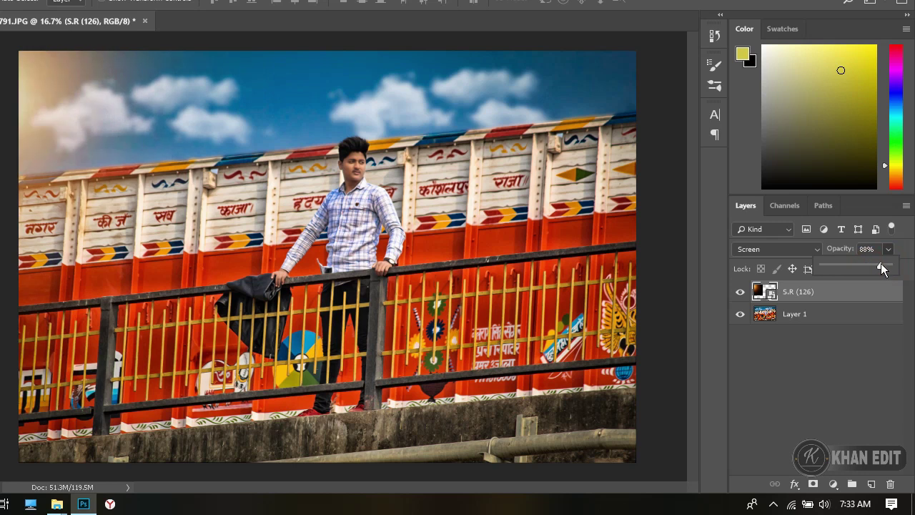
pyautogui.scroll(1, 238, 205)
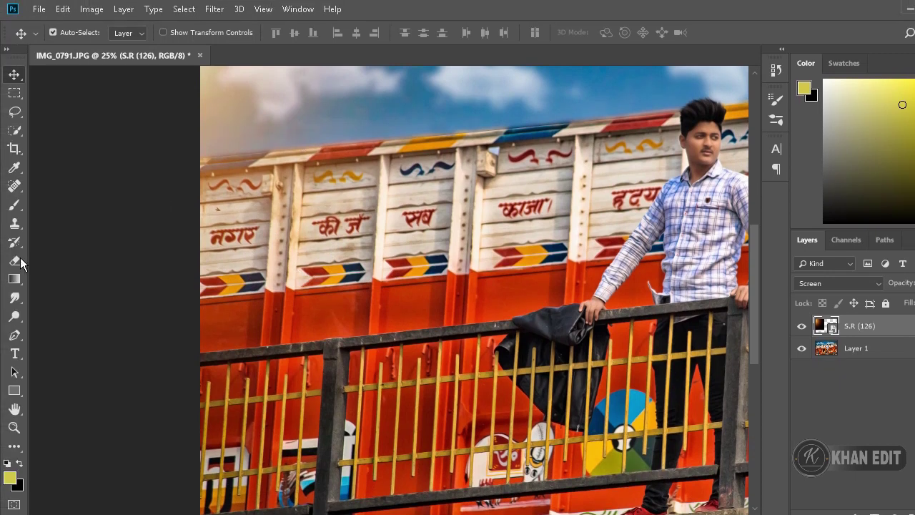
# Step: Rasterize the flare and erase its left part with a 1200 px eraser
pyautogui.click(14, 261)
pyautogui.click(262, 255)
pyautogui.click(451, 222)
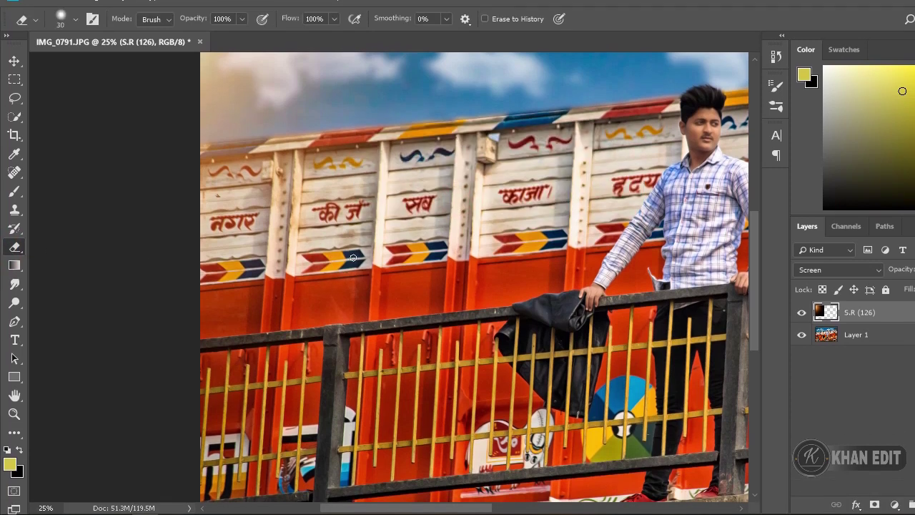
pyautogui.press(']')
pyautogui.press(']')
pyautogui.press(']')
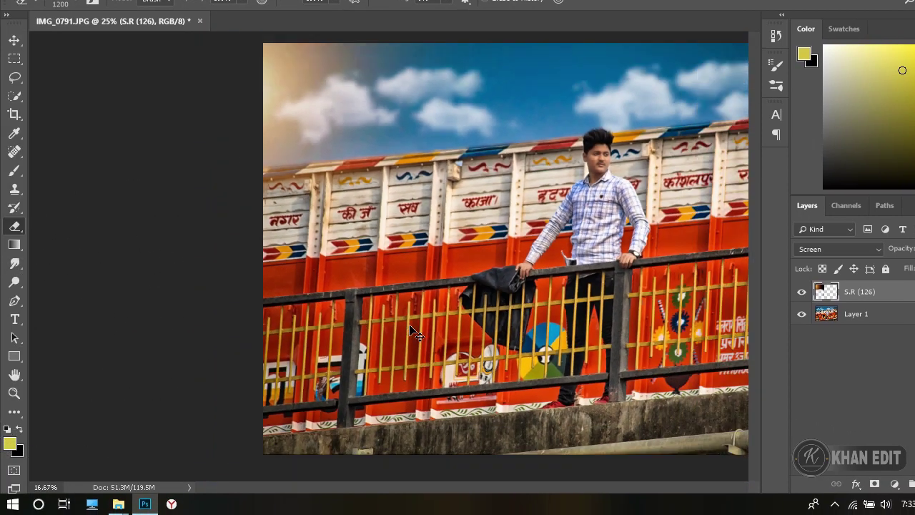
pyautogui.hotkey('ctrl', '-')
pyautogui.moveTo(259, 329); pyautogui.dragTo(230, 331)
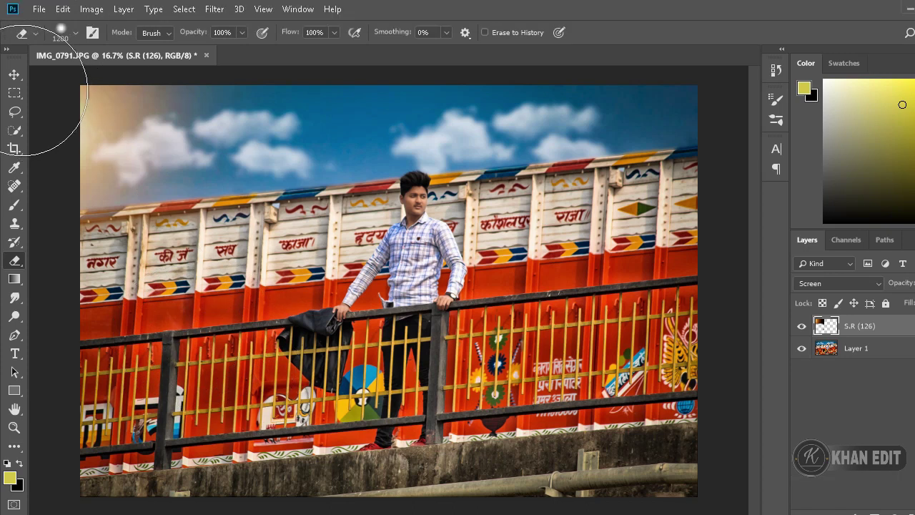
# Step: Merge the flare layer down into Layer 1
pyautogui.click(14, 40)
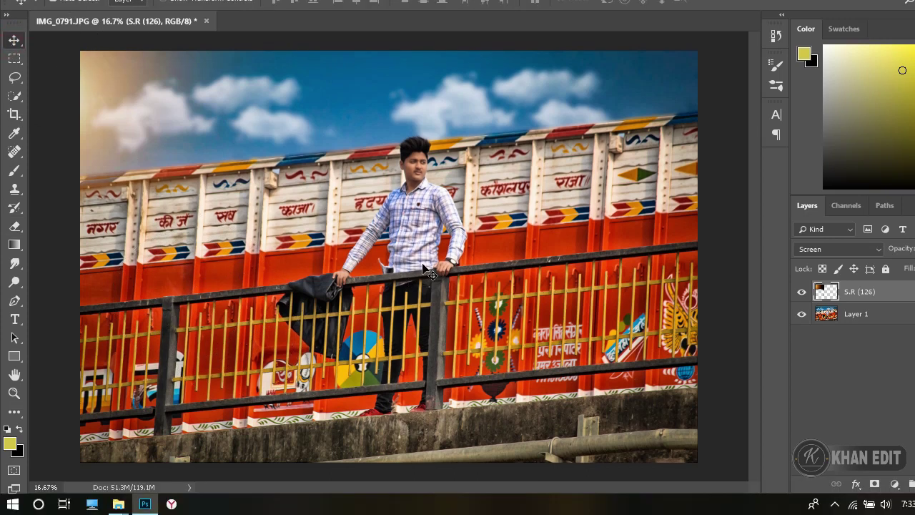
pyautogui.scroll(-1, 424, 268)
pyautogui.scroll(1, 386, 293)
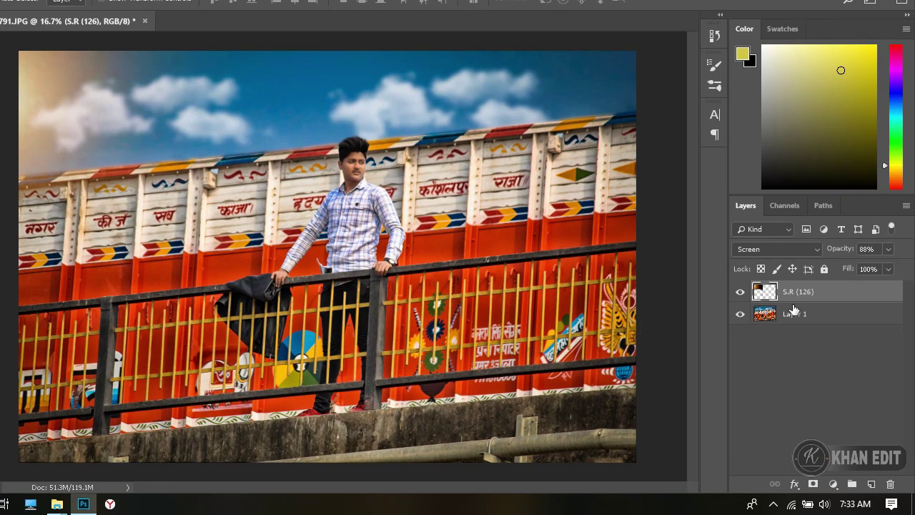
pyautogui.rightClick(822, 295)
pyautogui.click(690, 363)
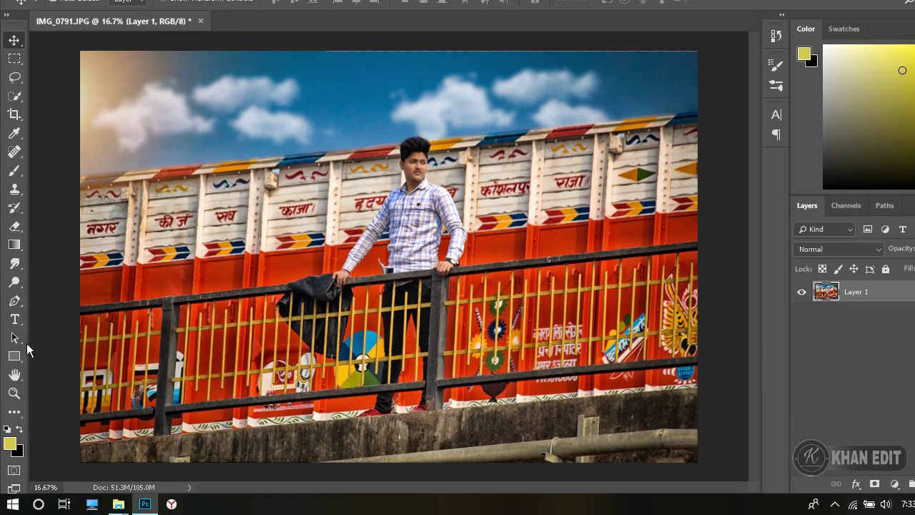
pyautogui.click(13, 392)
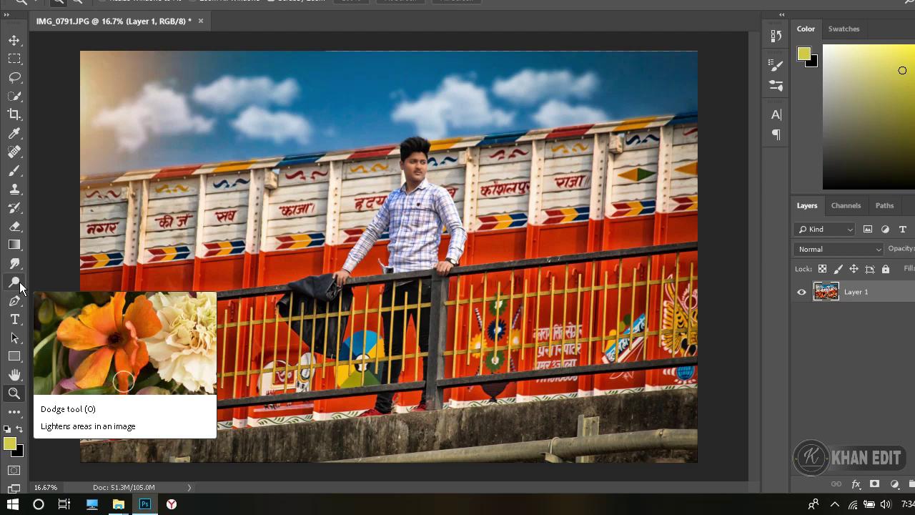
# Step: Dodge the dark trousers behind the railing with a 90 px Midtones brush
pyautogui.click(20, 281)
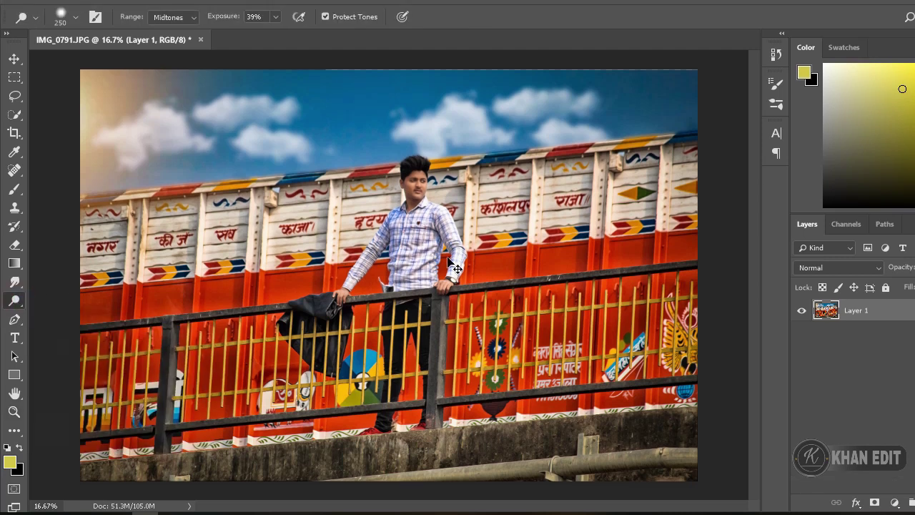
pyautogui.scroll(1, 448, 259)
pyautogui.scroll(2, 450, 260)
pyautogui.scroll(1, 437, 261)
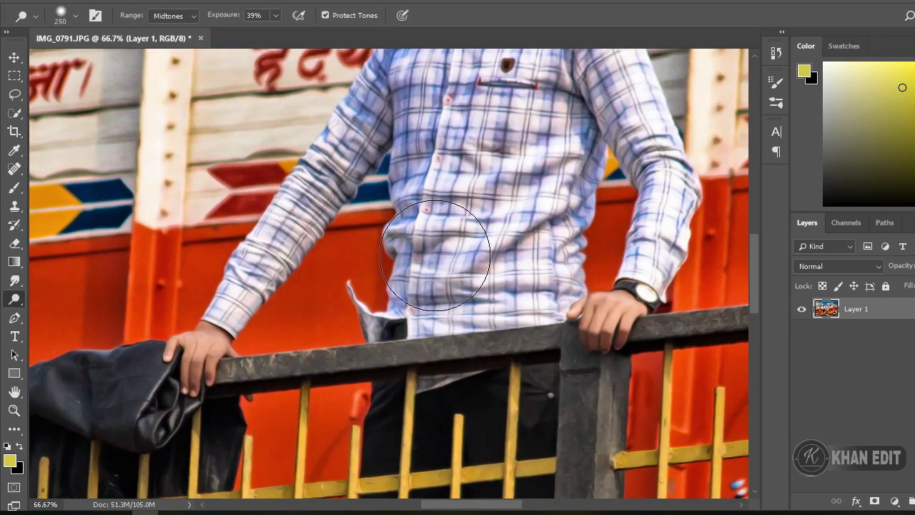
pyautogui.moveTo(447, 345); pyautogui.dragTo(384, 178)
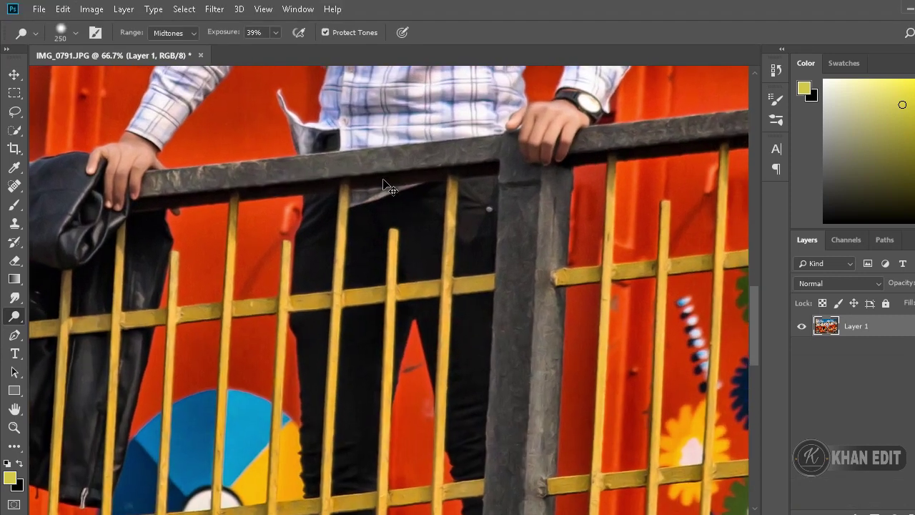
pyautogui.scroll(1, 390, 189)
pyautogui.hotkey('ctrl', '+')
pyautogui.press('[')
pyautogui.press('[')
pyautogui.press('[')
pyautogui.press('[')
pyautogui.press('[')
pyautogui.press('[')
pyautogui.hotkey('ctrl', '-')
pyautogui.moveTo(347, 302); pyautogui.dragTo(352, 325)
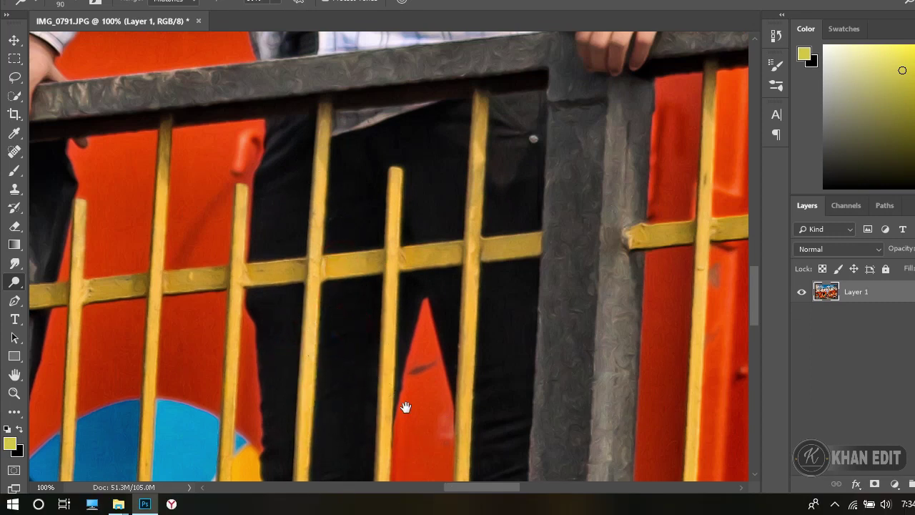
# Step: Dodge the hanging jacket area, then zoom out to view the whole railing
pyautogui.moveTo(406, 407); pyautogui.dragTo(361, 375)
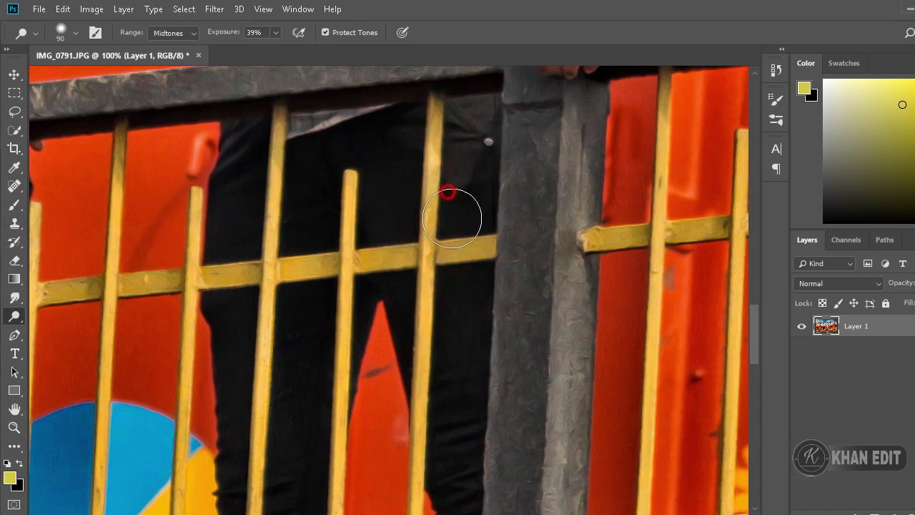
pyautogui.moveTo(399, 255); pyautogui.dragTo(452, 333)
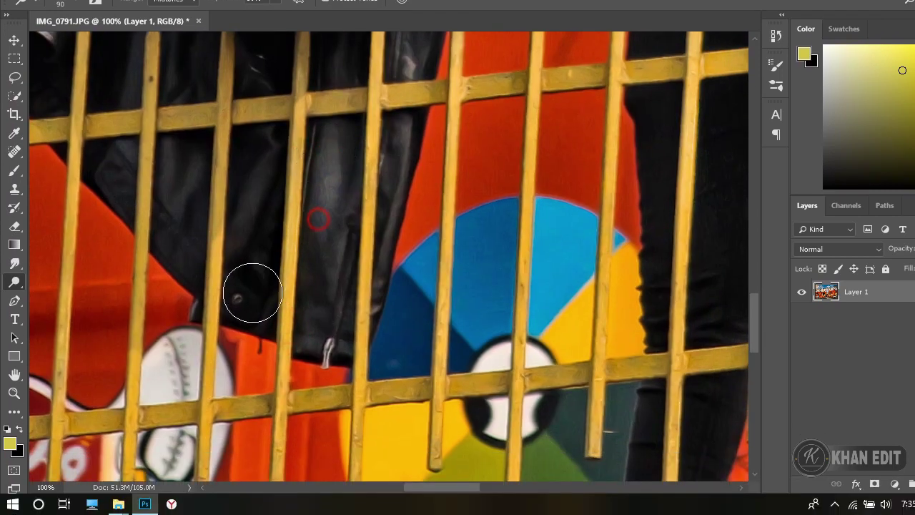
pyautogui.moveTo(252, 293); pyautogui.dragTo(367, 379)
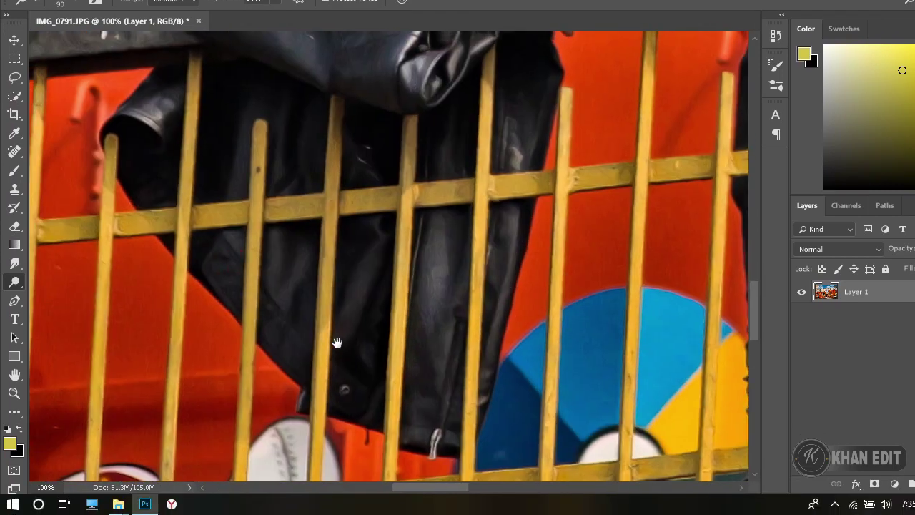
pyautogui.hotkey('ctrl', '-')
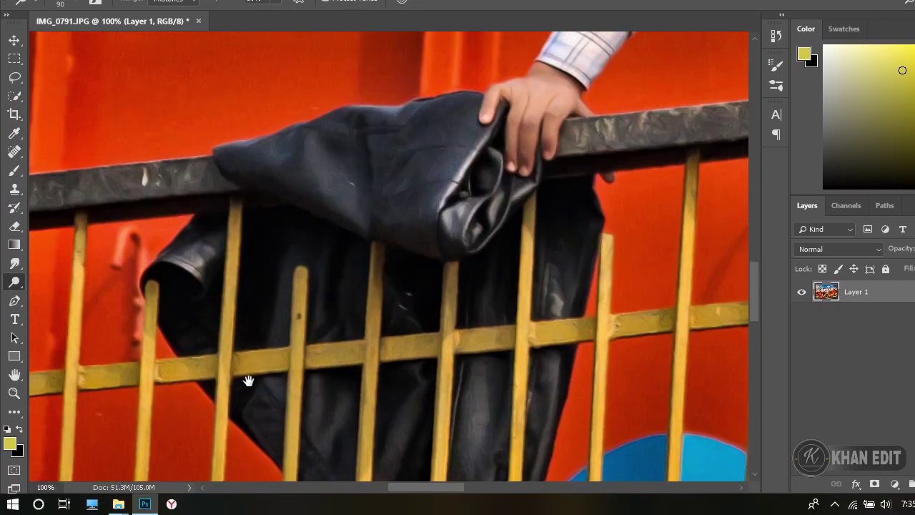
pyautogui.hotkey('ctrl', '-')
pyautogui.hotkey('ctrl', '-')
pyautogui.hotkey('ctrl', '-')
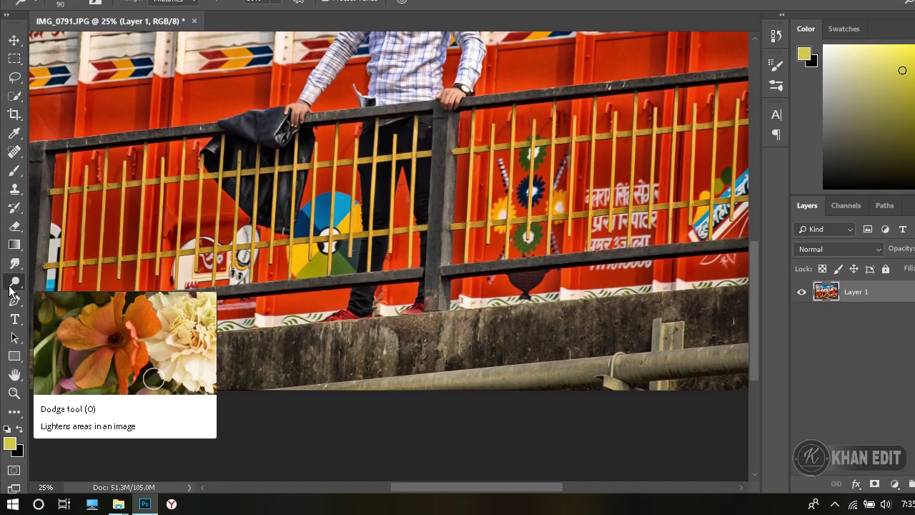
pyautogui.rightClick(11, 284)
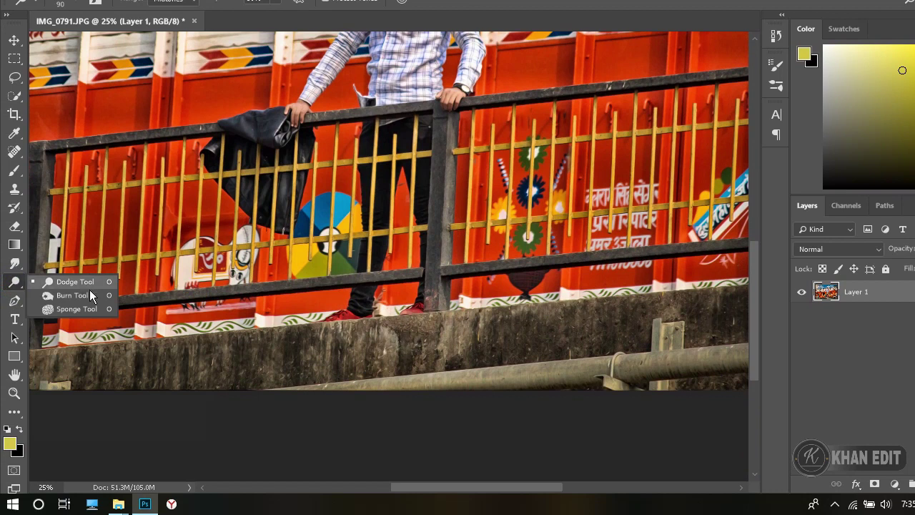
# Step: Burn the shadowed folds and middle of the checked shirt with a slightly smaller brush
pyautogui.click(72, 309)
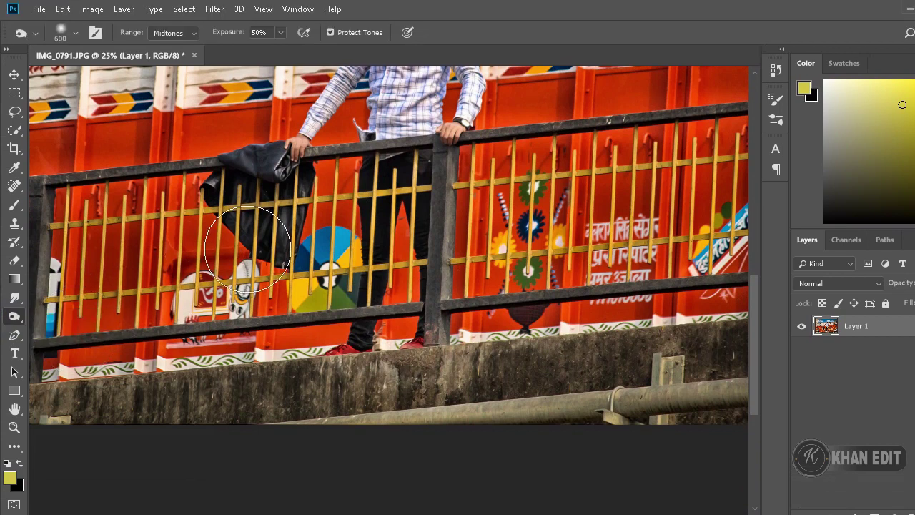
pyautogui.scroll(3, 389, 305)
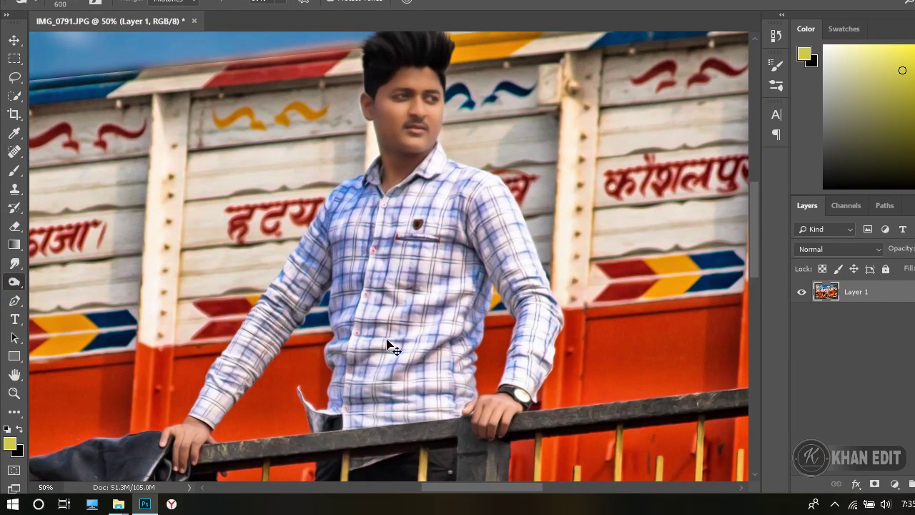
pyautogui.scroll(1, 388, 346)
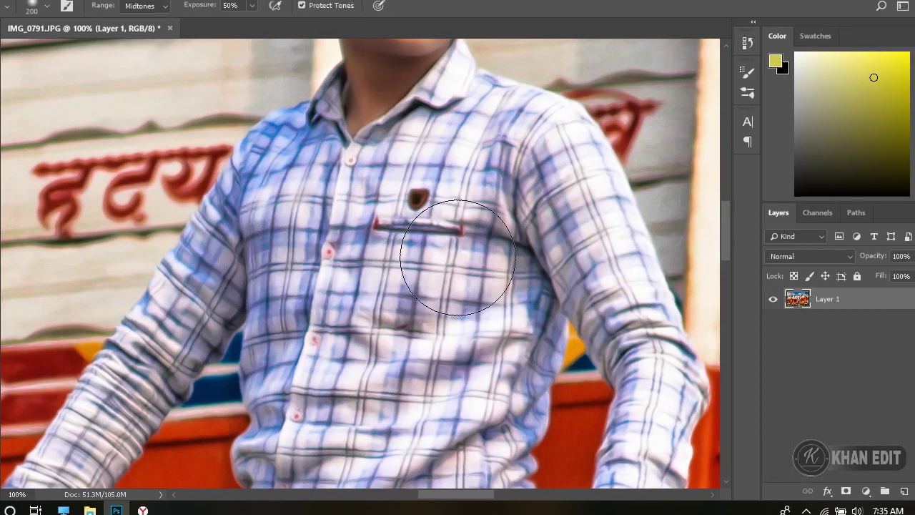
pyautogui.press('[')
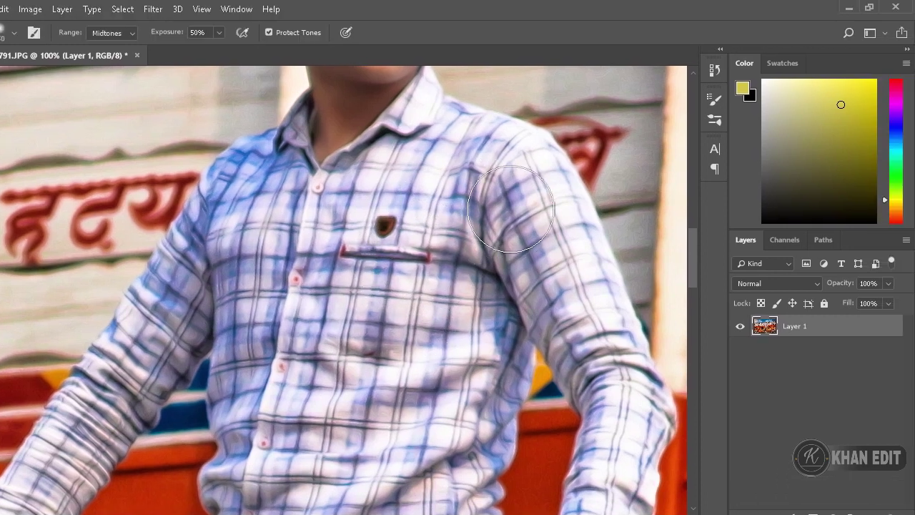
pyautogui.moveTo(511, 209); pyautogui.dragTo(571, 272)
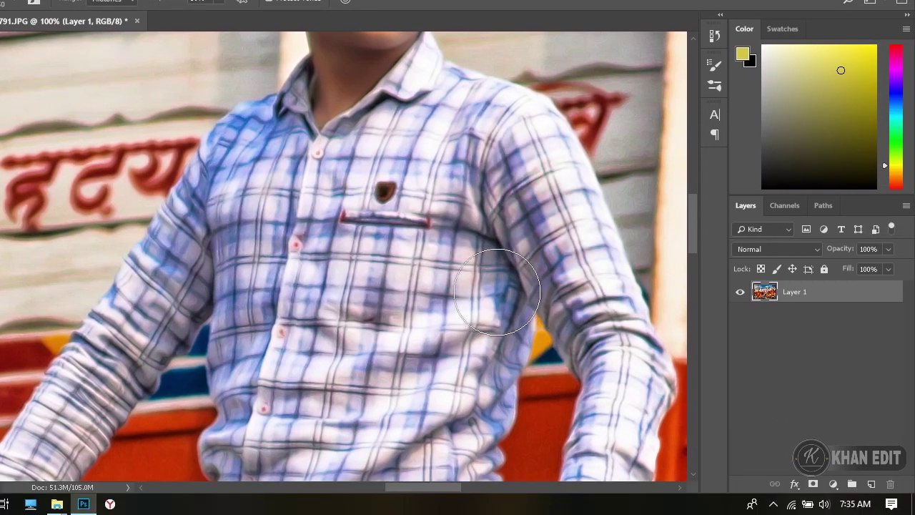
pyautogui.scroll(-2, 449, 327)
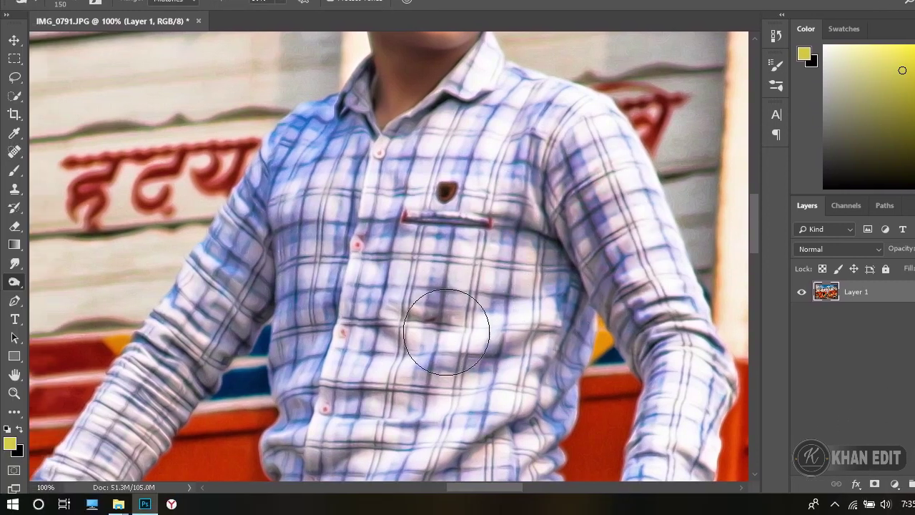
pyautogui.hscroll(-5, 400, 286)
pyautogui.hscroll(3, 368, 258)
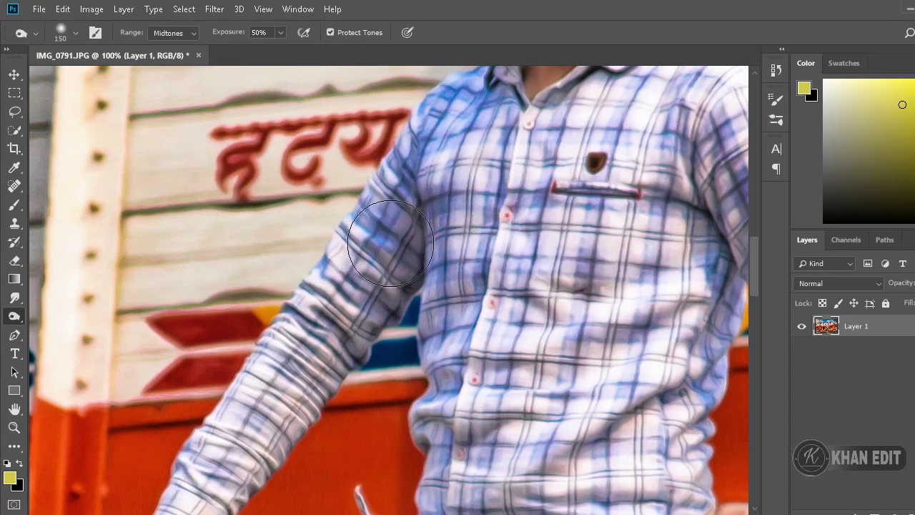
pyautogui.scroll(-3, 386, 286)
pyautogui.scroll(4, 458, 324)
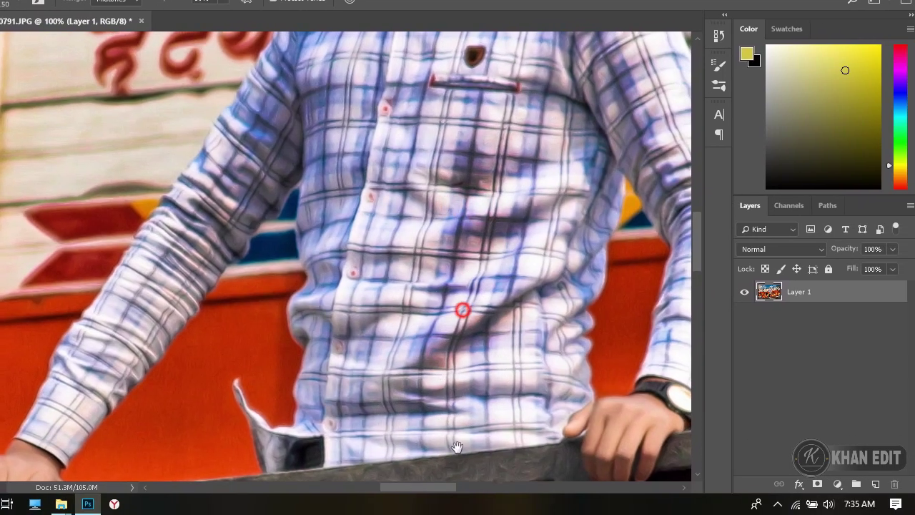
pyautogui.moveTo(462, 308); pyautogui.dragTo(458, 263)
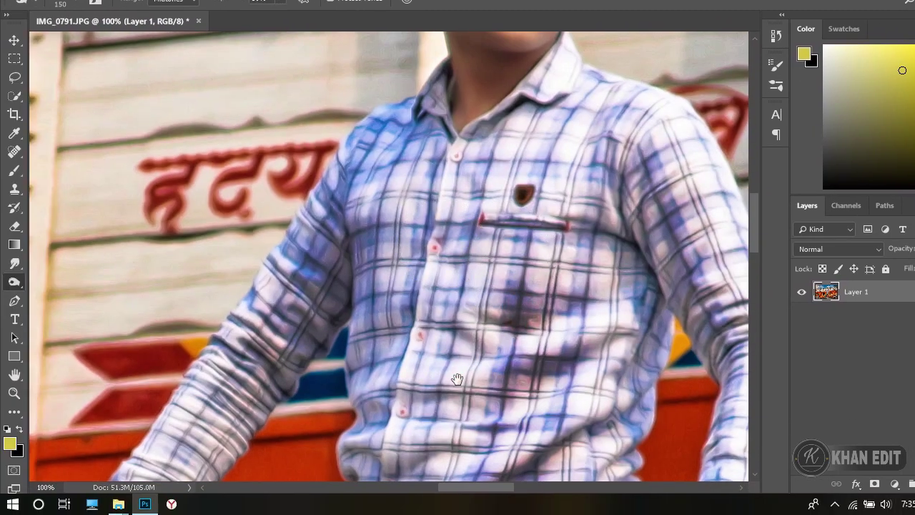
pyautogui.scroll(-4, 457, 286)
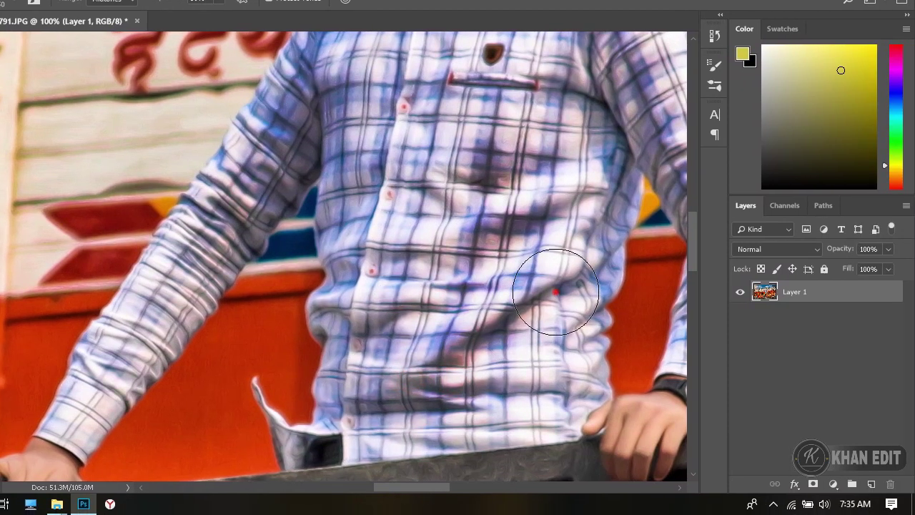
# Step: Zoom in on the head and burn the hair tips and its right side
pyautogui.hotkey('ctrl', '-')
pyautogui.hotkey('ctrl', '-')
pyautogui.hotkey('ctrl', '-')
pyautogui.hotkey('ctrl', '-')
pyautogui.hotkey('ctrl', '-')
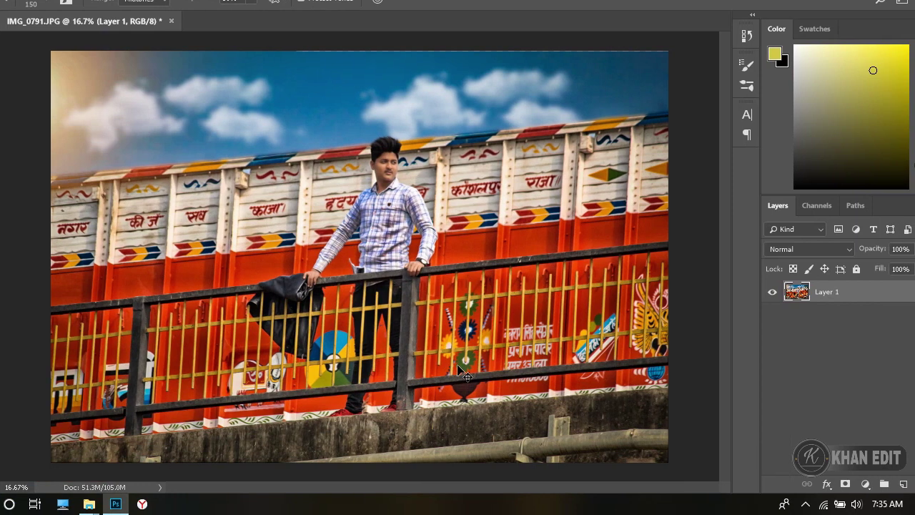
pyautogui.hotkey('ctrl', '+')
pyautogui.hotkey('ctrl', '+')
pyautogui.hotkey('ctrl', '+')
pyautogui.hotkey('ctrl', '+')
pyautogui.hotkey('ctrl', '+')
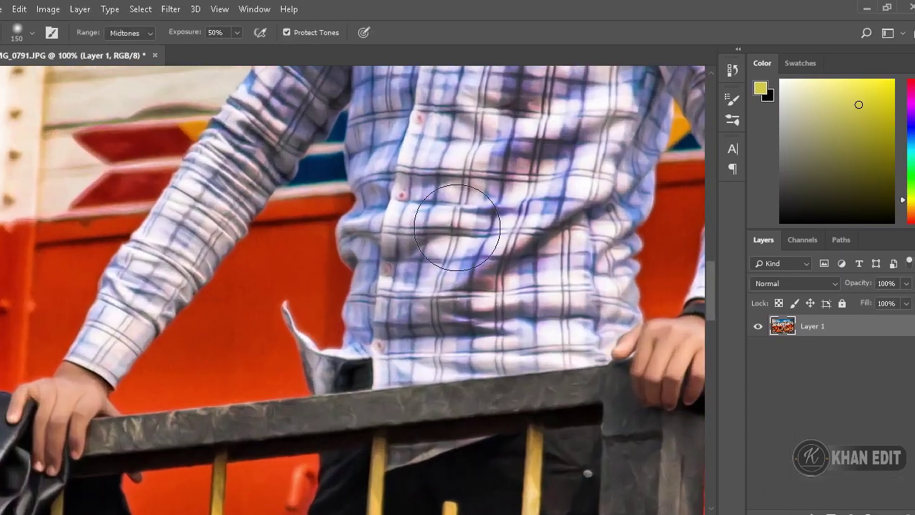
pyautogui.scroll(8, 441, 373)
pyautogui.scroll(5, 447, 321)
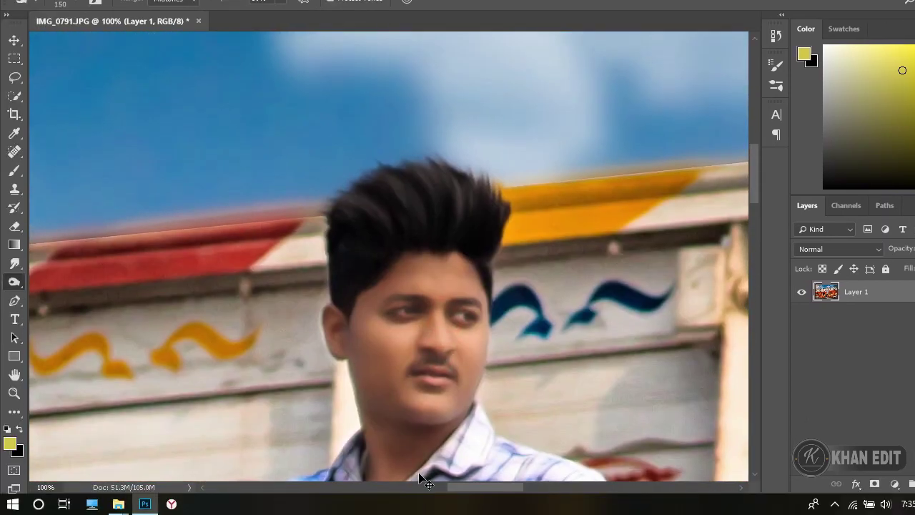
pyautogui.hotkey('ctrl', '+')
pyautogui.scroll(1, 401, 400)
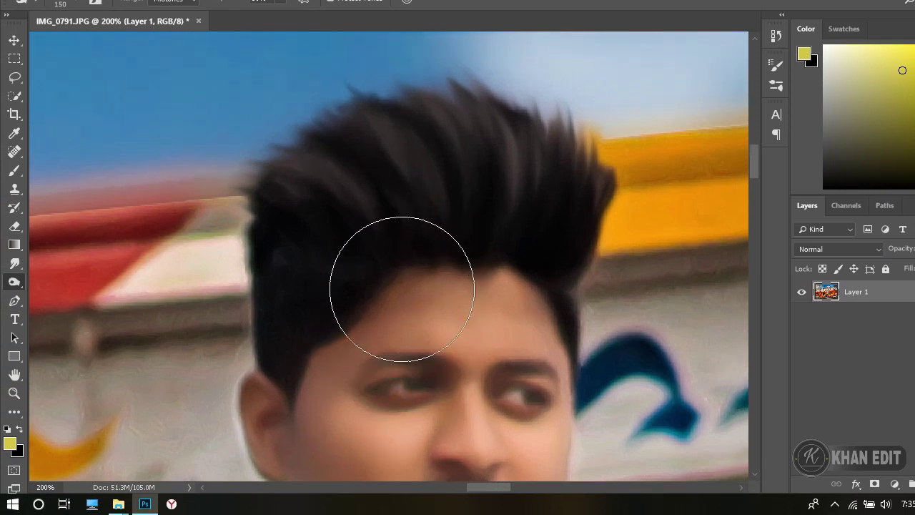
pyautogui.moveTo(401, 283); pyautogui.dragTo(343, 261)
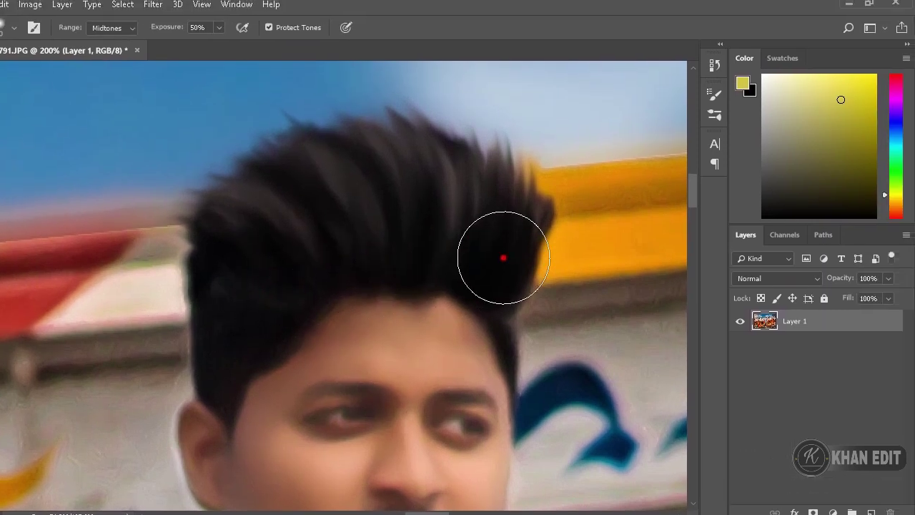
pyautogui.moveTo(501, 255); pyautogui.dragTo(505, 175)
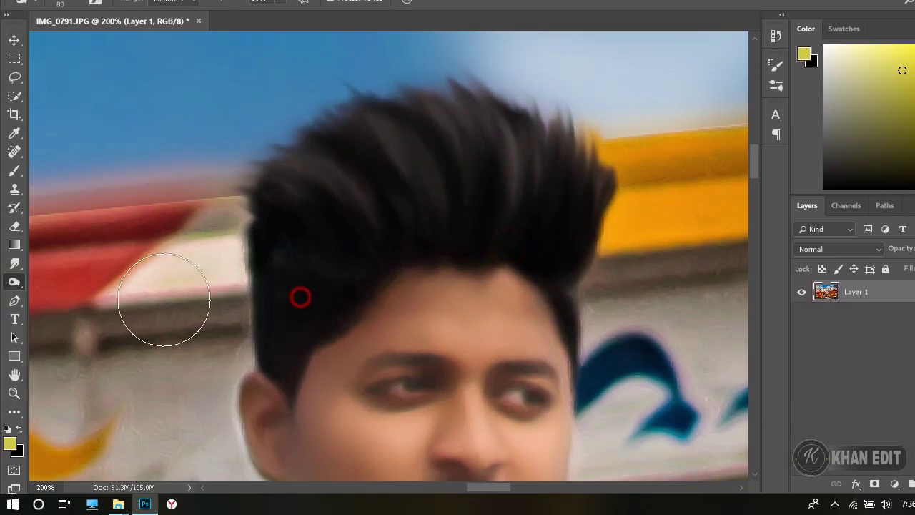
# Step: Dodge the top and right side of the hair with a size-50 brush
pyautogui.rightClick(13, 288)
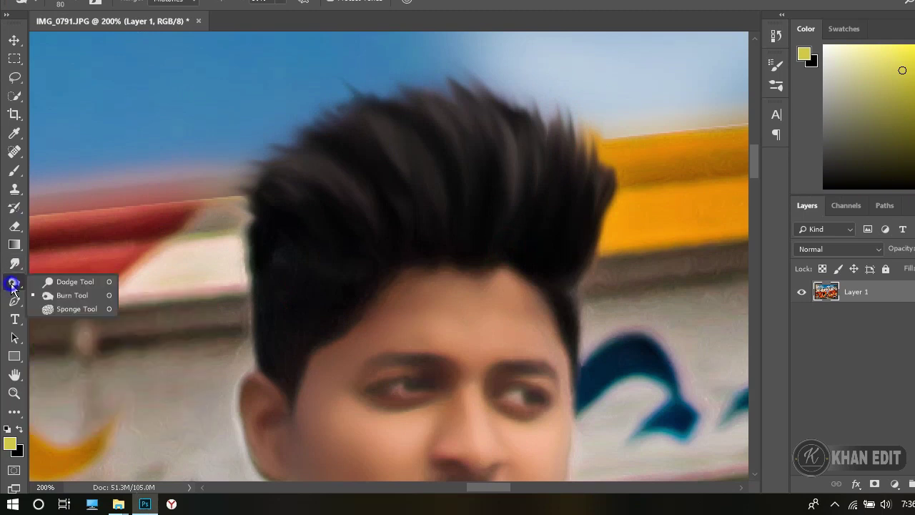
pyautogui.click(79, 283)
pyautogui.press('[')
pyautogui.press('[')
pyautogui.press('[')
pyautogui.moveTo(358, 245); pyautogui.dragTo(444, 237)
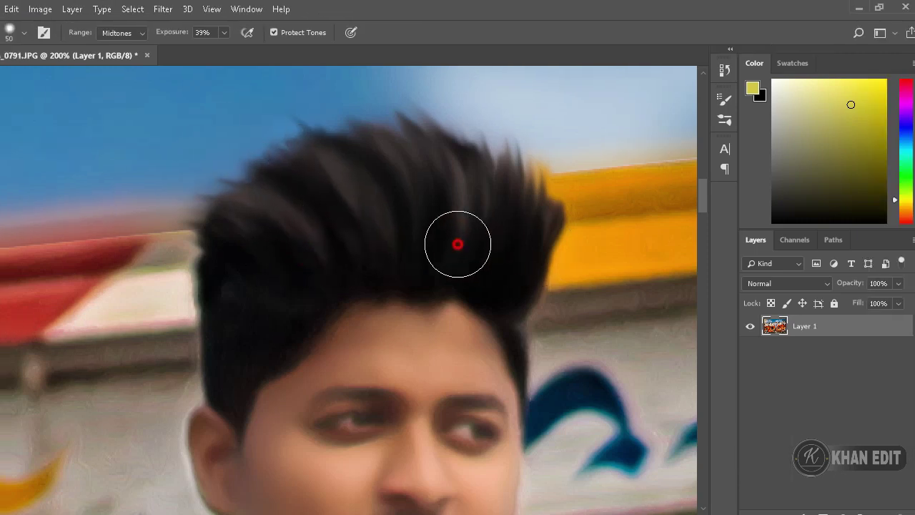
pyautogui.moveTo(513, 241); pyautogui.dragTo(558, 217)
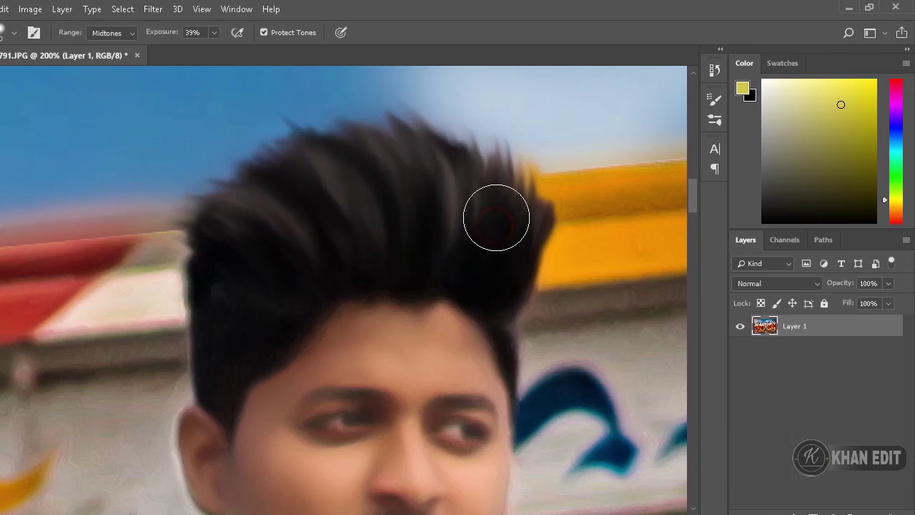
pyautogui.scroll(-2, 509, 231)
pyautogui.scroll(-1, 509, 230)
pyautogui.scroll(-1, 509, 230)
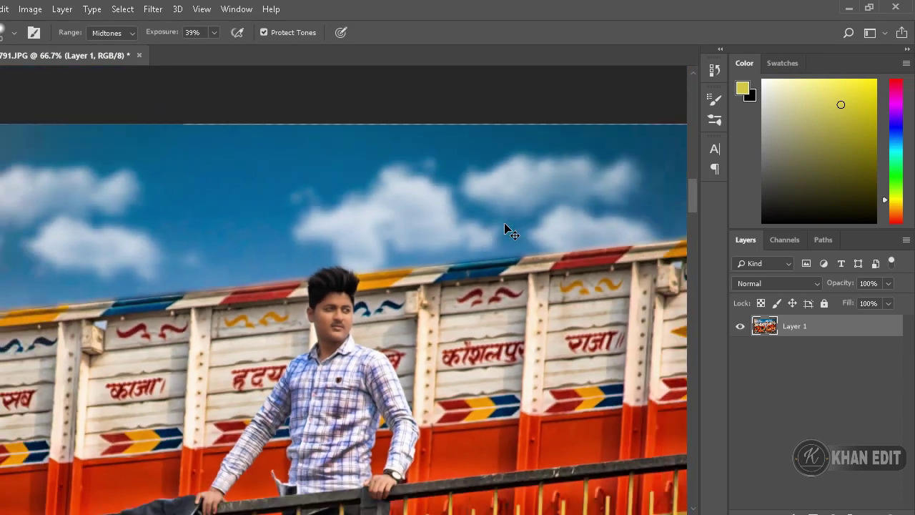
pyautogui.scroll(-2, 509, 230)
pyautogui.scroll(-1, 509, 230)
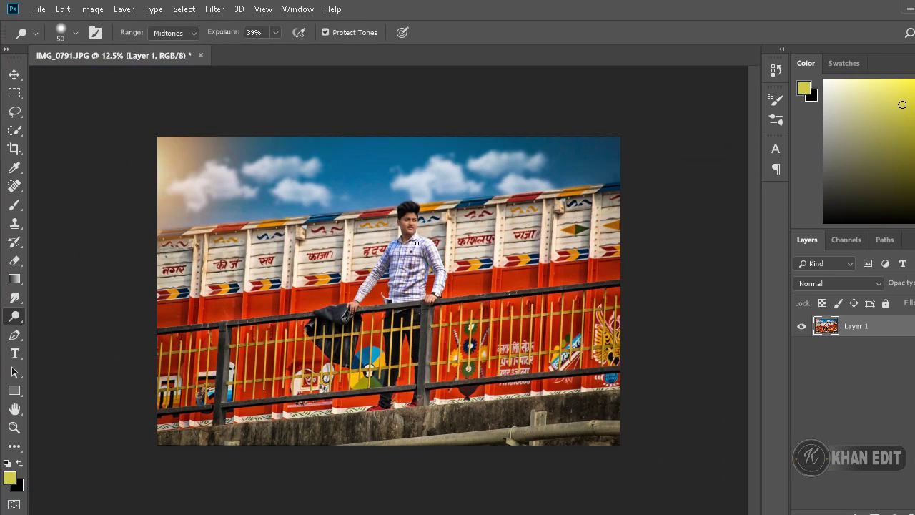
pyautogui.scroll(-1, 422, 250)
pyautogui.scroll(1, 422, 250)
pyautogui.scroll(1, 421, 247)
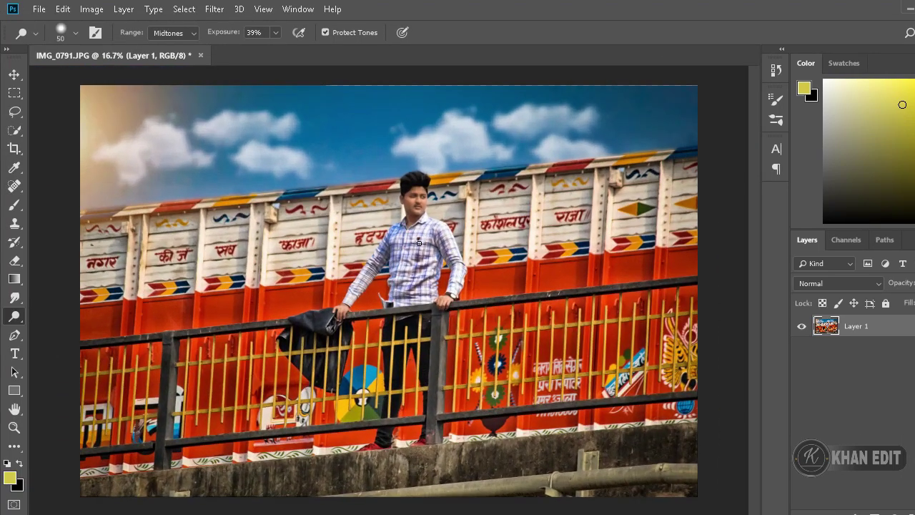
# Step: Crop the photo, raising the top edge and slightly lowering the bottom edge, and commit it
pyautogui.click(14, 148)
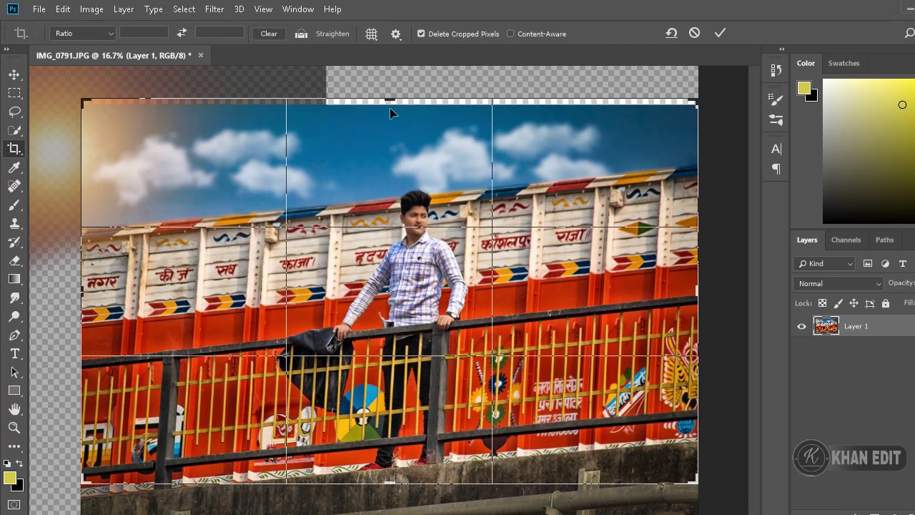
pyautogui.moveTo(389, 120); pyautogui.dragTo(388, 91)
pyautogui.moveTo(392, 401)
pyautogui.mouseDown()
pyautogui.moveTo(392, 392)
pyautogui.moveTo(392, 405)
pyautogui.mouseUp()
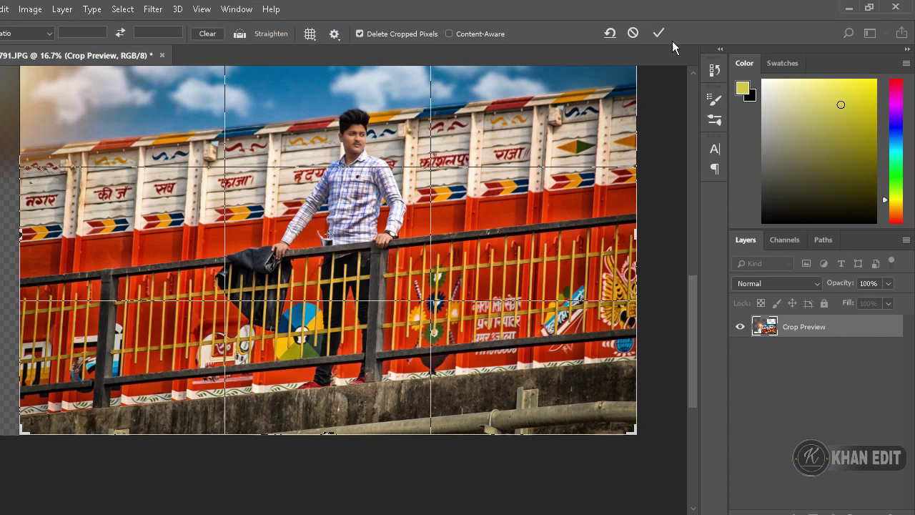
pyautogui.click(657, 34)
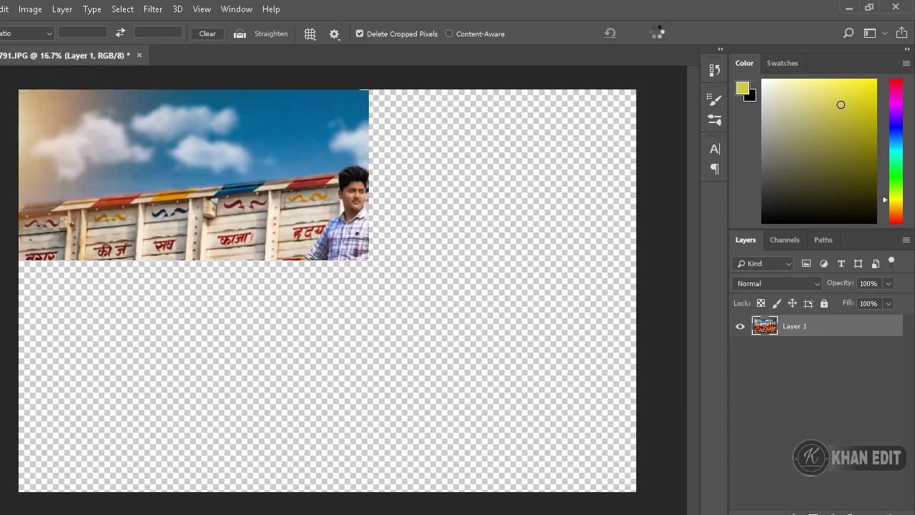
pyautogui.hotkey('ctrl', '-')
pyautogui.hotkey('ctrl', '+')
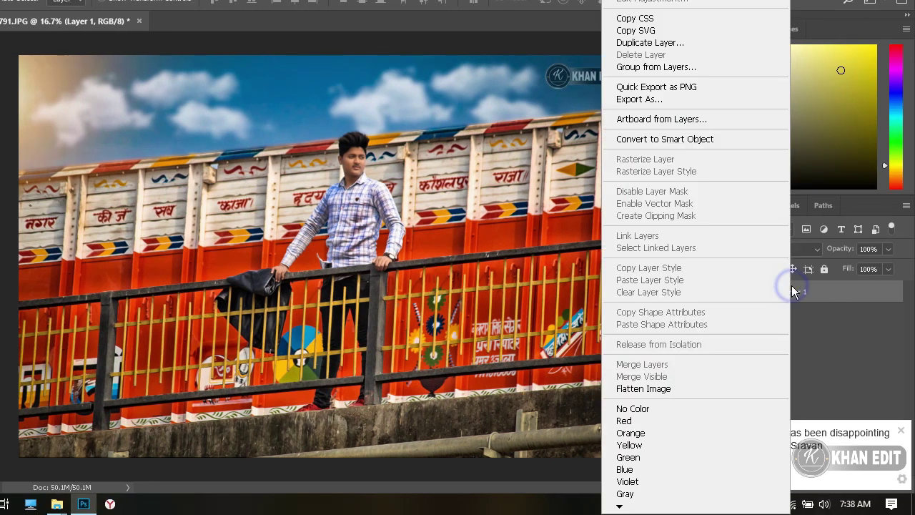
# Step: Open the Save As dialog with Ctrl+Shift+S to export the finished image
pyautogui.hotkey('ctrl', 'shift', 's')
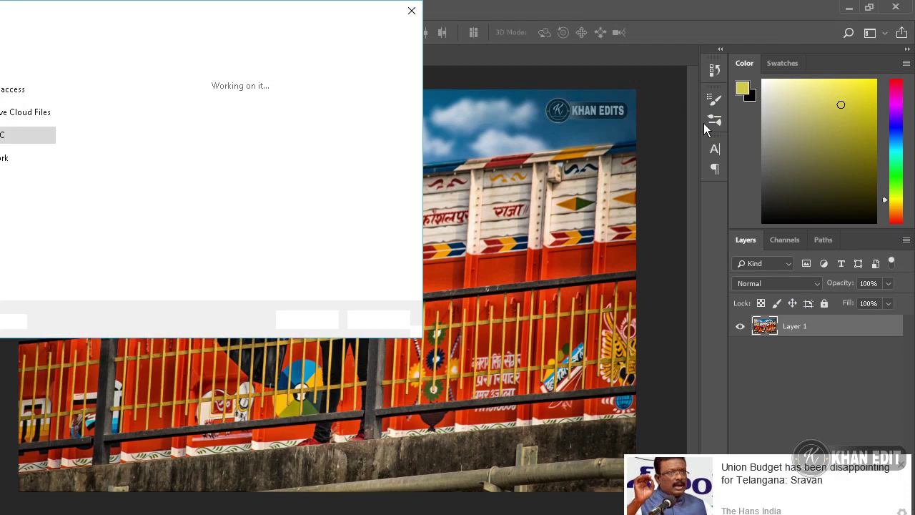